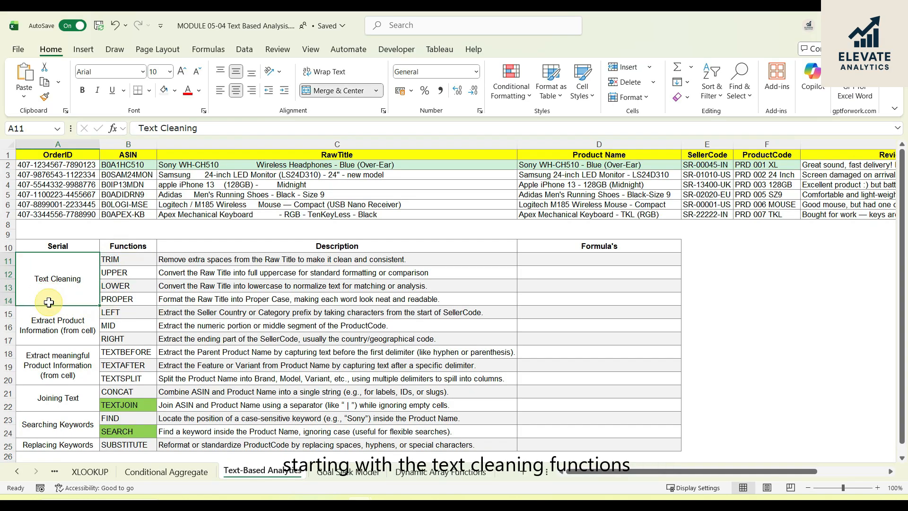
# - Enter =TRIM(C2) in D11 to remove the extra spaces from the first raw title
pyautogui.click(555, 261)
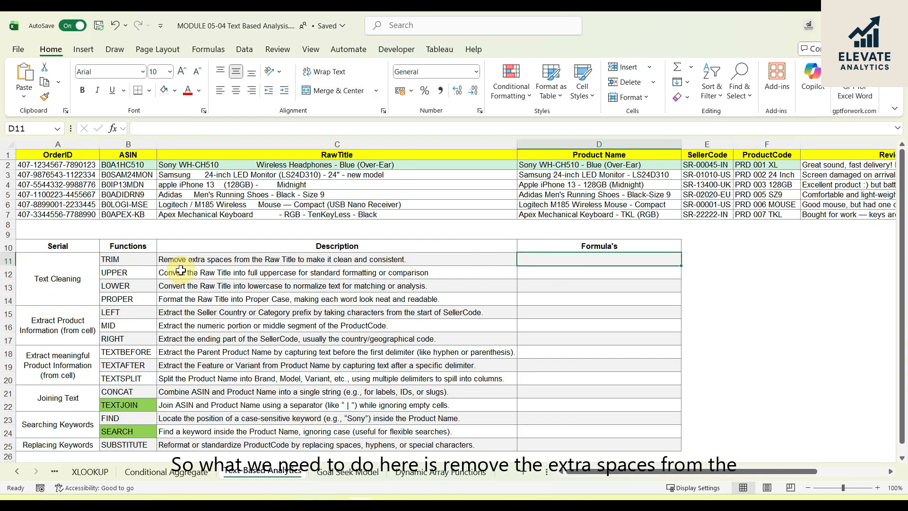
pyautogui.click(237, 259)
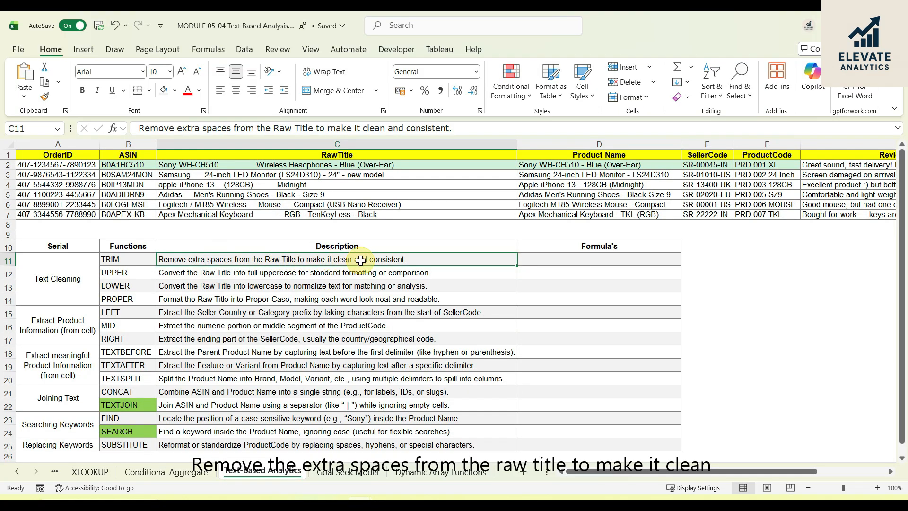
pyautogui.click(550, 259)
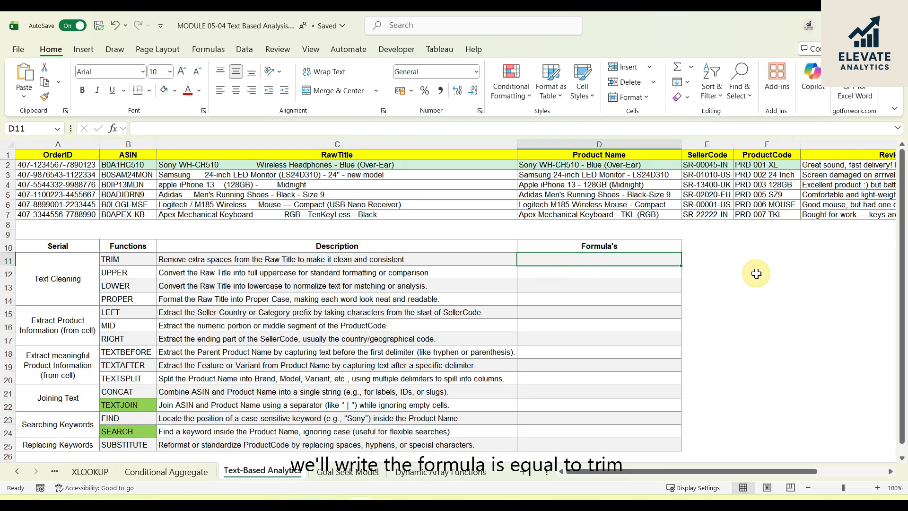
pyautogui.write('=')
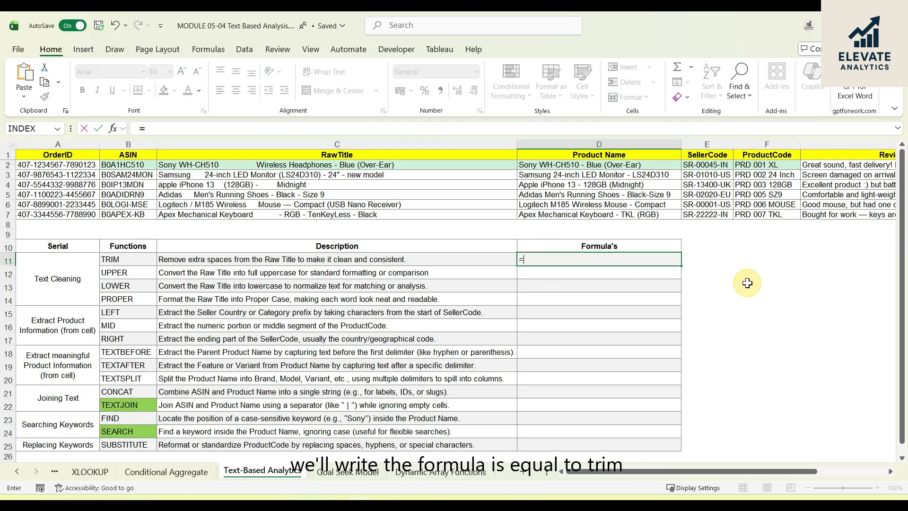
pyautogui.write('trim')
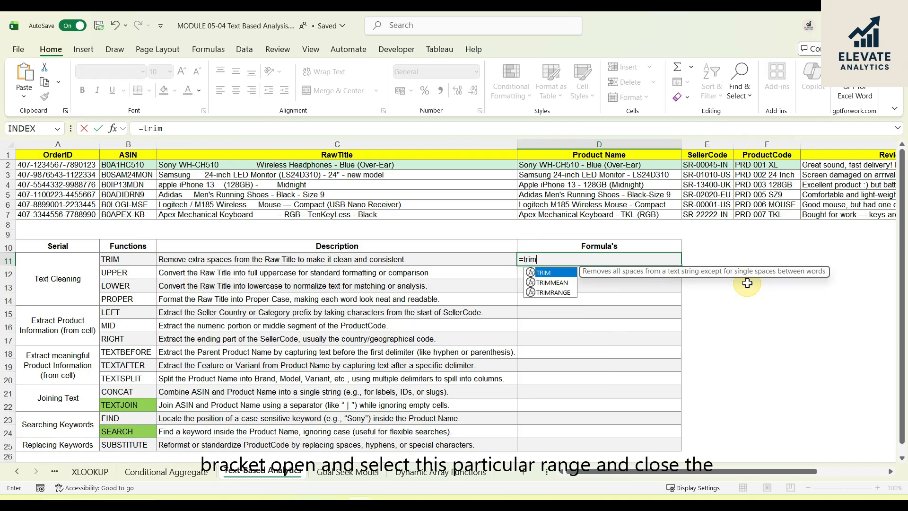
pyautogui.press('Tab')
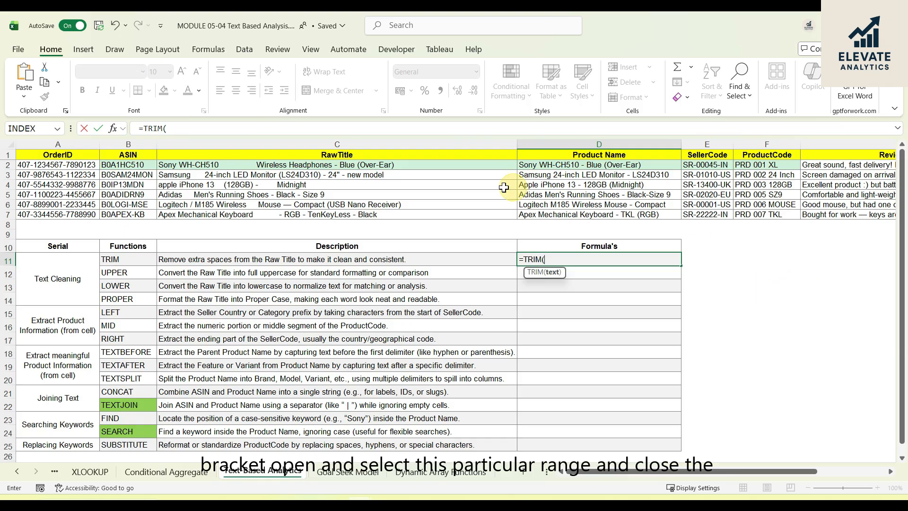
pyautogui.click(435, 164)
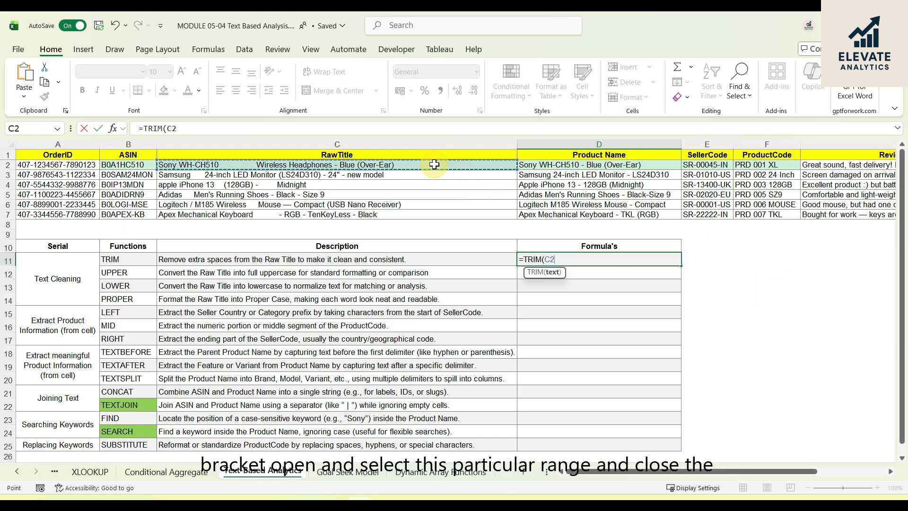
pyautogui.write(')')
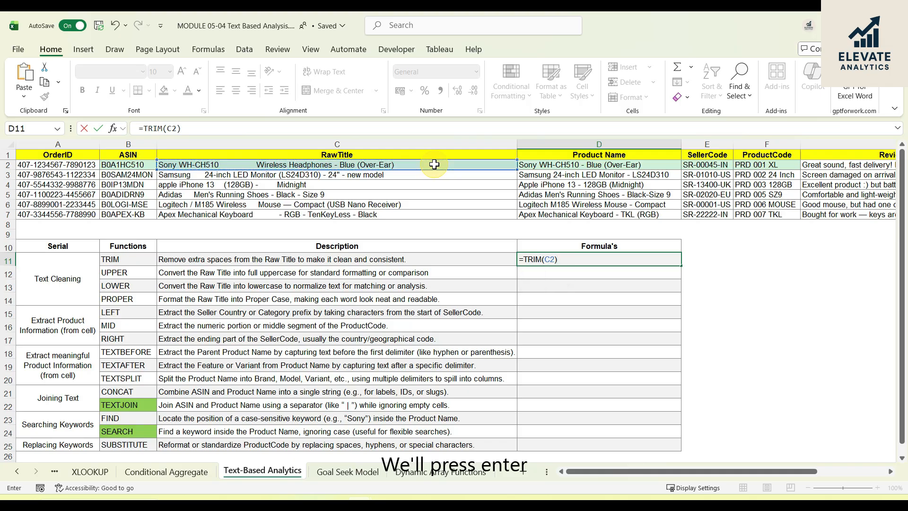
pyautogui.press('Return')
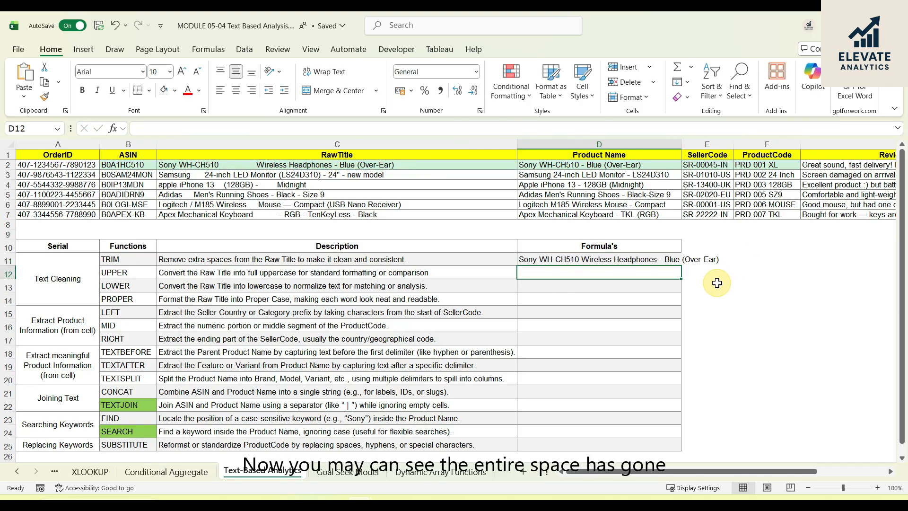
pyautogui.click(250, 166)
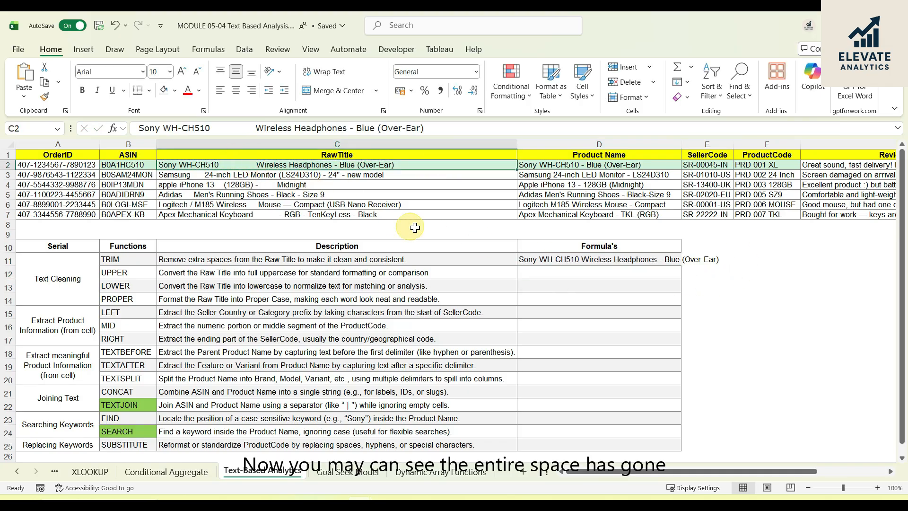
pyautogui.click(665, 262)
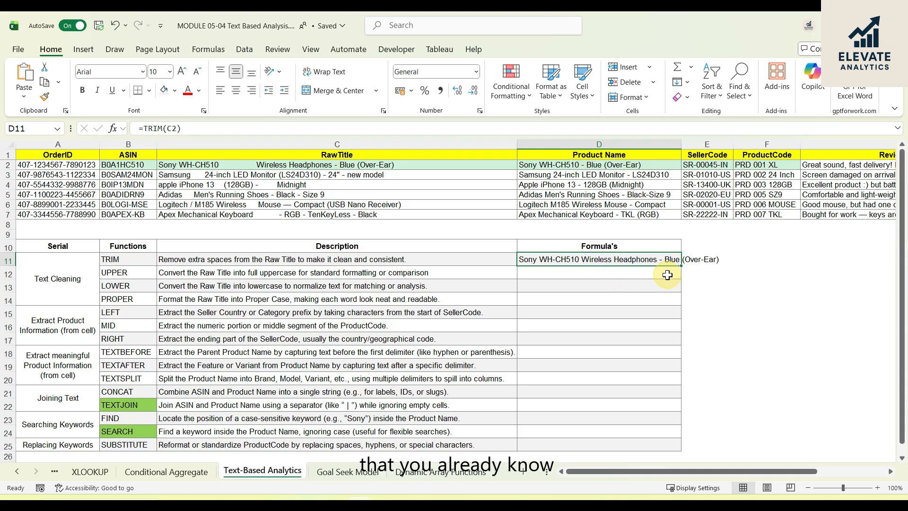
# - Enter =UPPER(C2) in D12 to convert the first raw title to uppercase
pyautogui.click(562, 273)
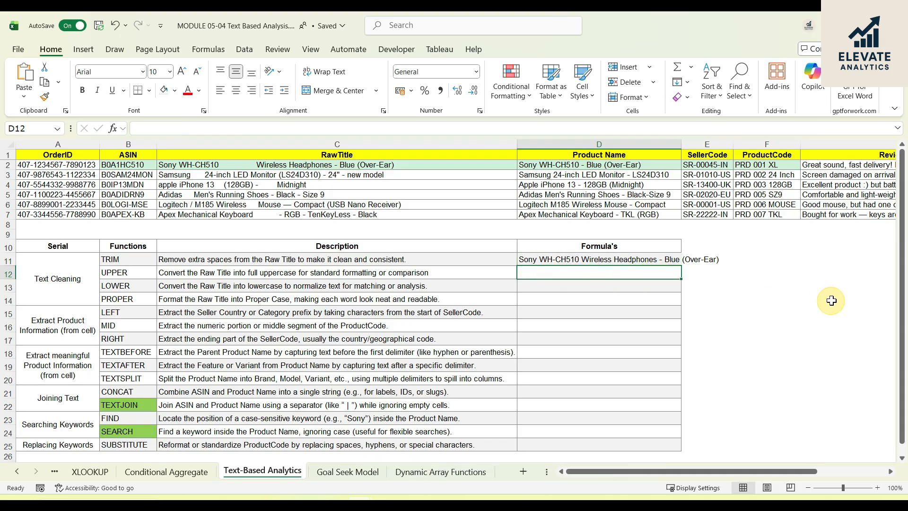
pyautogui.click(135, 271)
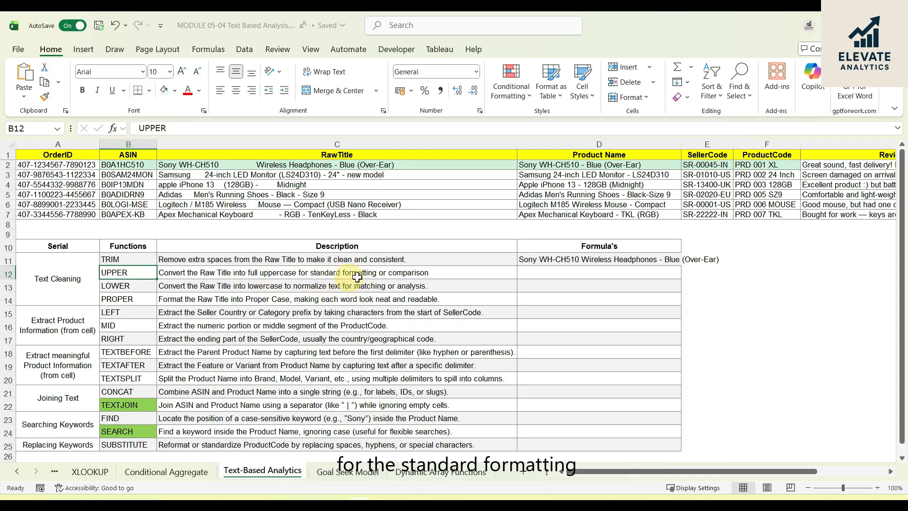
pyautogui.click(567, 273)
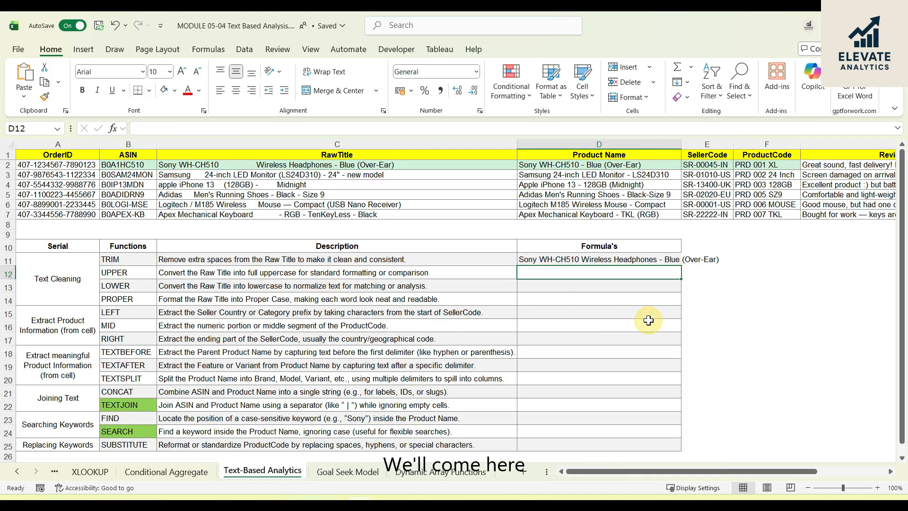
pyautogui.write('=')
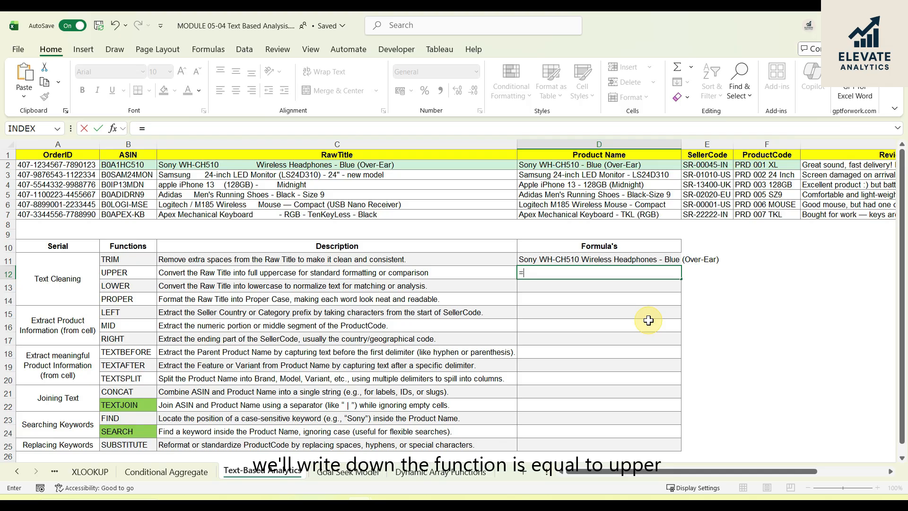
pyautogui.write('upp')
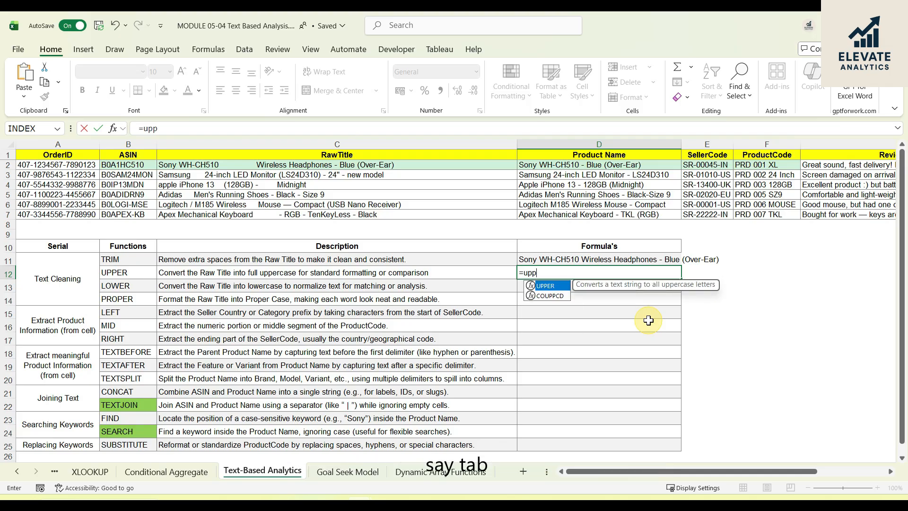
pyautogui.press('Tab')
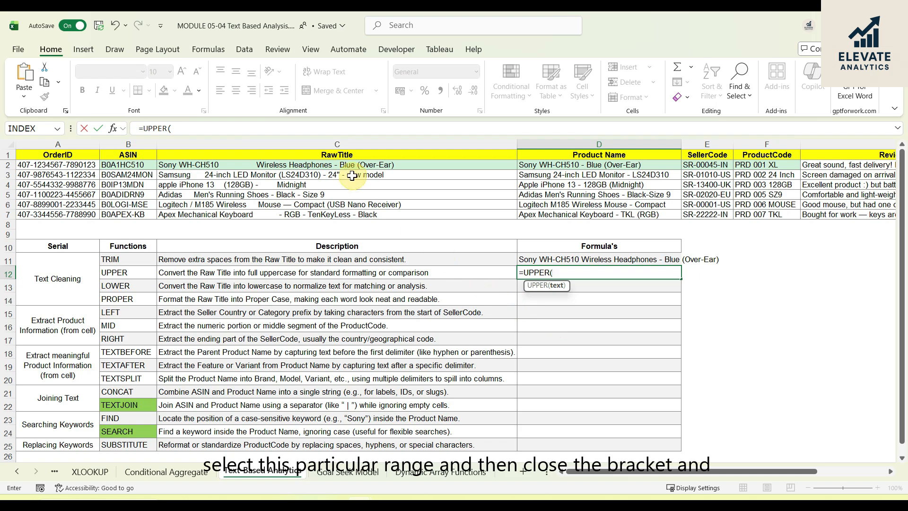
pyautogui.click(344, 164)
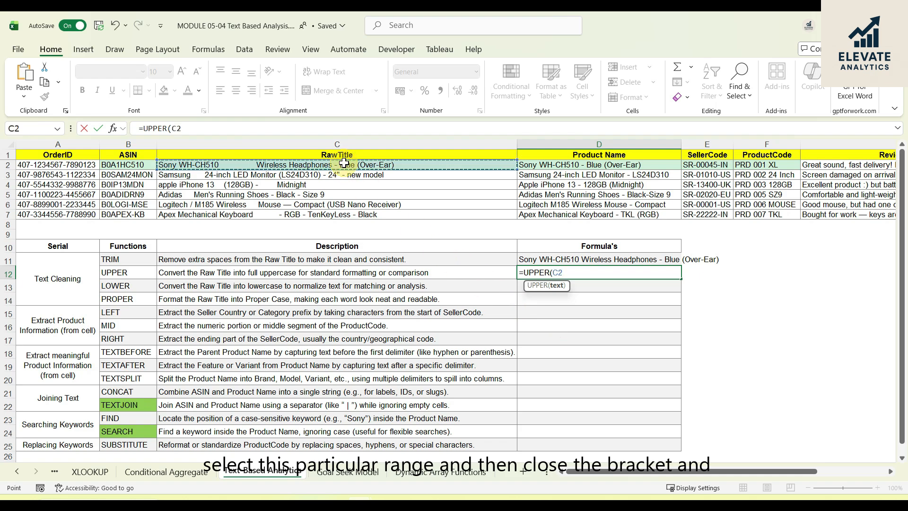
pyautogui.write(')')
pyautogui.press('Return')
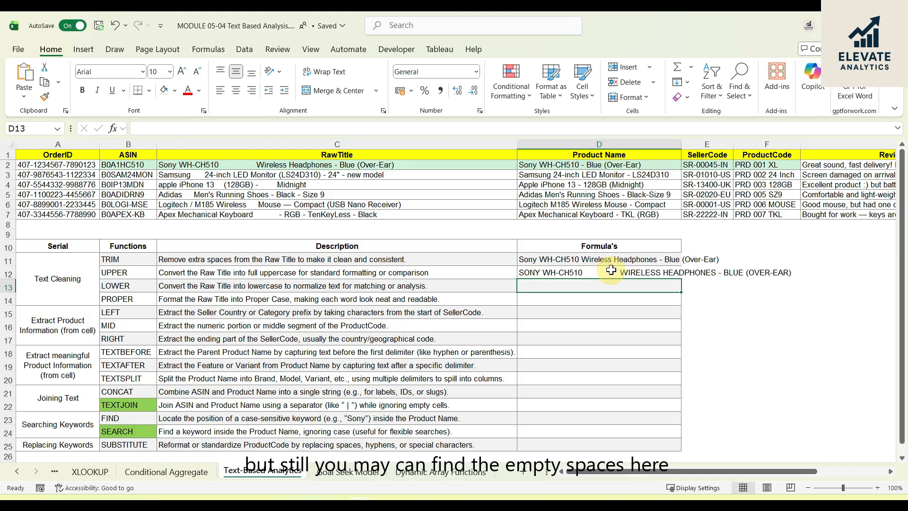
# - Wrap the D12 formula in TRIM so that it reads =TRIM(UPPER(C2))
pyautogui.click(592, 276)
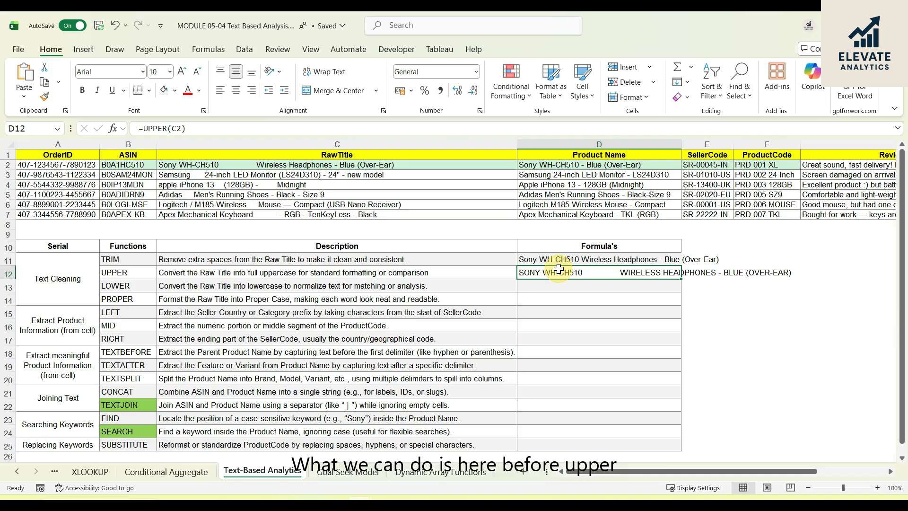
pyautogui.click(142, 128)
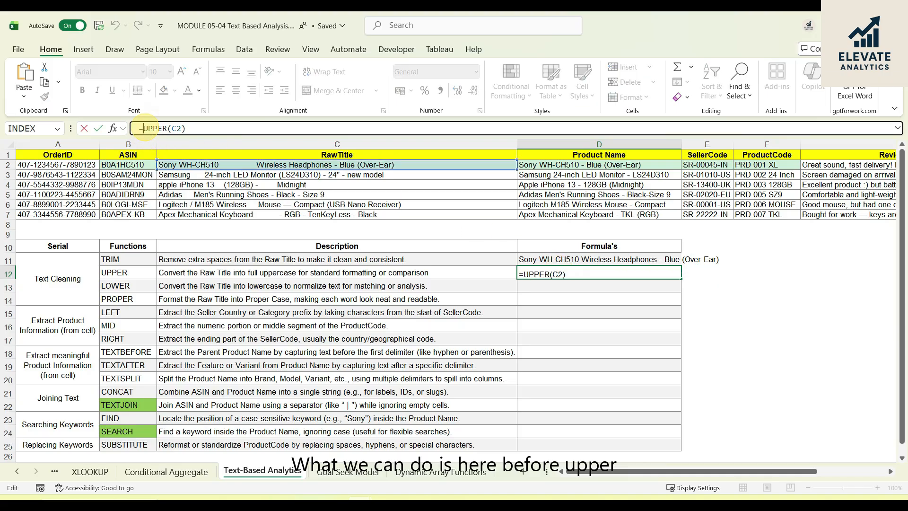
pyautogui.write('tri')
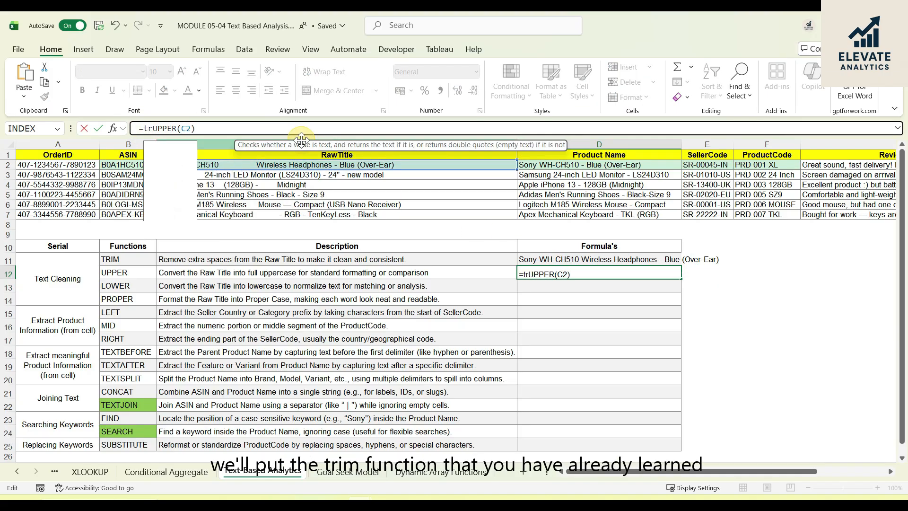
pyautogui.press('Tab')
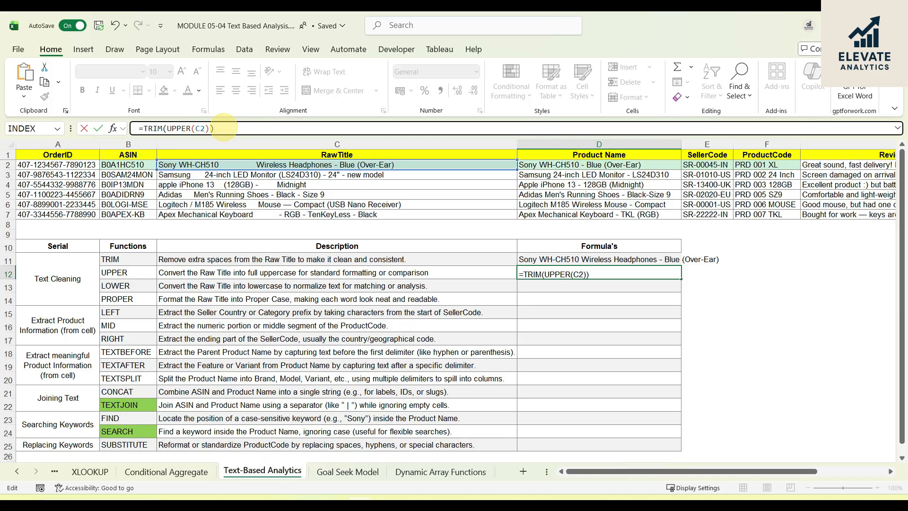
pyautogui.press('Return')
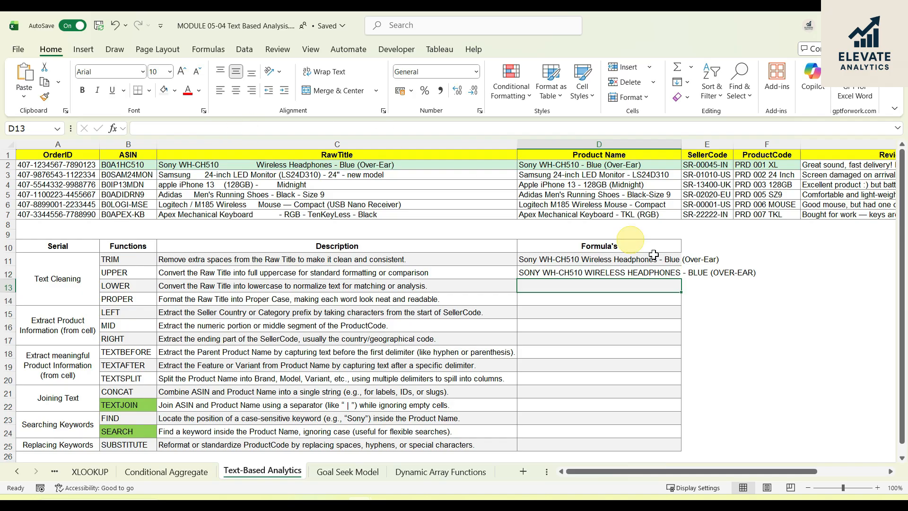
# - Copy the formula text =TRIM(UPPER(C2)) from D12 into D13 and D14, keeping its C2 reference
pyautogui.click(656, 323)
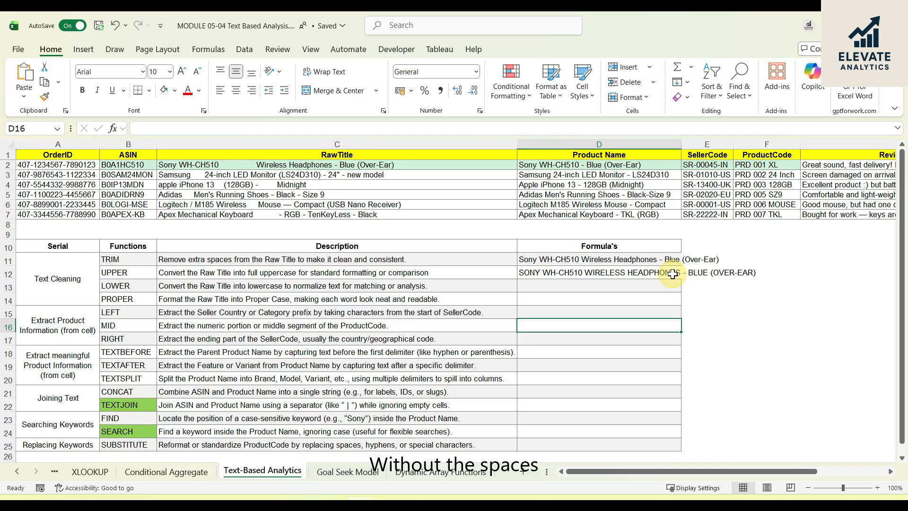
pyautogui.click(556, 286)
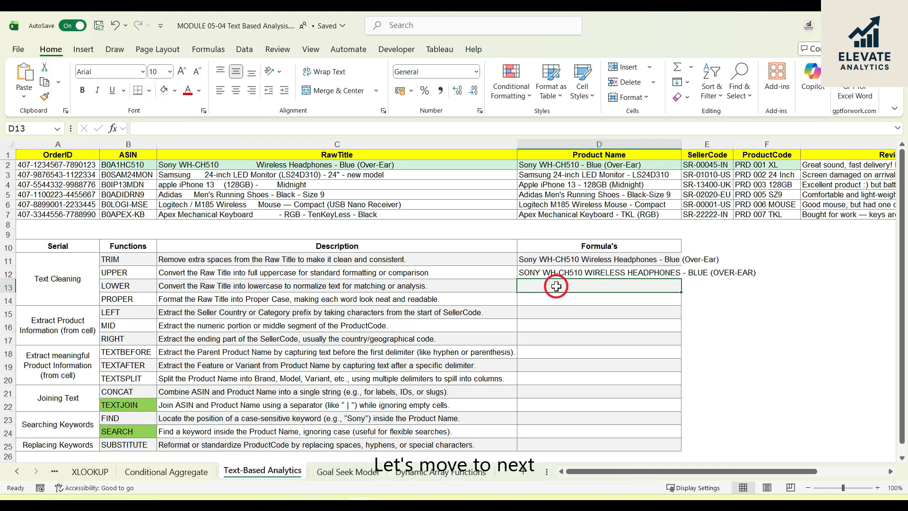
pyautogui.click(649, 270)
pyautogui.moveTo(237, 128); pyautogui.dragTo(116, 132)
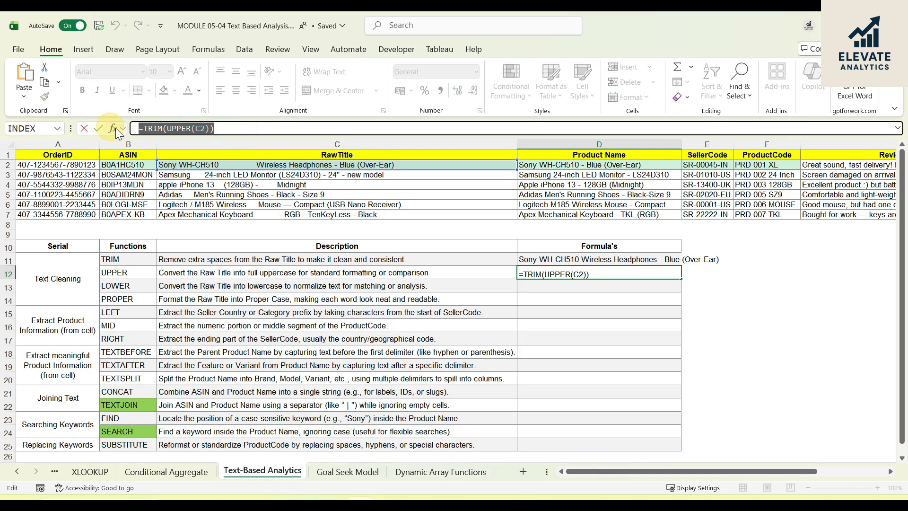
pyautogui.hotkey('ctrl', 'c')
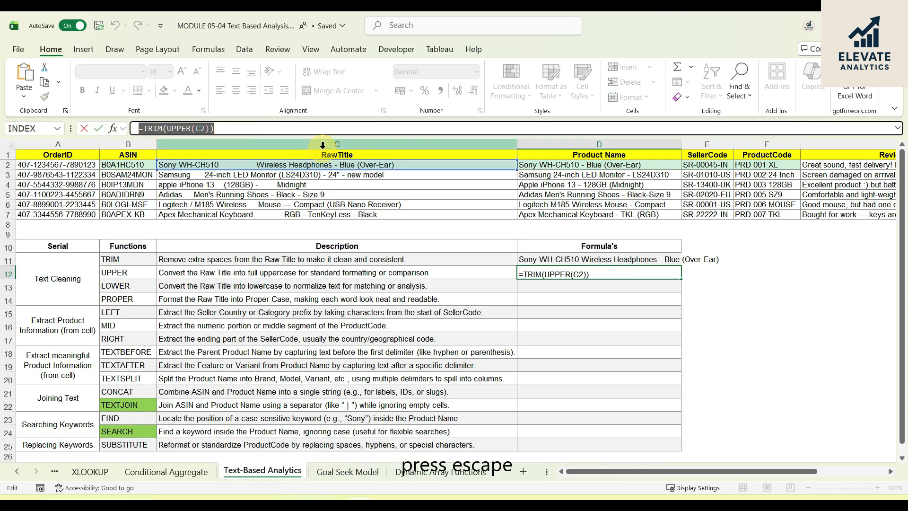
pyautogui.press('Escape')
pyautogui.click(590, 286)
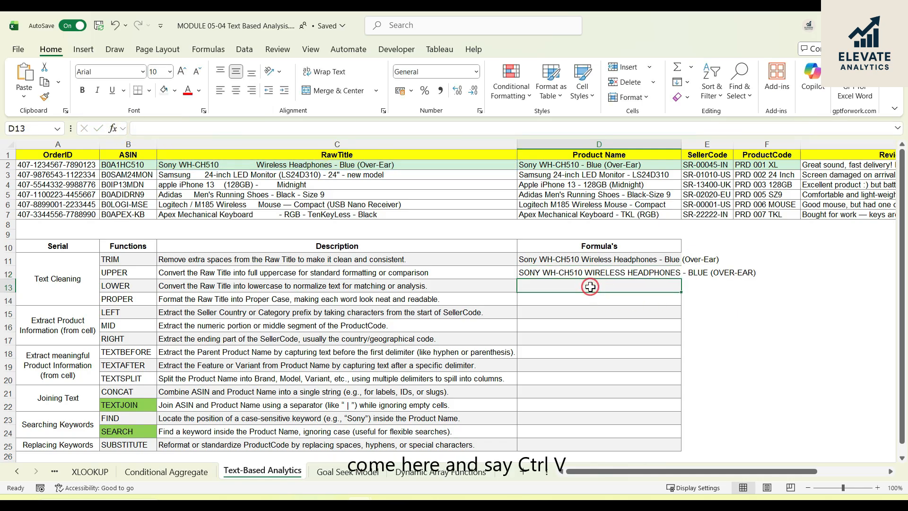
pyautogui.hotkey('ctrl', 'v')
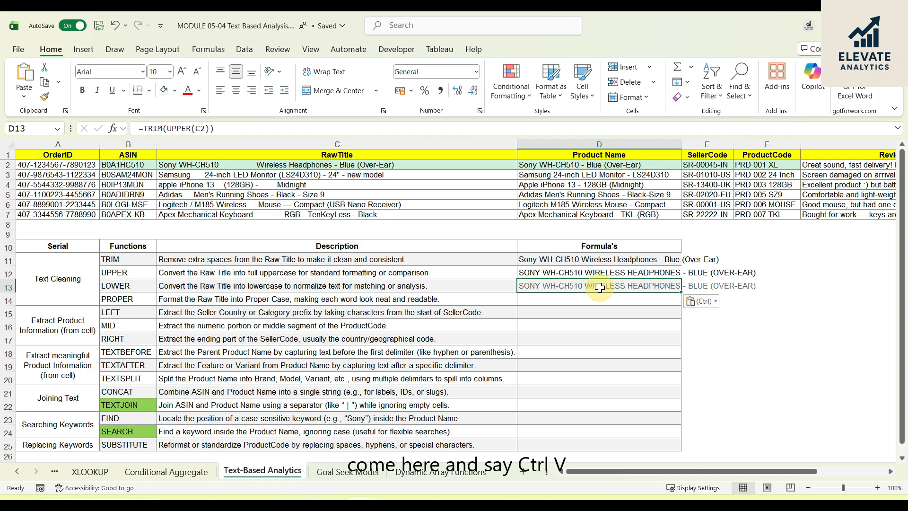
pyautogui.click(541, 298)
pyautogui.hotkey('ctrl', 'v')
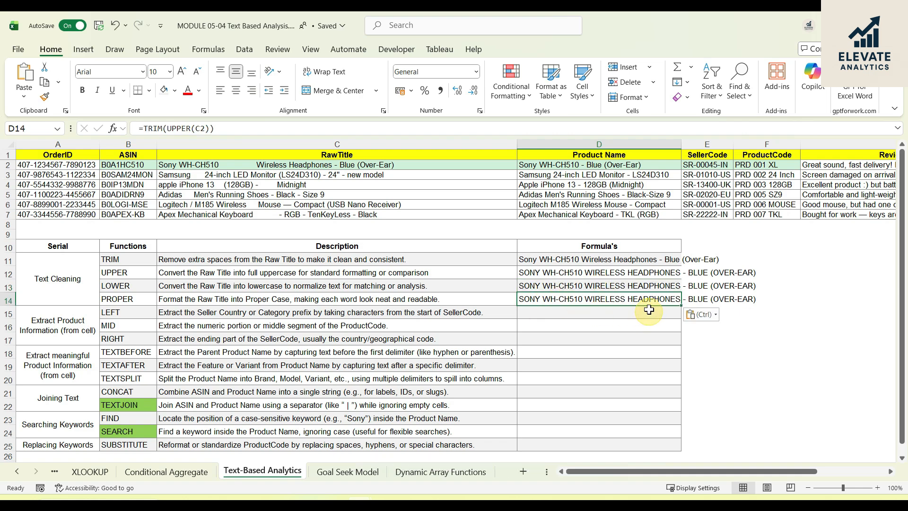
# - Replace UPPER with LOWER in the D13 formula so that it reads =TRIM(LOWER(C2))
pyautogui.click(593, 285)
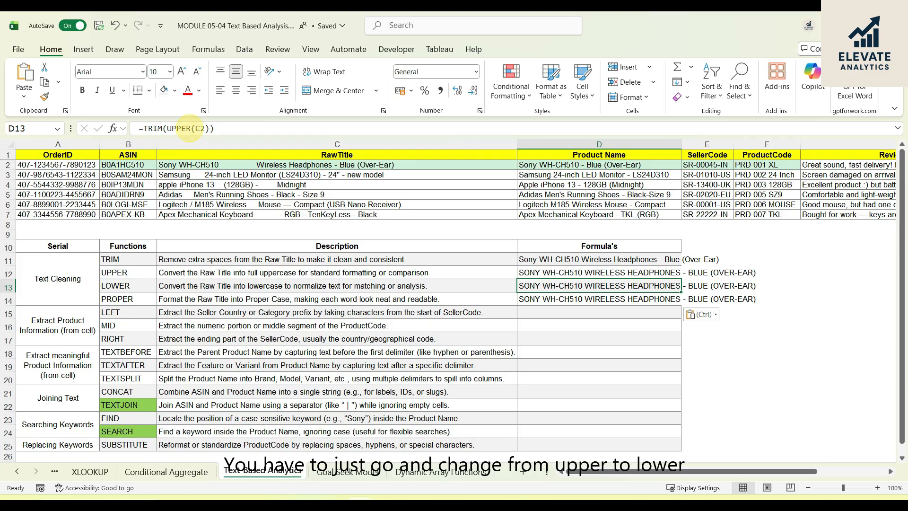
pyautogui.click(189, 129)
pyautogui.moveTo(167, 128); pyautogui.dragTo(190, 128)
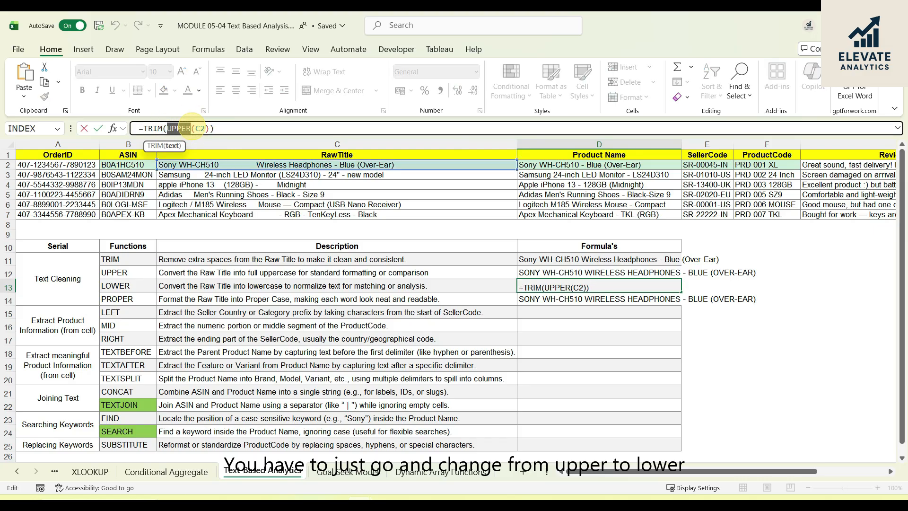
pyautogui.write('lower')
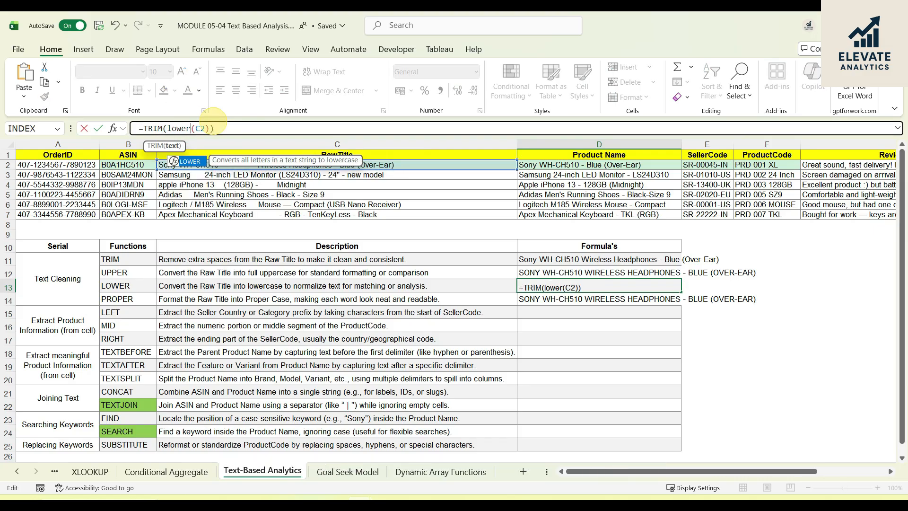
pyautogui.press('Return')
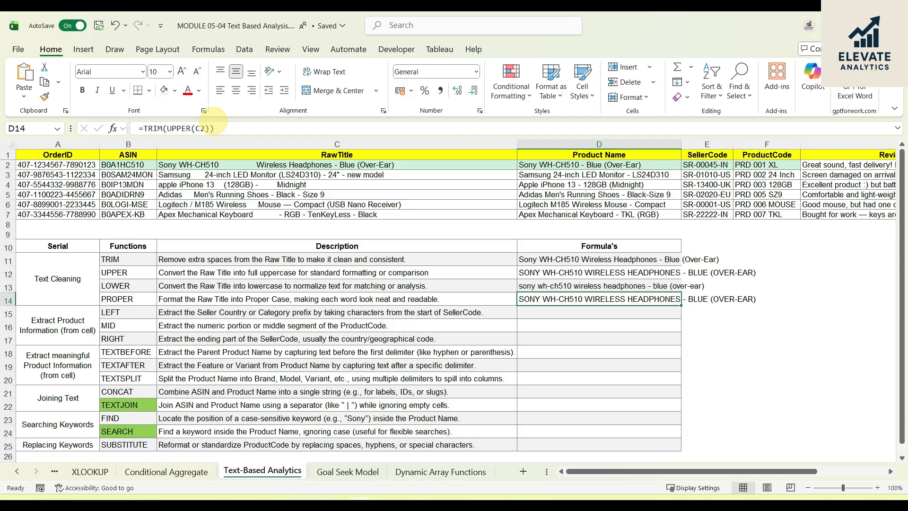
# - Replace UPPER with PROPER in the D14 formula so that it reads =TRIM(PROPER(C2))
pyautogui.click(578, 285)
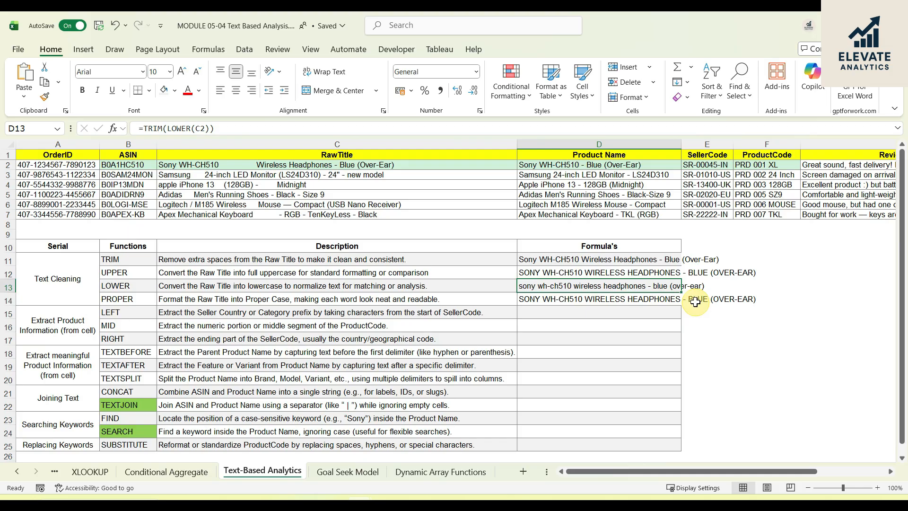
pyautogui.click(588, 298)
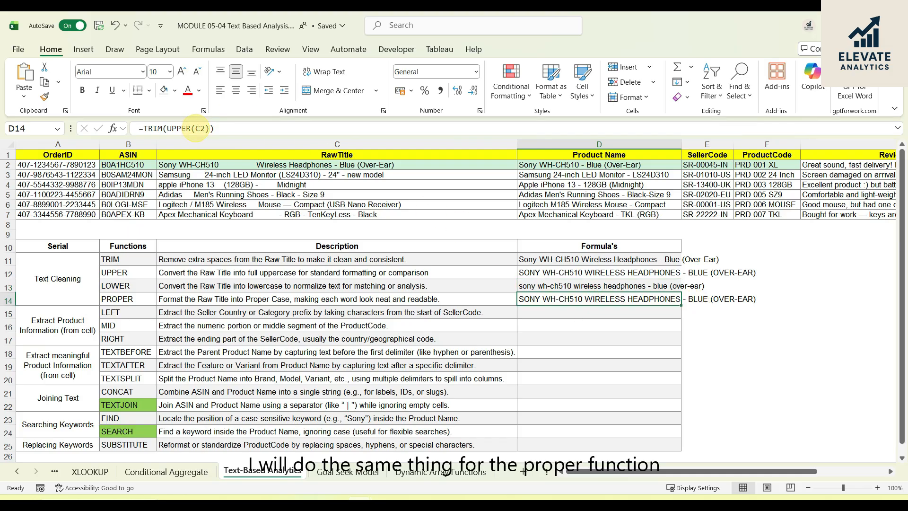
pyautogui.click(203, 128)
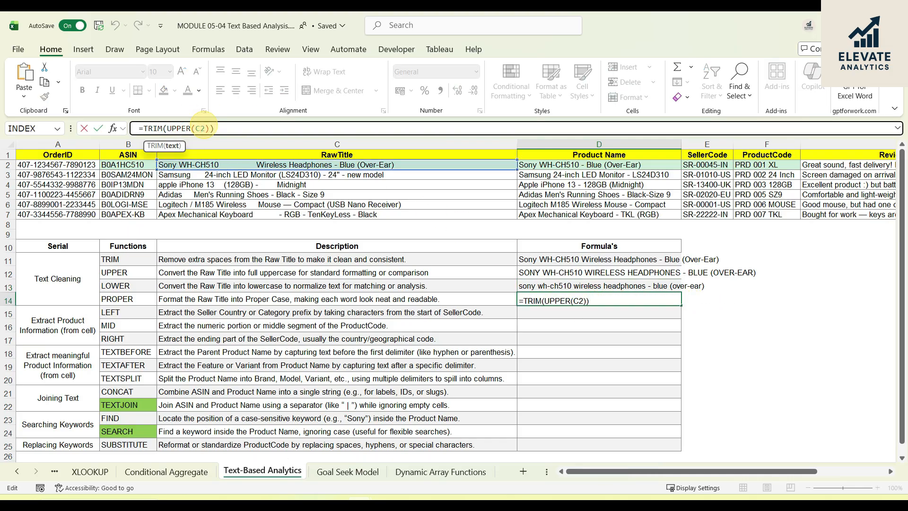
pyautogui.hotkey('shift', 'Left')
pyautogui.hotkey('shift', 'Left')
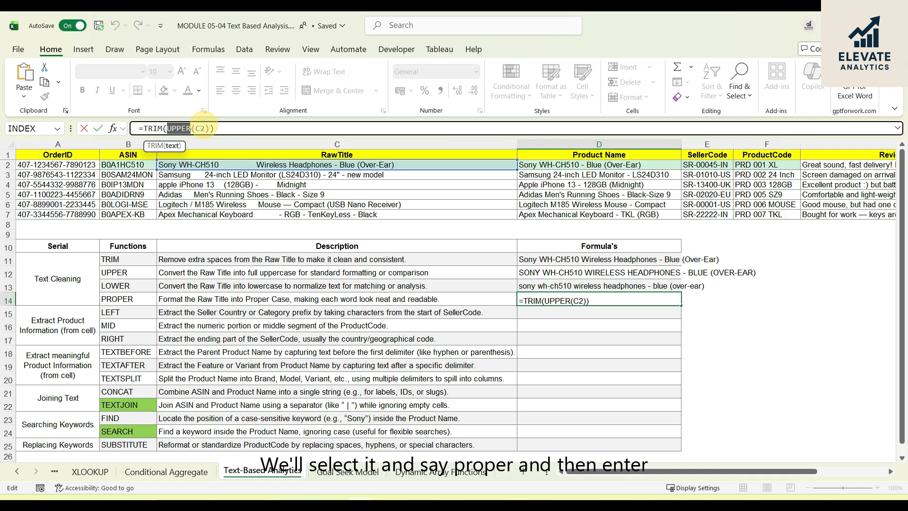
pyautogui.write('prope')
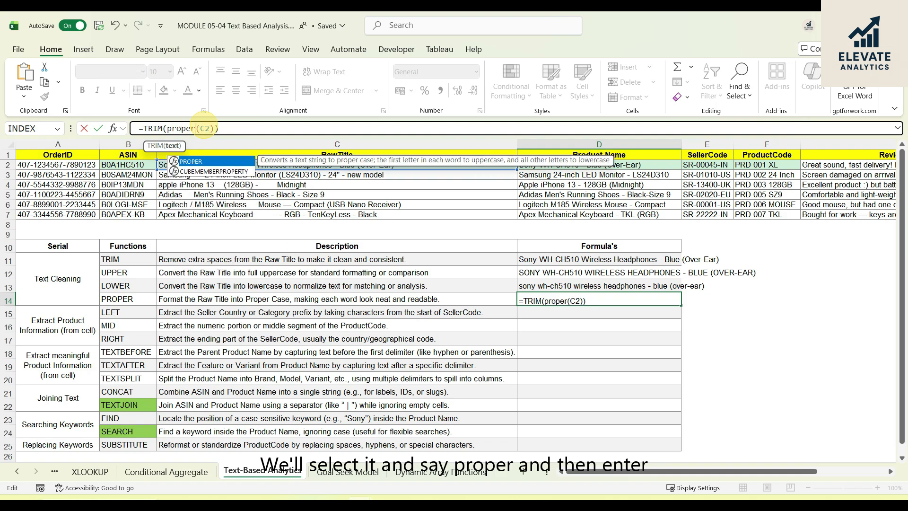
pyautogui.write('r')
pyautogui.press('Return')
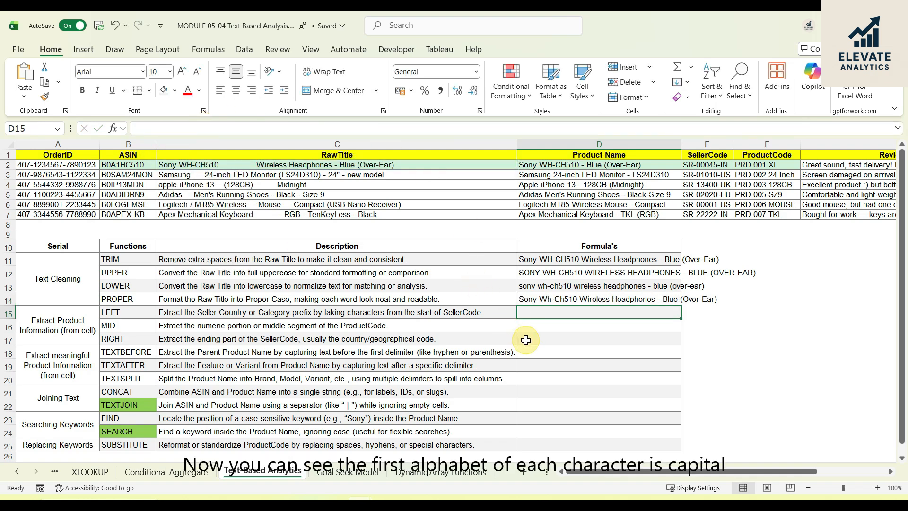
pyautogui.click(543, 301)
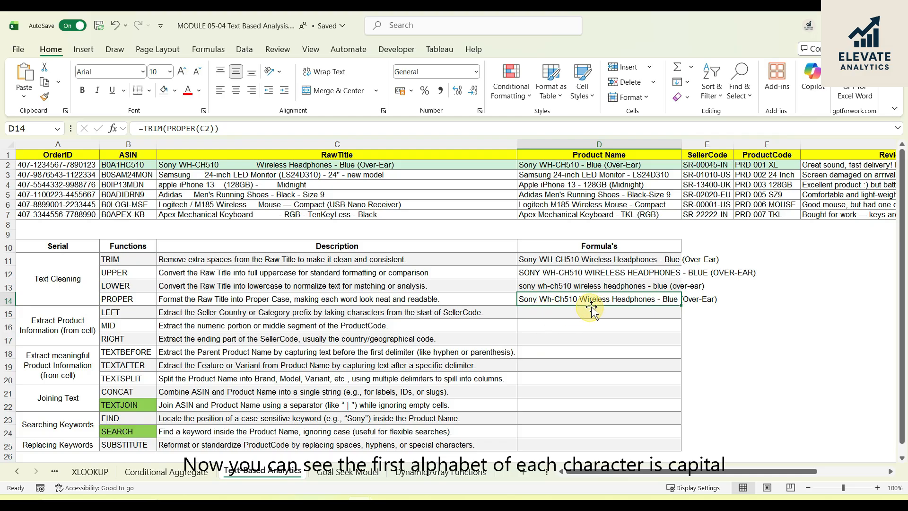
pyautogui.hotkey('ctrl', 'c')
pyautogui.click(624, 310)
pyautogui.press('Escape')
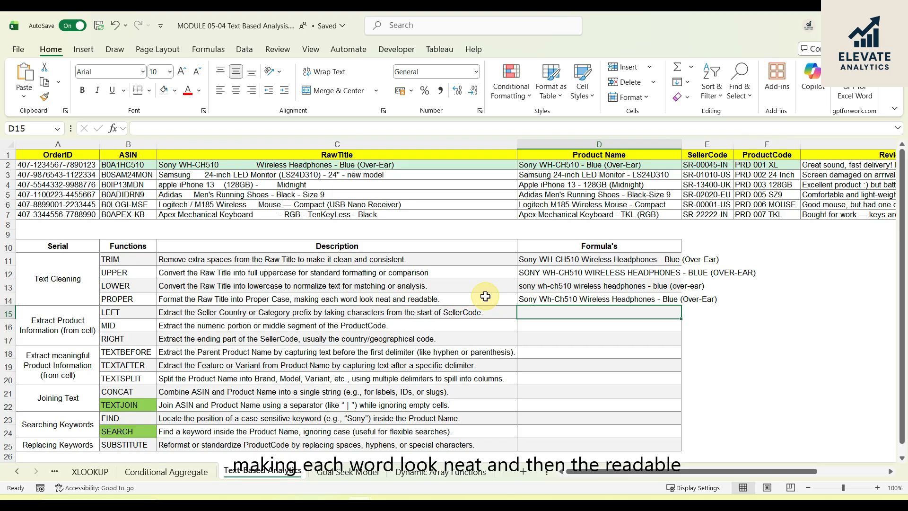
pyautogui.click(596, 299)
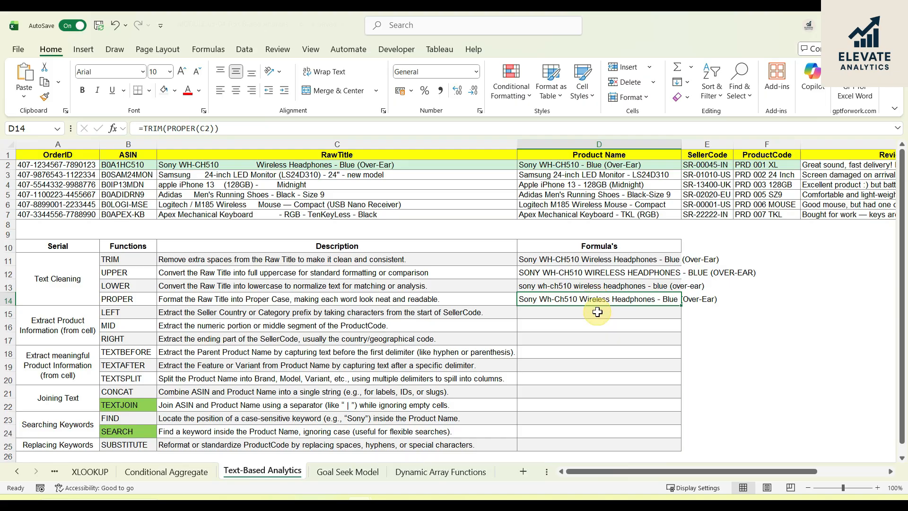
# - Enter =LEFT(E2,8) in D15 to extract the first eight characters of the first SellerCode
pyautogui.click(597, 312)
pyautogui.click(126, 313)
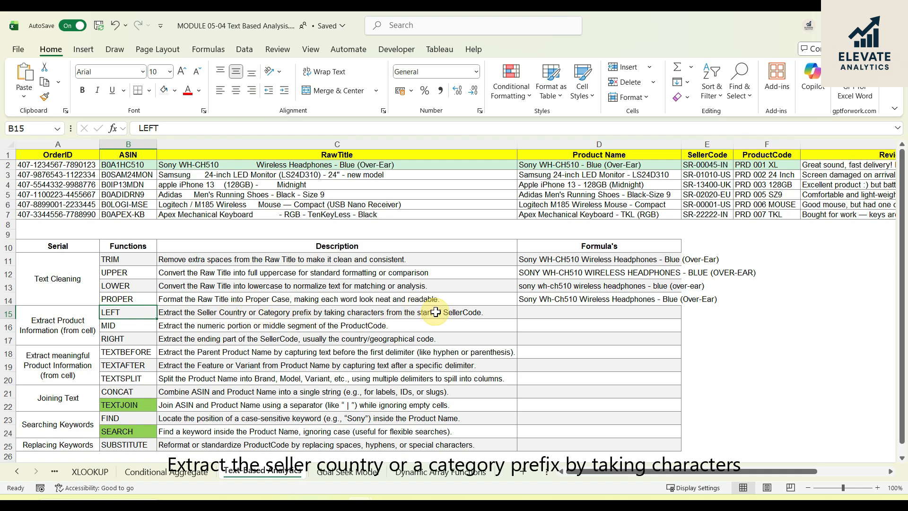
pyautogui.click(549, 313)
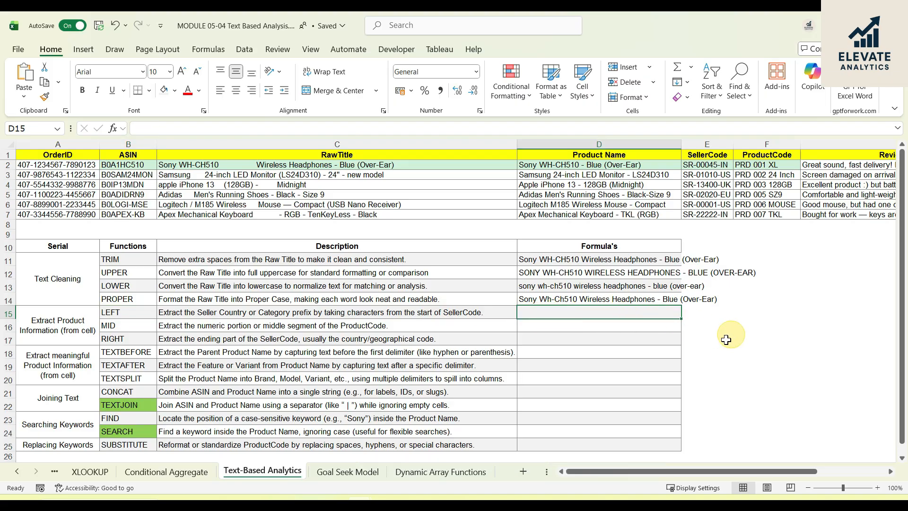
pyautogui.click(723, 164)
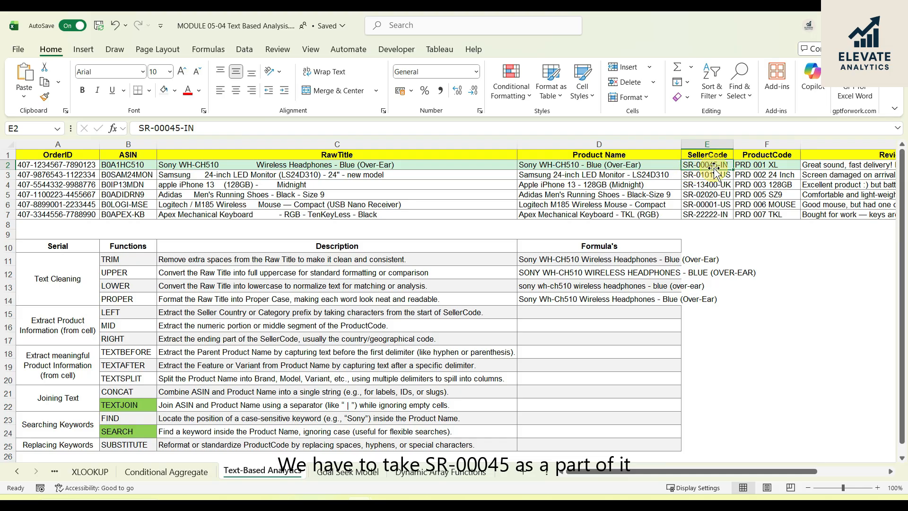
pyautogui.click(553, 312)
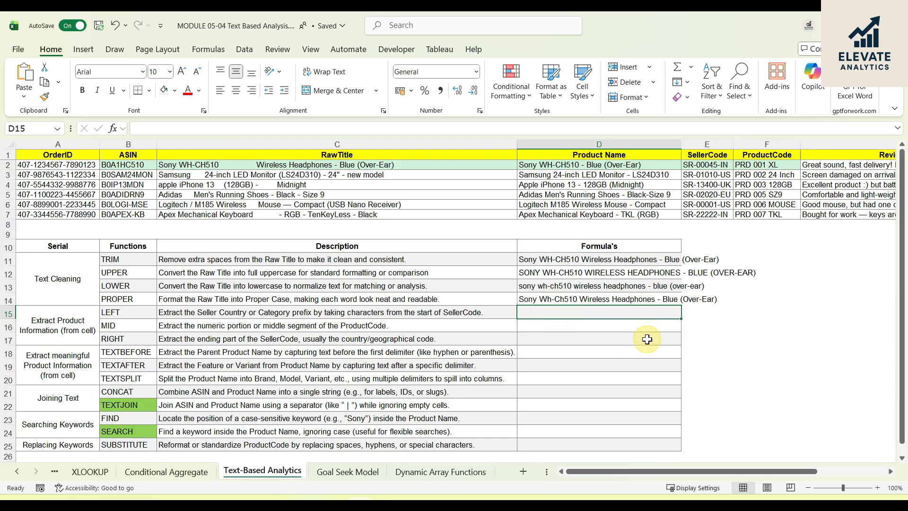
pyautogui.write('=lef')
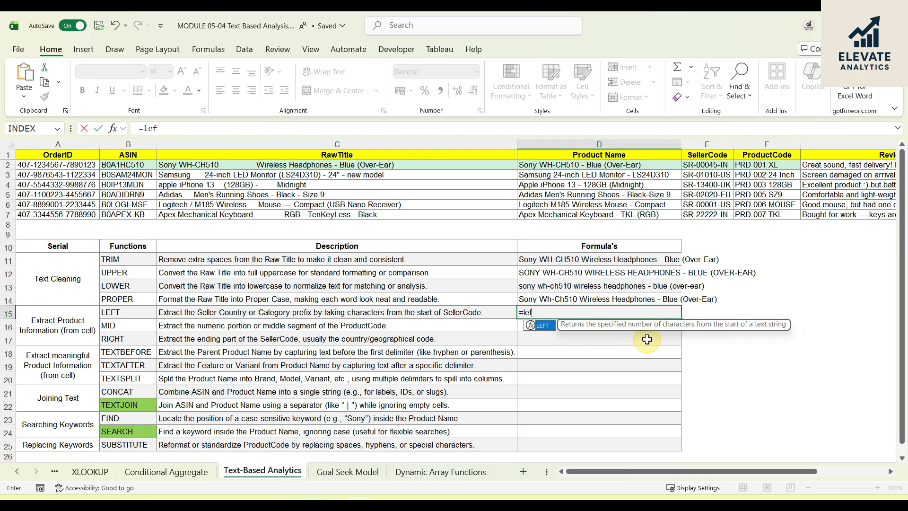
pyautogui.press('Tab')
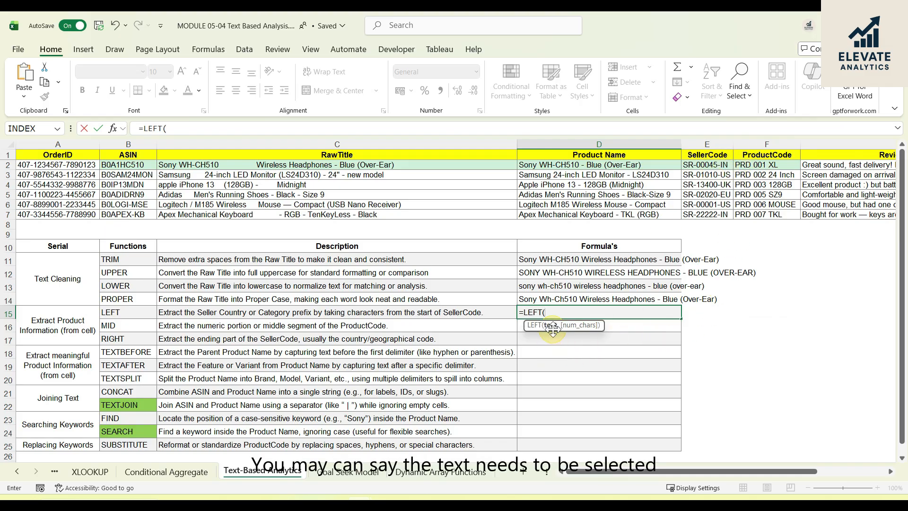
pyautogui.click(723, 165)
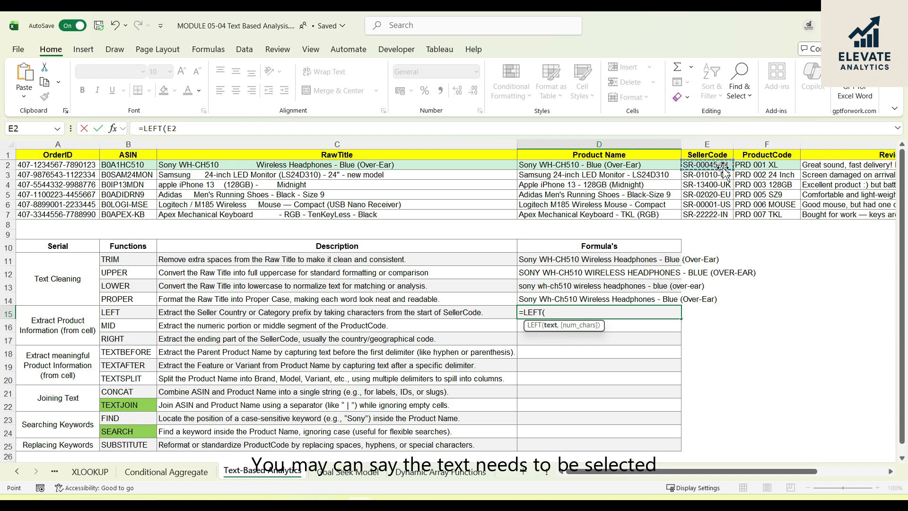
pyautogui.write(',8')
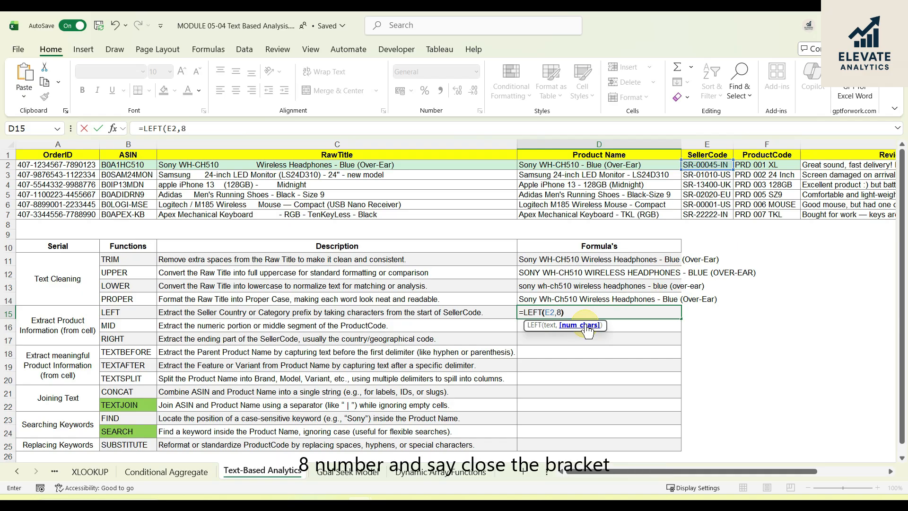
pyautogui.press('Return')
pyautogui.click(580, 315)
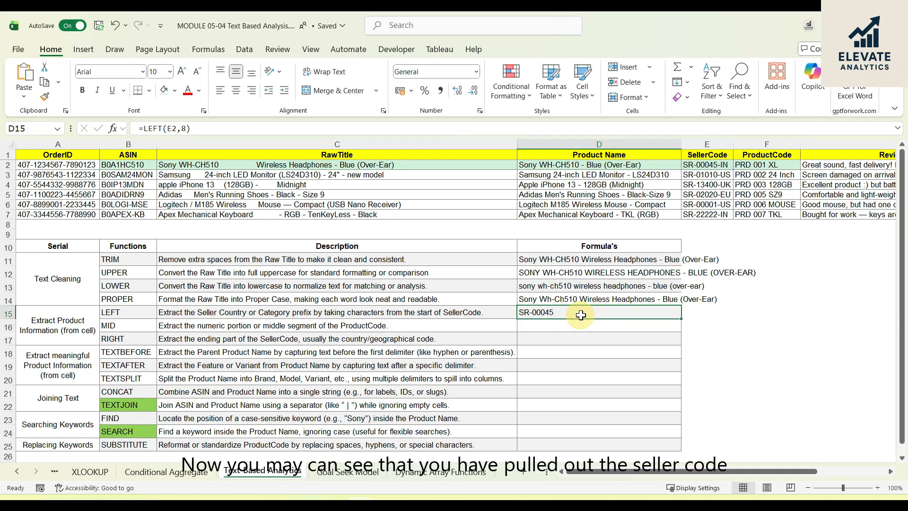
pyautogui.click(721, 166)
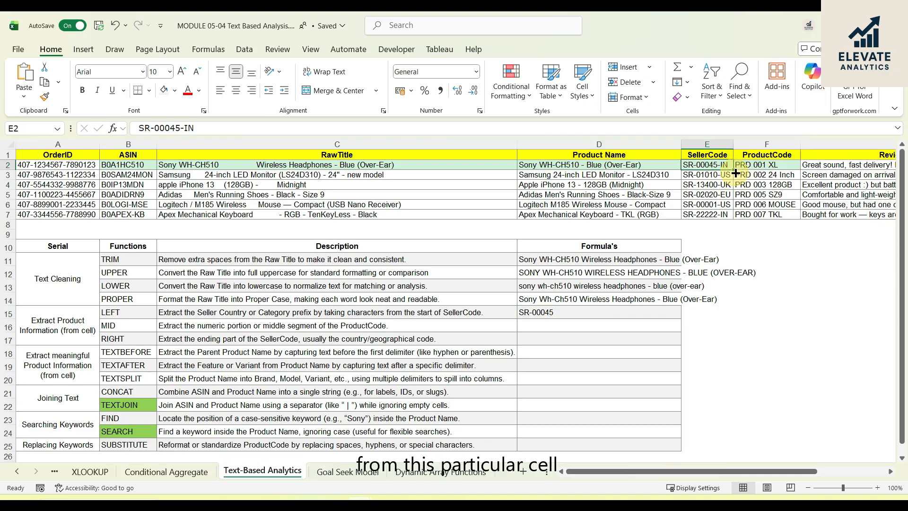
pyautogui.click(568, 313)
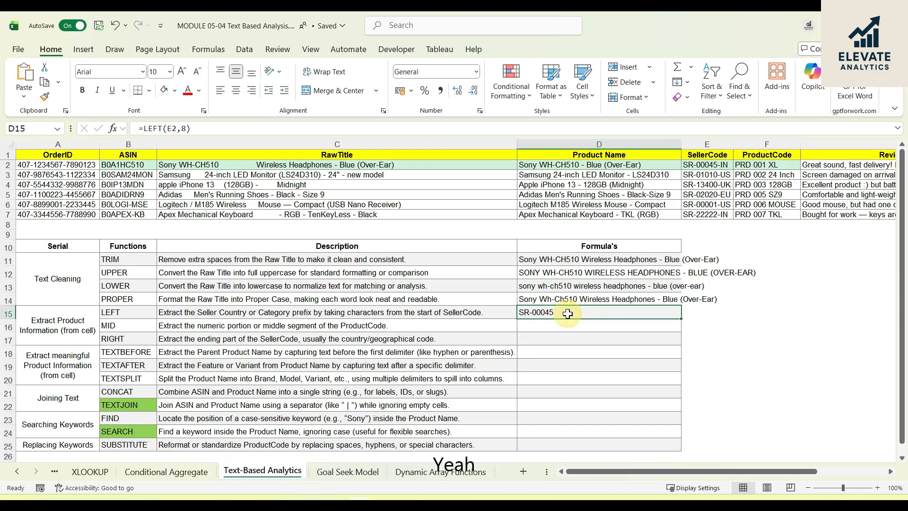
# - Enter =MID(F2,5,3) in D16 to extract the three-character numeric segment of the first ProductCode
pyautogui.click(622, 327)
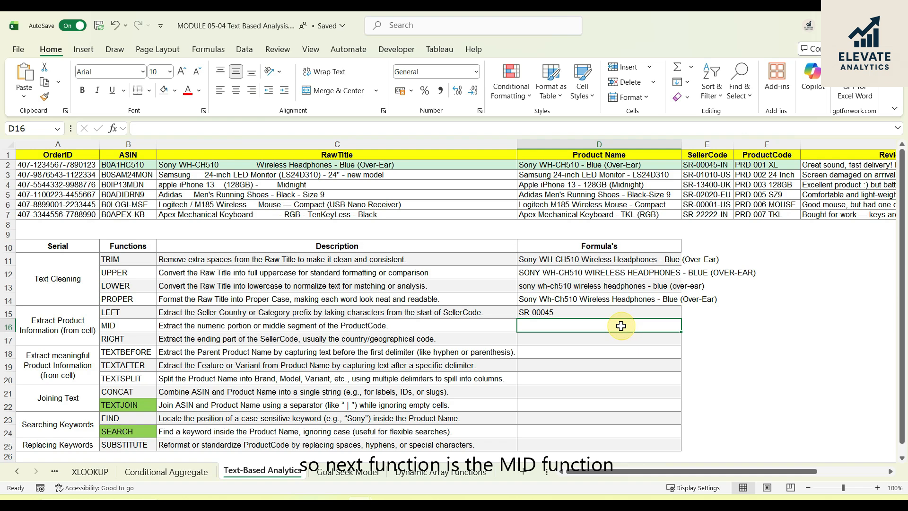
pyautogui.click(257, 325)
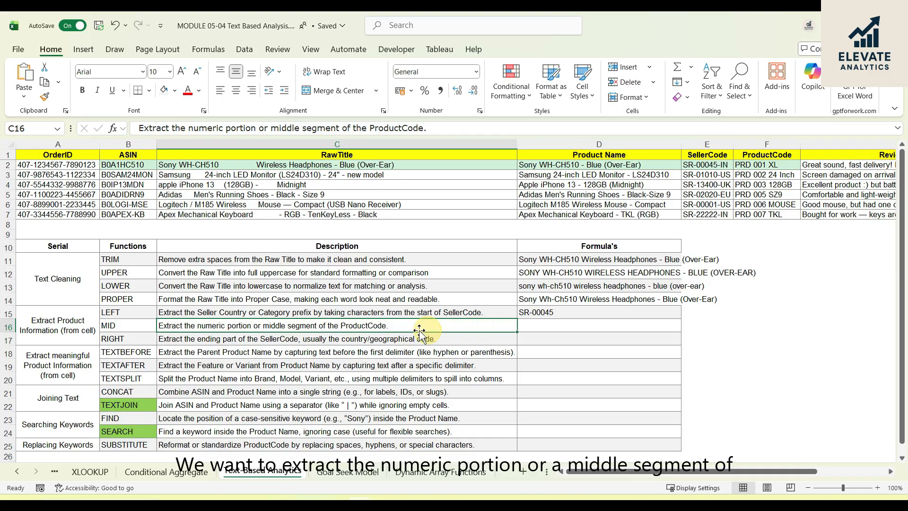
pyautogui.click(556, 324)
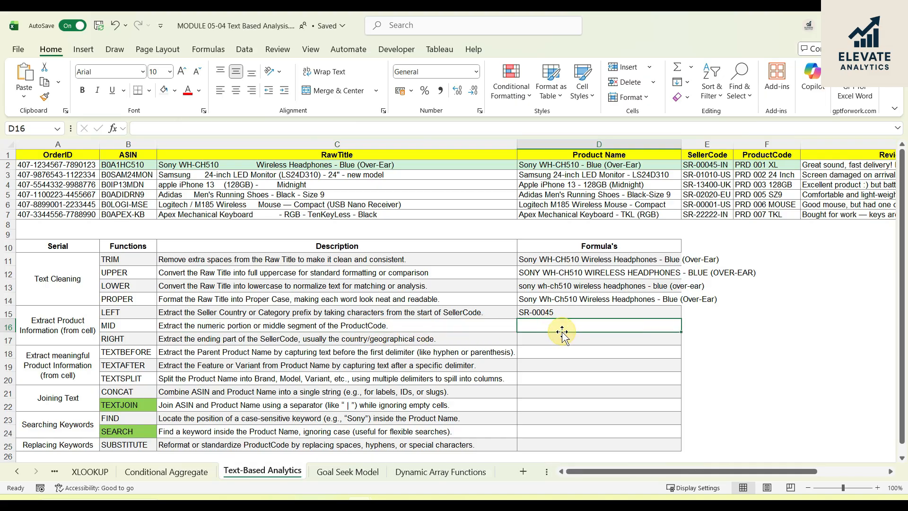
pyautogui.click(785, 157)
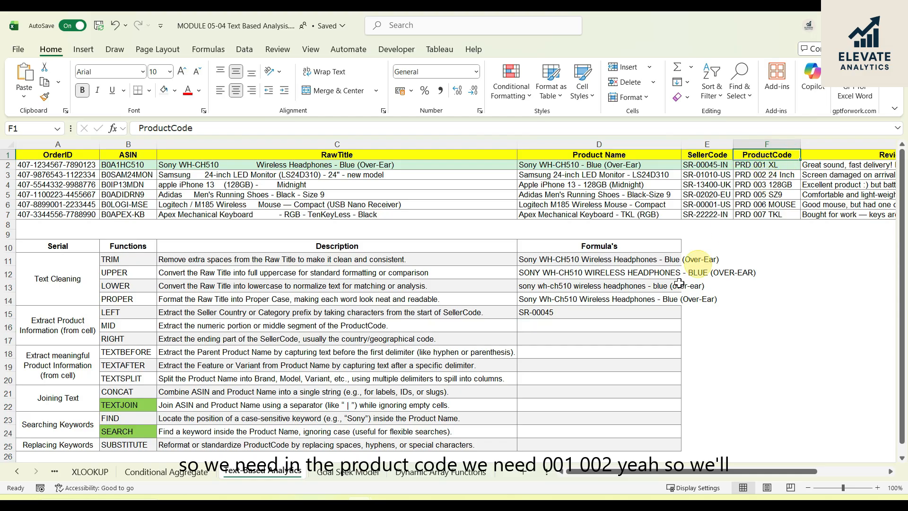
pyautogui.click(534, 326)
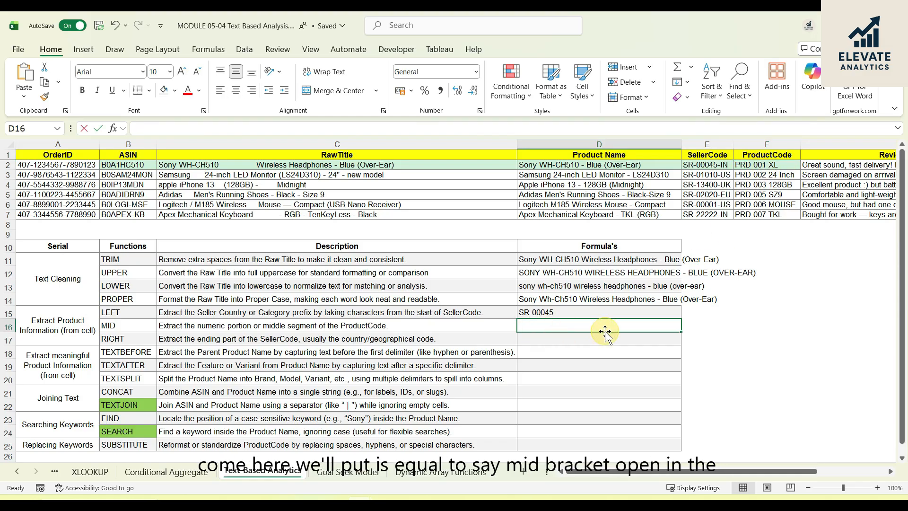
pyautogui.write('=mi')
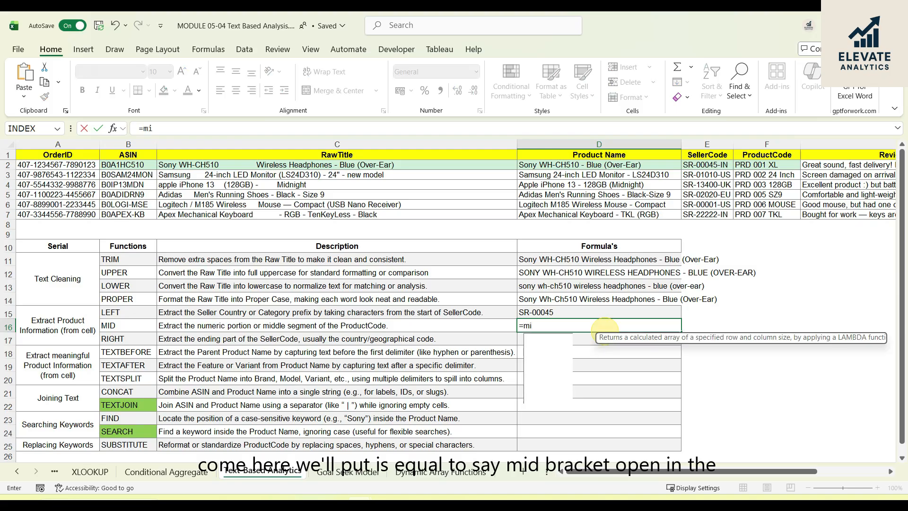
pyautogui.write('d(')
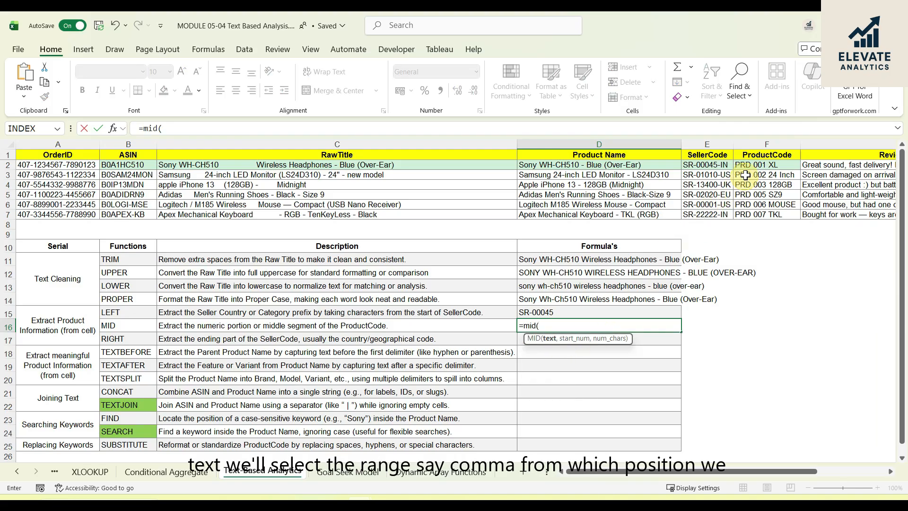
pyautogui.click(756, 164)
pyautogui.write(',')
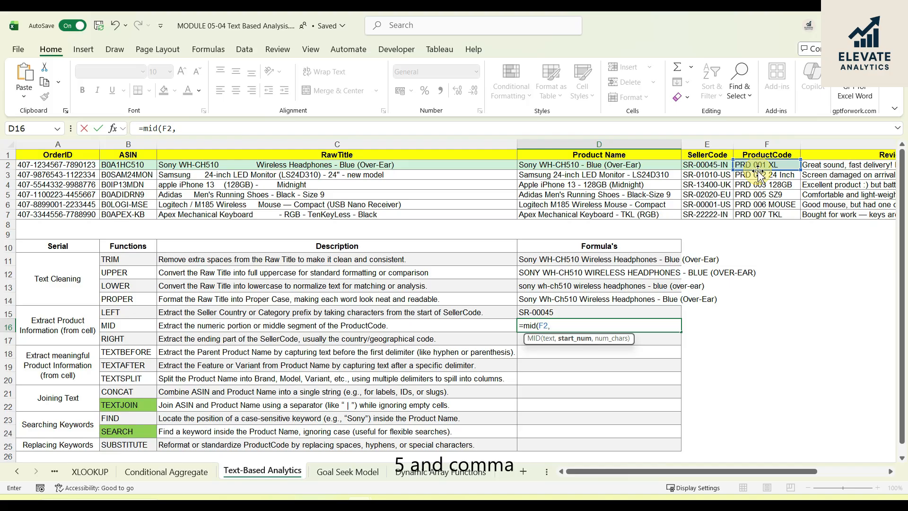
pyautogui.write(',3')
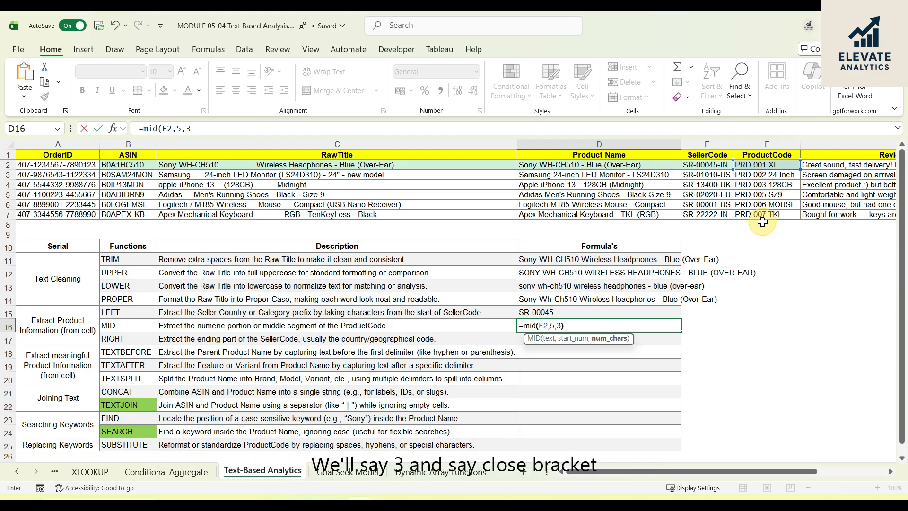
pyautogui.press('Return')
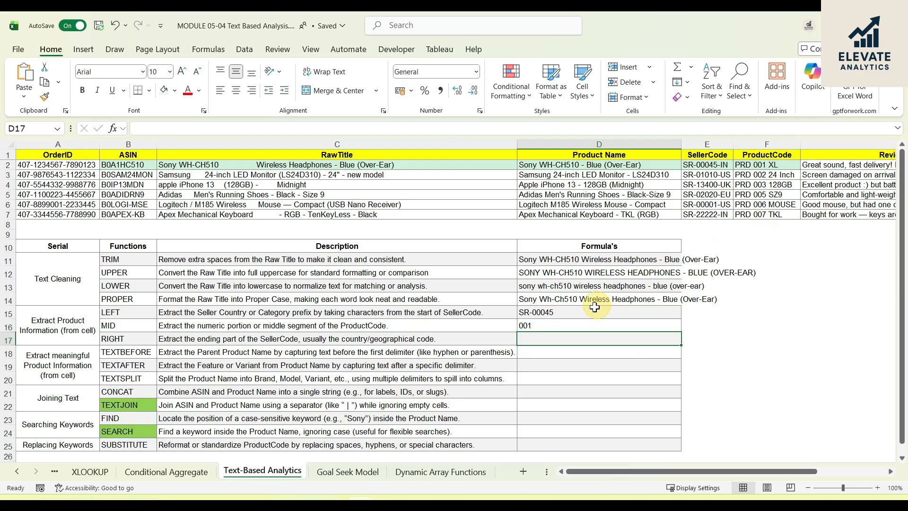
pyautogui.click(556, 326)
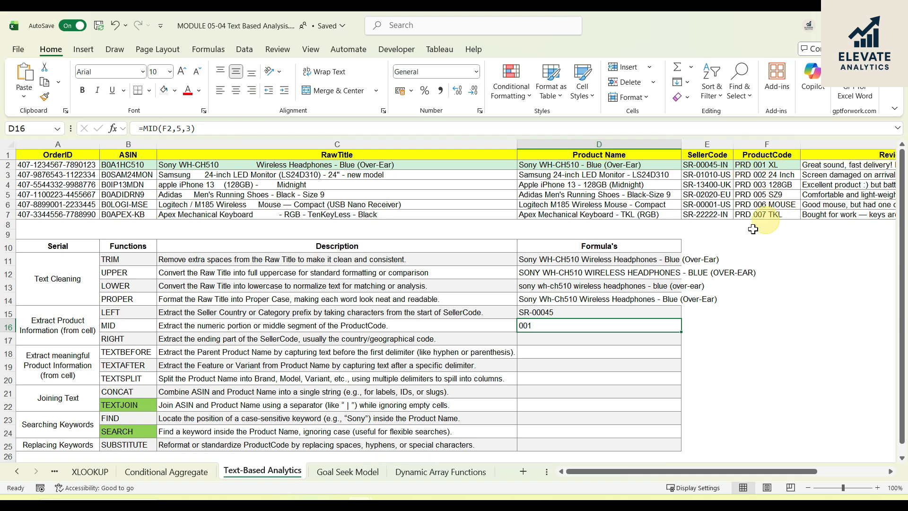
# - Enter =RIGHT(E2,2) in D17 to extract the two-character country code from the end of the first SellerCode
pyautogui.click(208, 338)
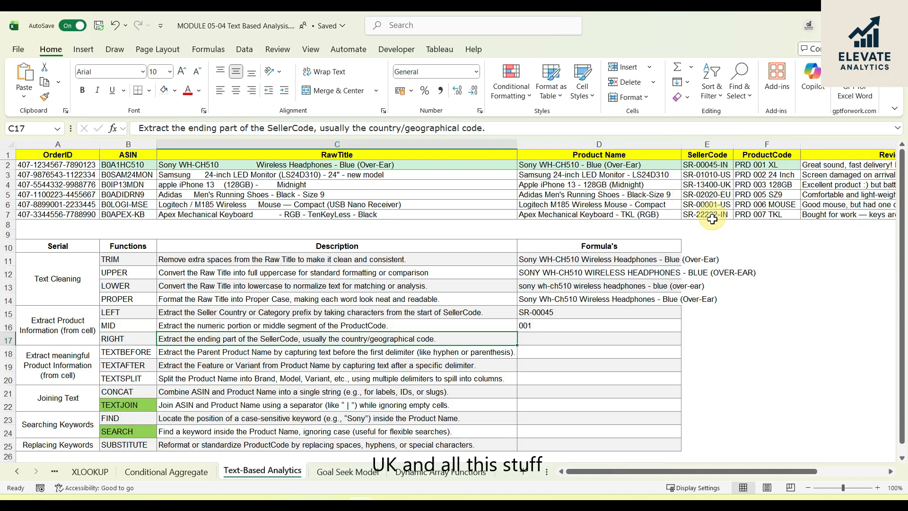
pyautogui.click(550, 341)
pyautogui.doubleClick(549, 340)
pyautogui.write('=')
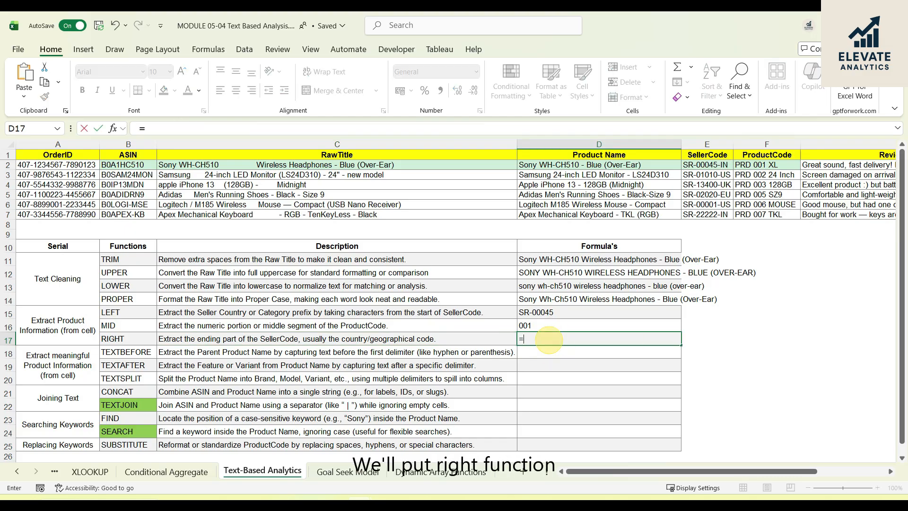
pyautogui.write('ri')
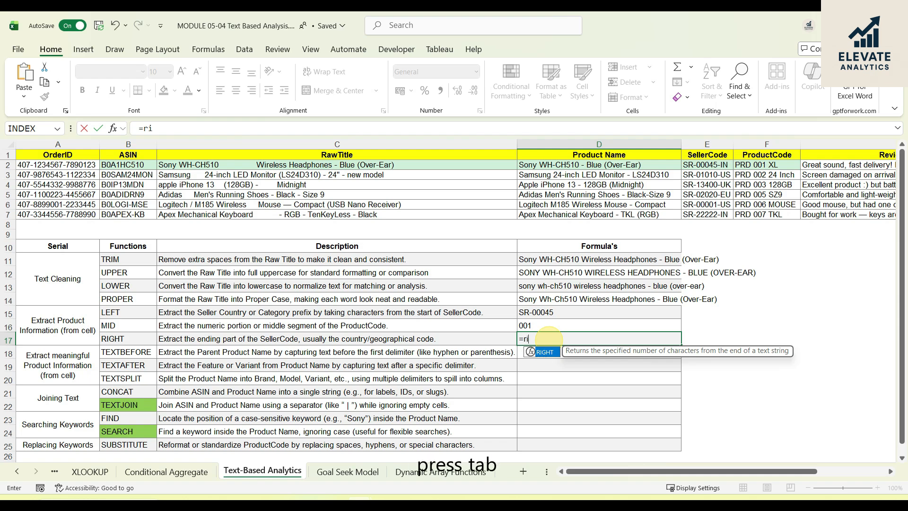
pyautogui.press('Tab')
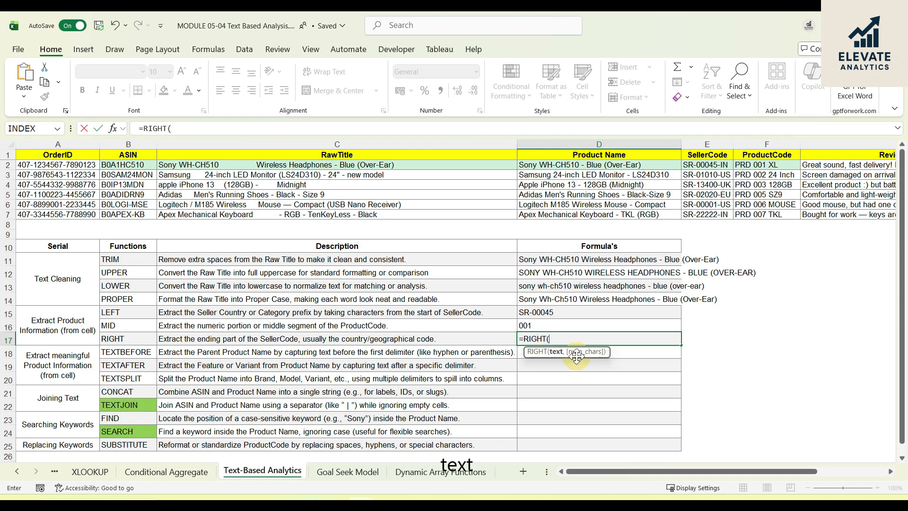
pyautogui.click(718, 165)
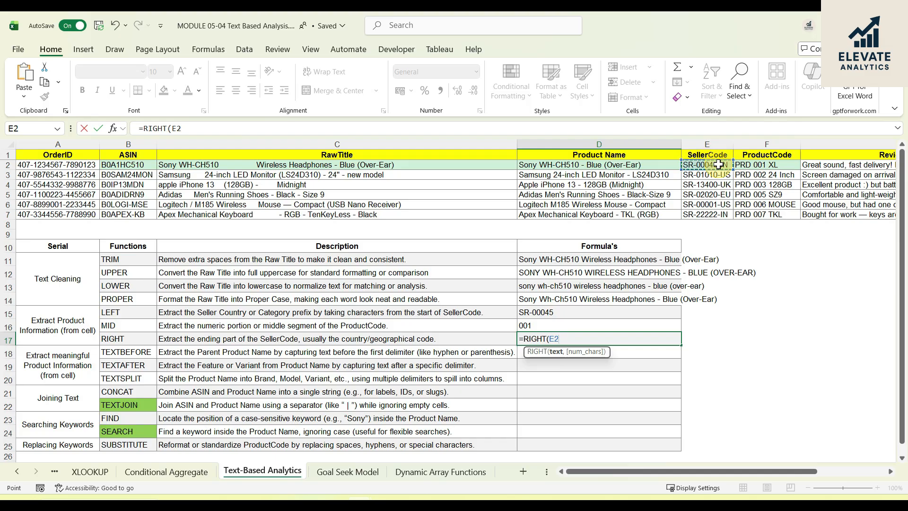
pyautogui.write(',')
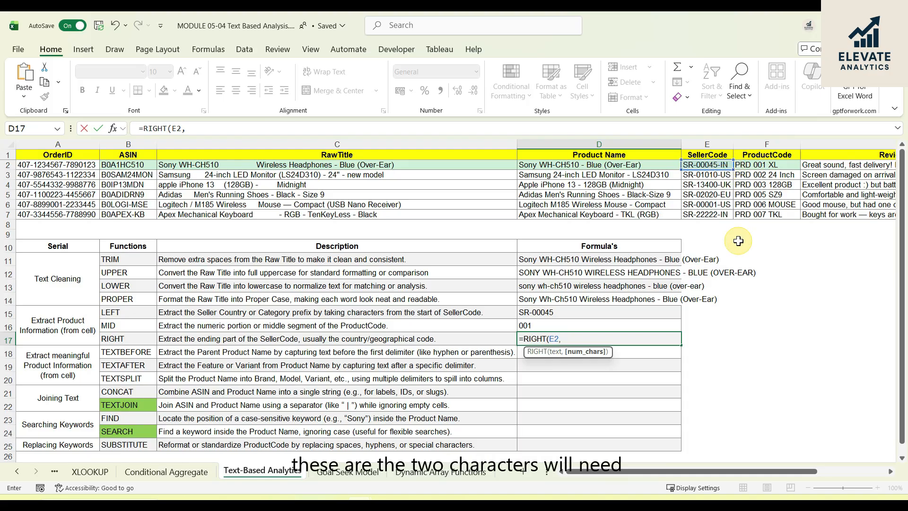
pyautogui.write('2')
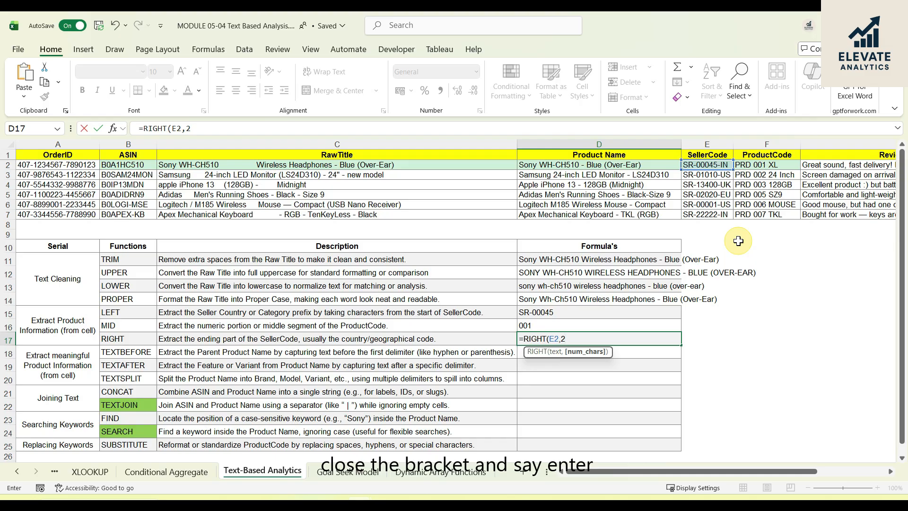
pyautogui.write(')')
pyautogui.press('Return')
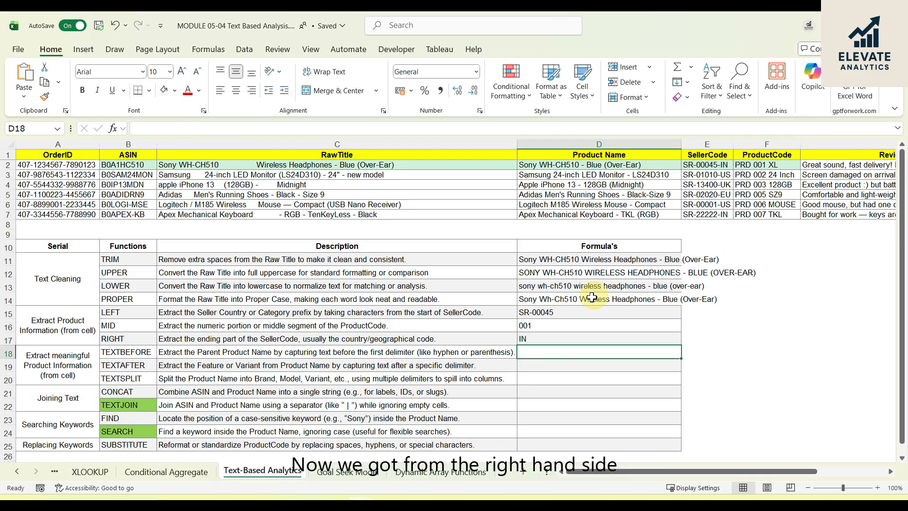
pyautogui.click(555, 341)
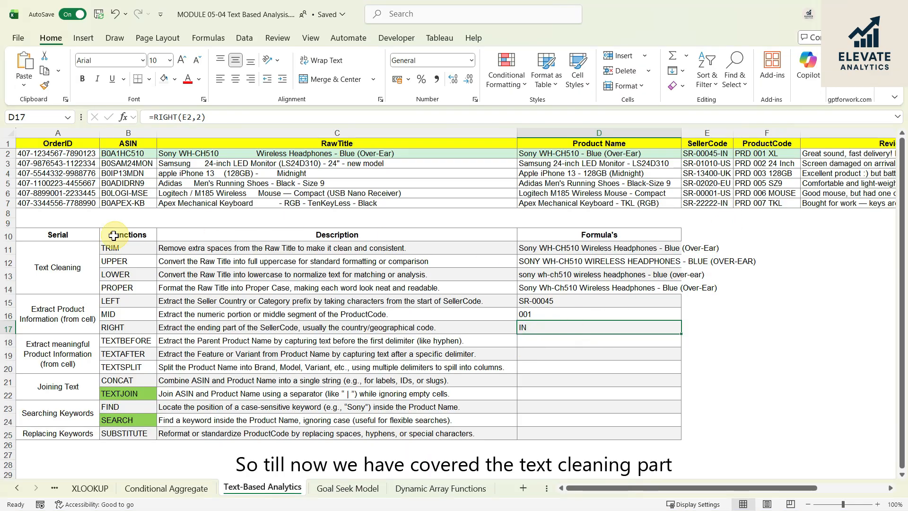
# - Review the text cleaning and cell extraction sections, and examine the TEXTBEFORE, TEXTAFTER and TEXTSPLIT rows with the TEXTBEFORE description
pyautogui.click(84, 264)
pyautogui.keyDown('shift'); pyautogui.click(598, 282); pyautogui.keyUp('shift')
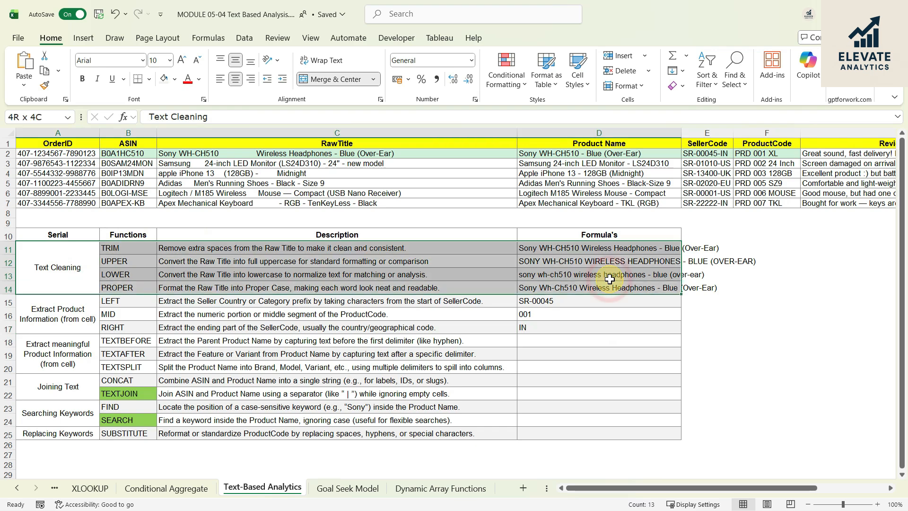
pyautogui.click(66, 317)
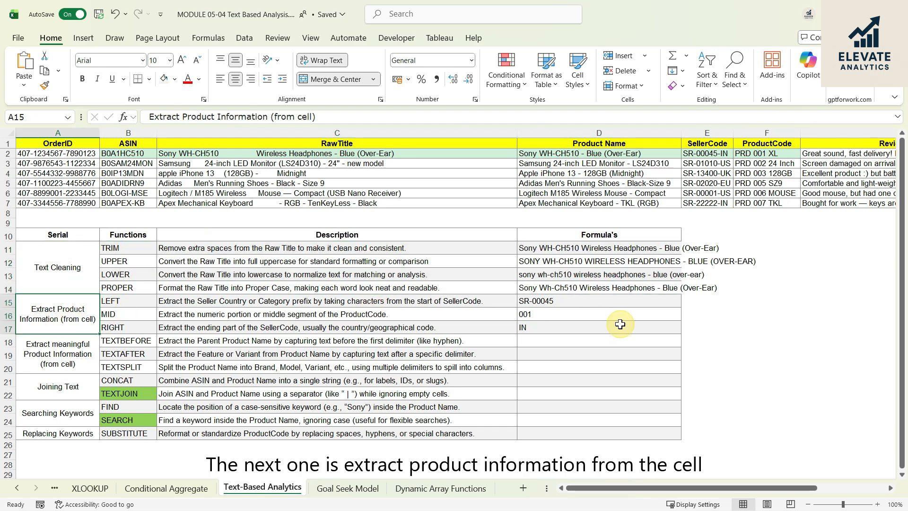
pyautogui.keyDown('shift'); pyautogui.click(619, 322); pyautogui.keyUp('shift')
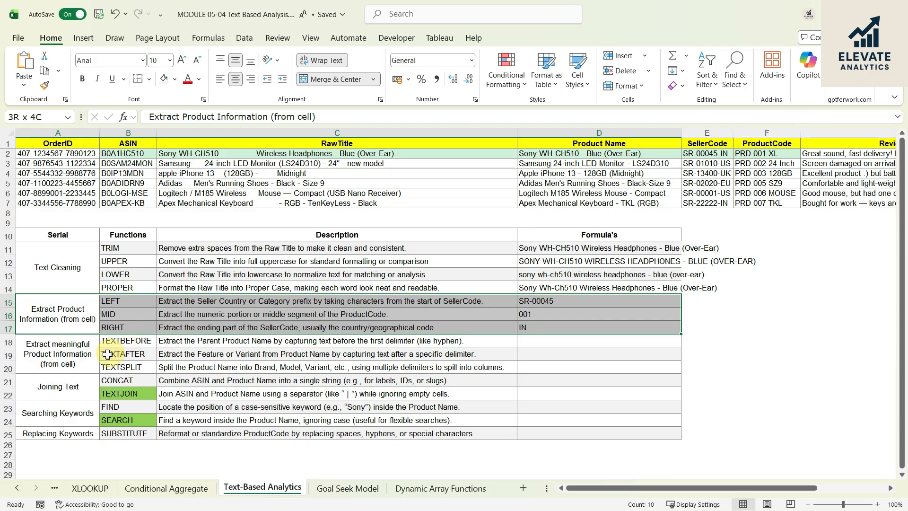
pyautogui.click(70, 361)
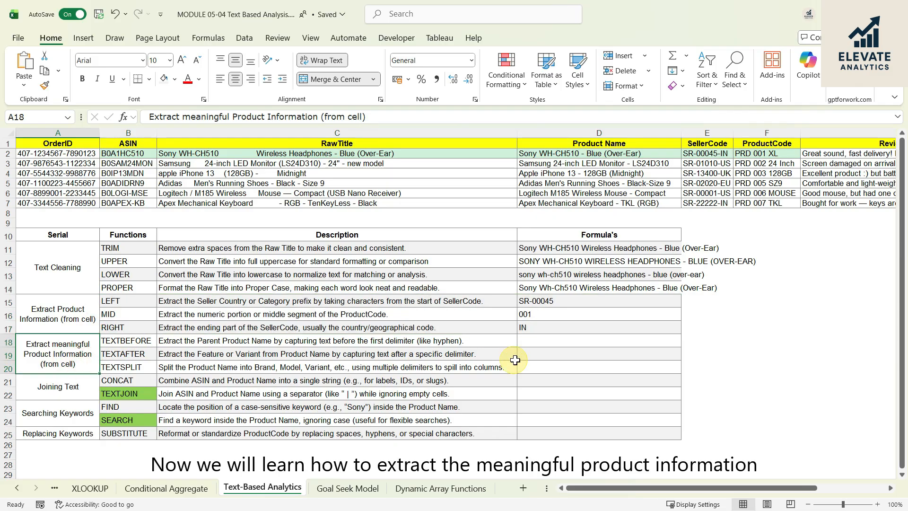
pyautogui.keyDown('shift'); pyautogui.click(544, 359); pyautogui.keyUp('shift')
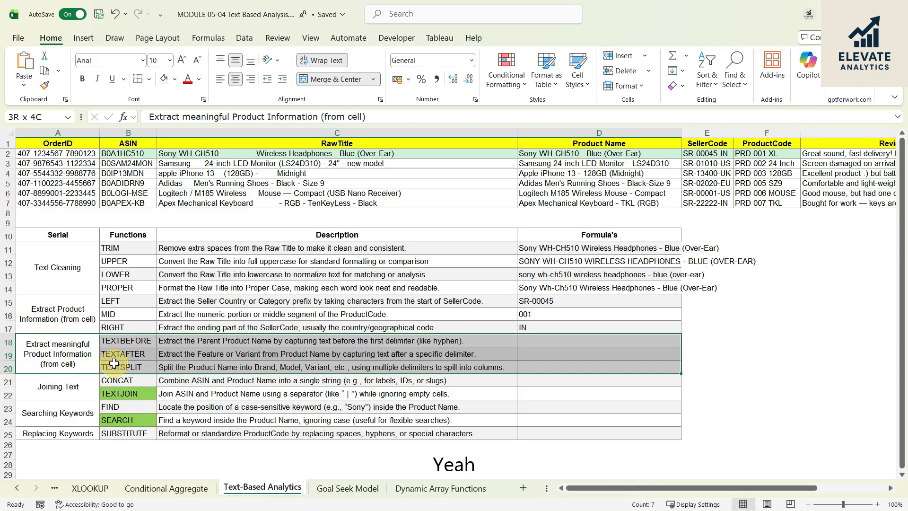
pyautogui.click(564, 341)
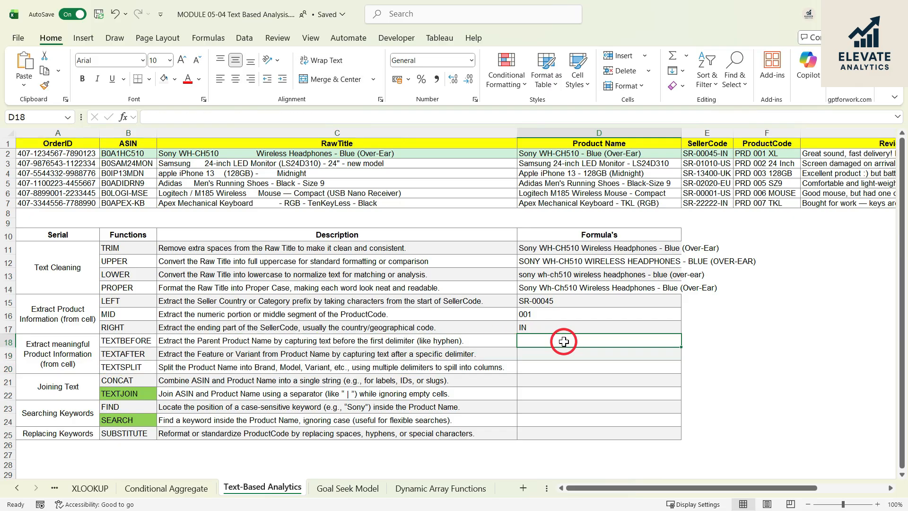
pyautogui.click(126, 342)
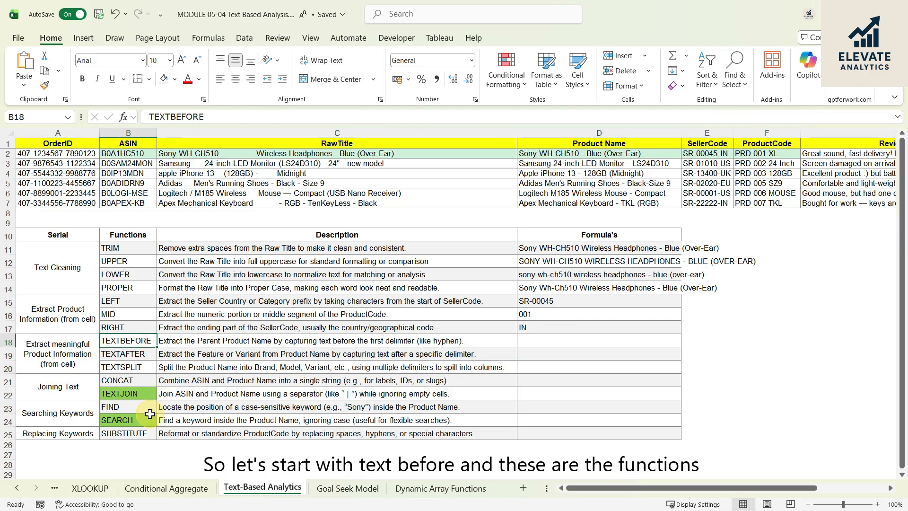
pyautogui.click(149, 342)
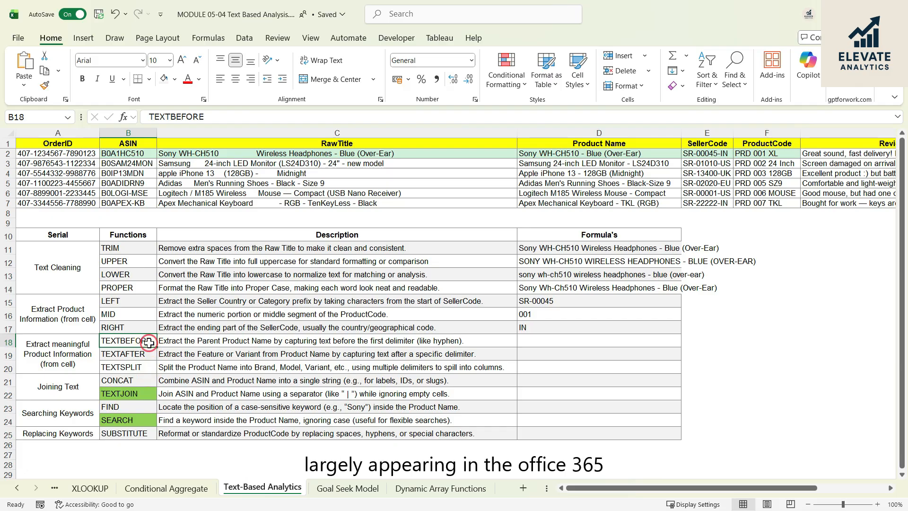
pyautogui.moveTo(149, 343); pyautogui.dragTo(148, 368)
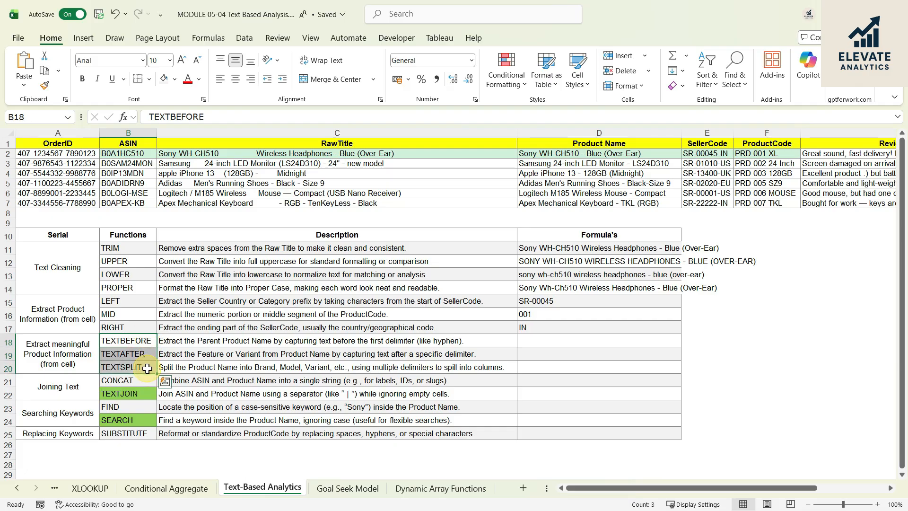
pyautogui.click(187, 340)
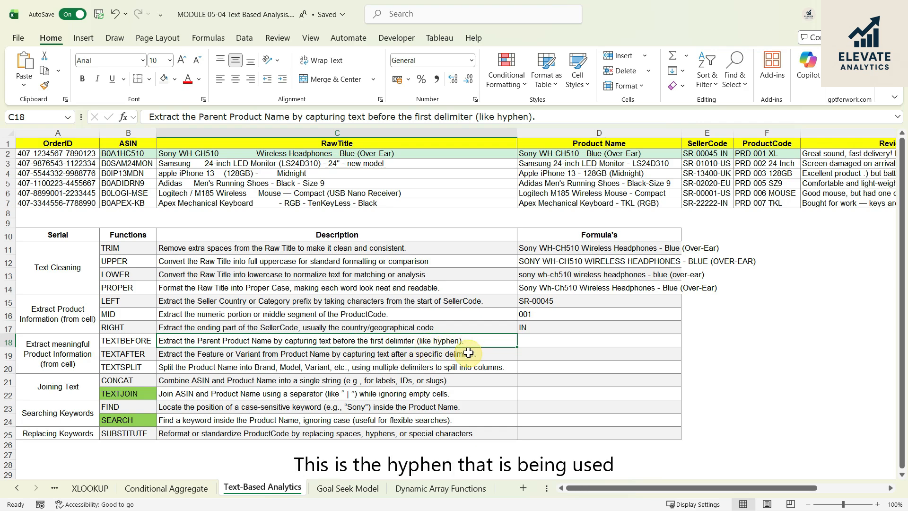
# - Examine the Product Name entries in D2:D7 for the hyphen delimiter separating each product from its variant
pyautogui.click(561, 154)
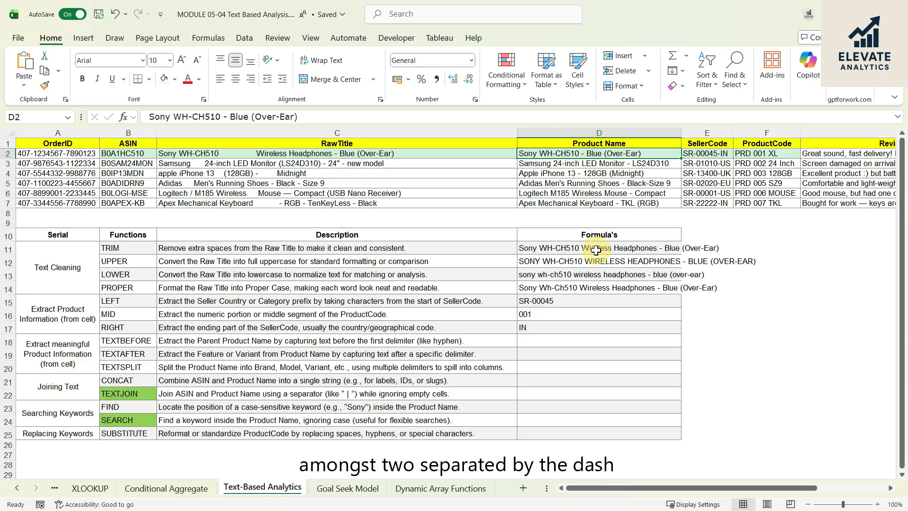
pyautogui.doubleClick(221, 116)
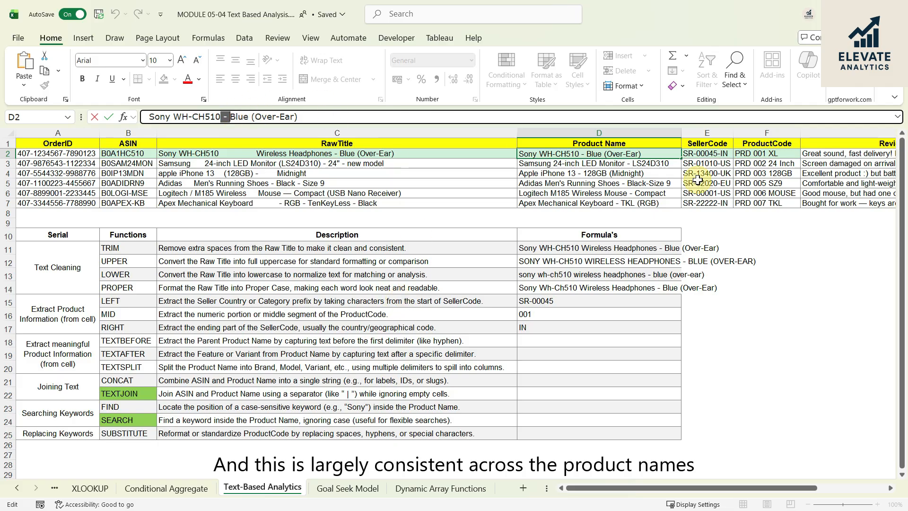
pyautogui.click(646, 163)
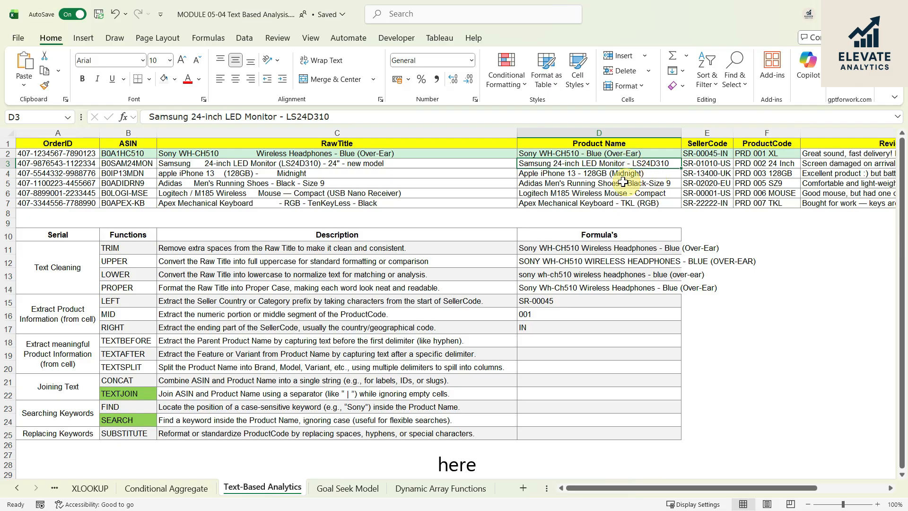
pyautogui.click(584, 173)
pyautogui.click(625, 184)
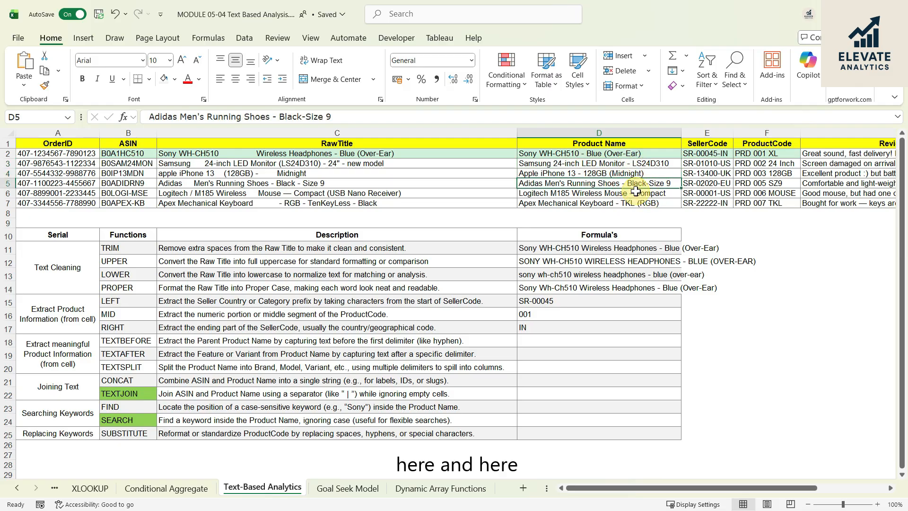
pyautogui.click(628, 193)
pyautogui.click(632, 203)
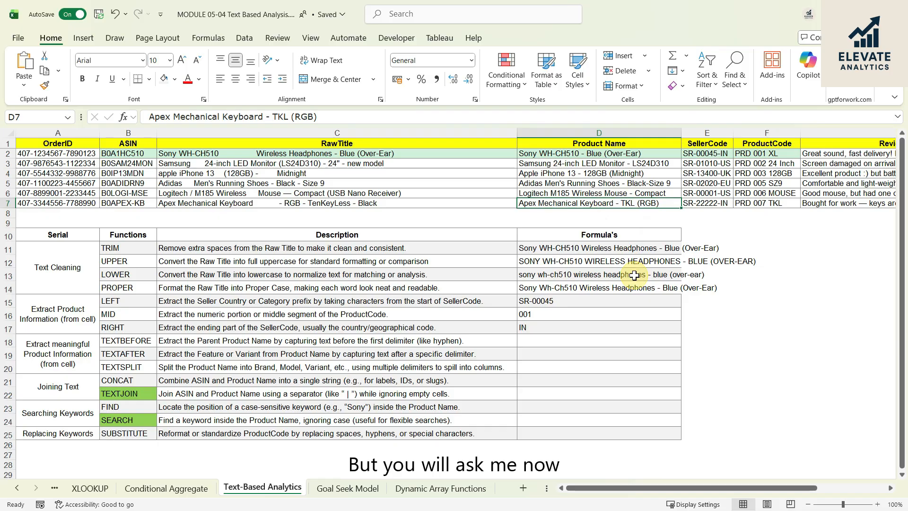
pyautogui.click(563, 166)
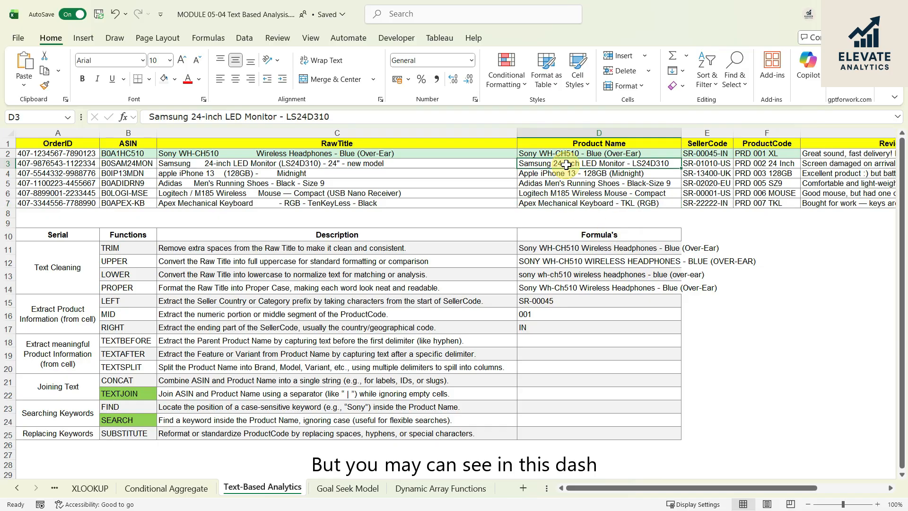
pyautogui.click(587, 154)
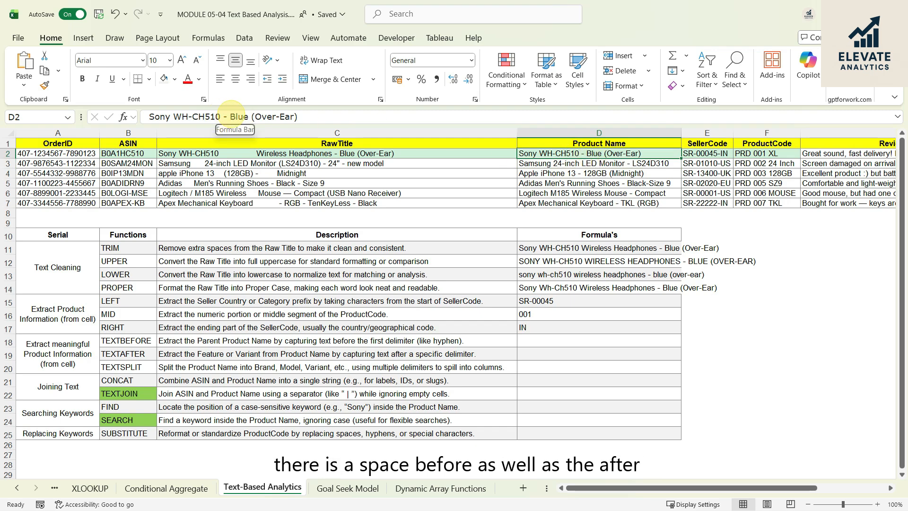
pyautogui.click(643, 164)
pyautogui.click(640, 183)
pyautogui.click(635, 193)
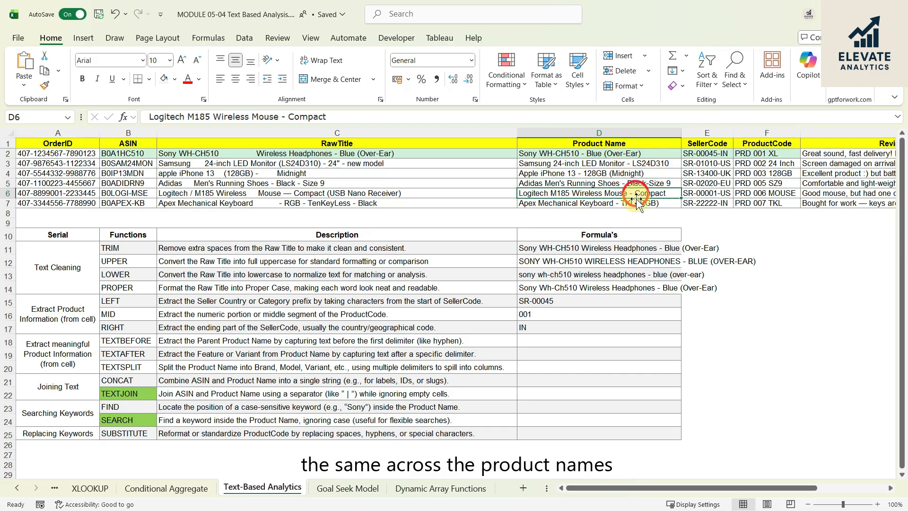
pyautogui.click(632, 204)
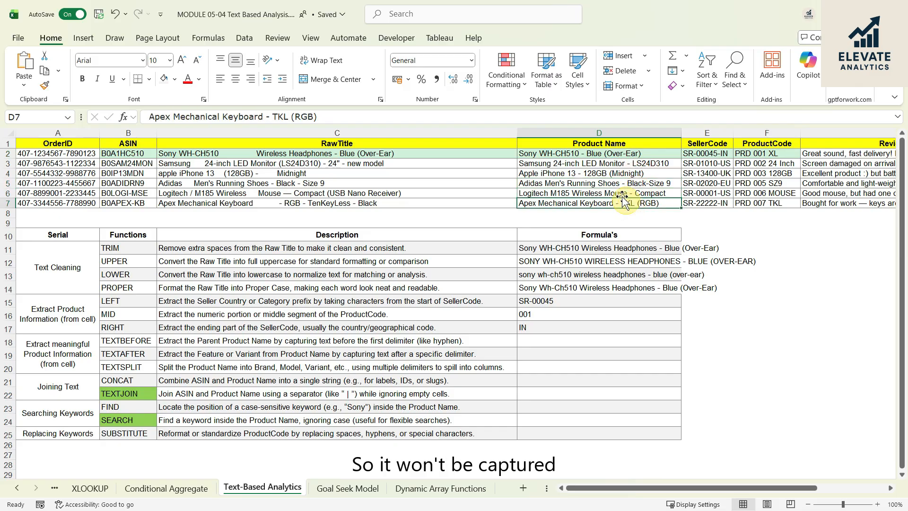
pyautogui.click(569, 163)
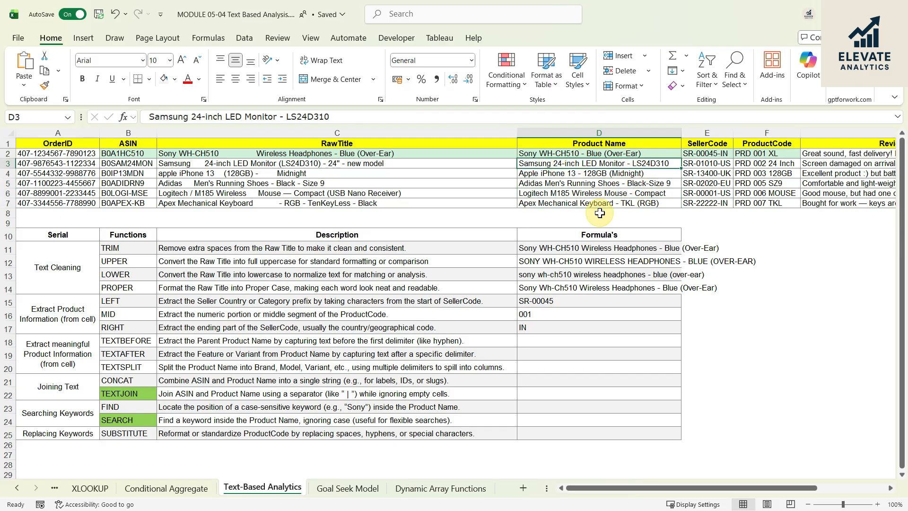
# - Enter =TEXTBEFORE(D2," - ") in D18 to extract the parent product name before the hyphen in the first Product Name
pyautogui.click(551, 344)
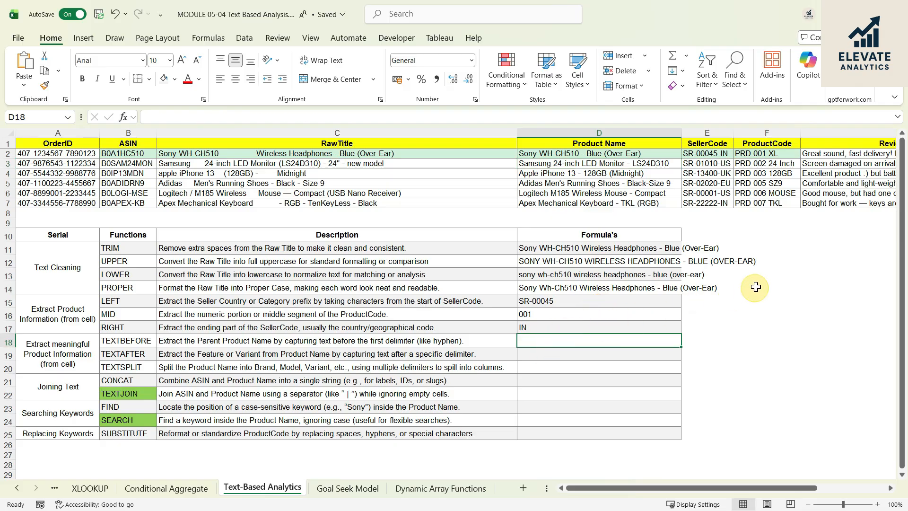
pyautogui.write('=')
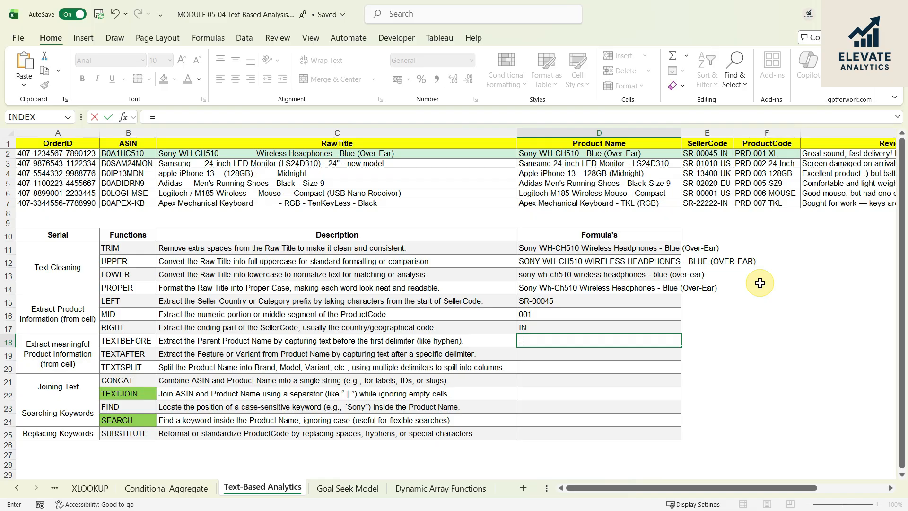
pyautogui.write('text')
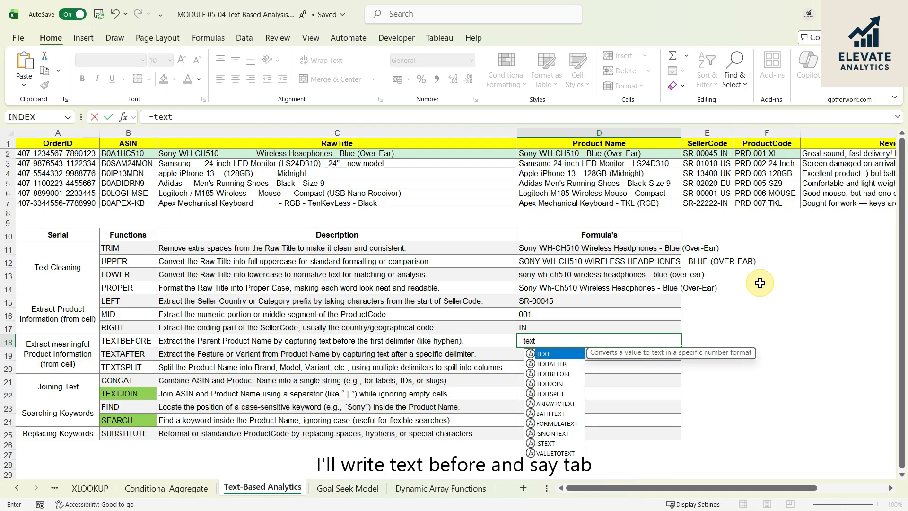
pyautogui.write('be')
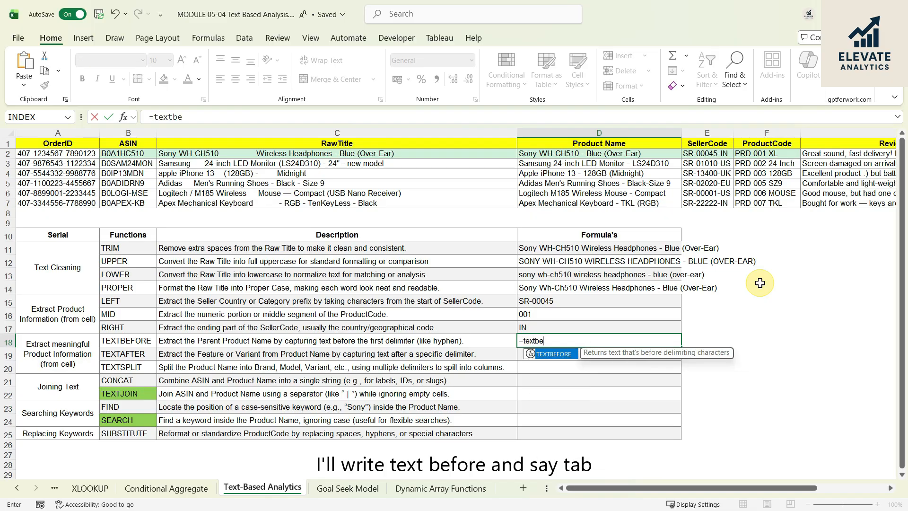
pyautogui.press('Tab')
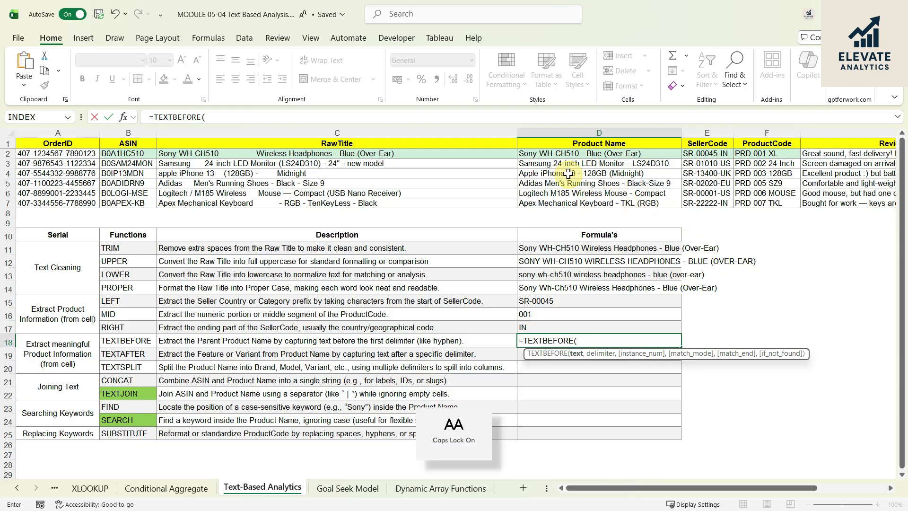
pyautogui.click(560, 153)
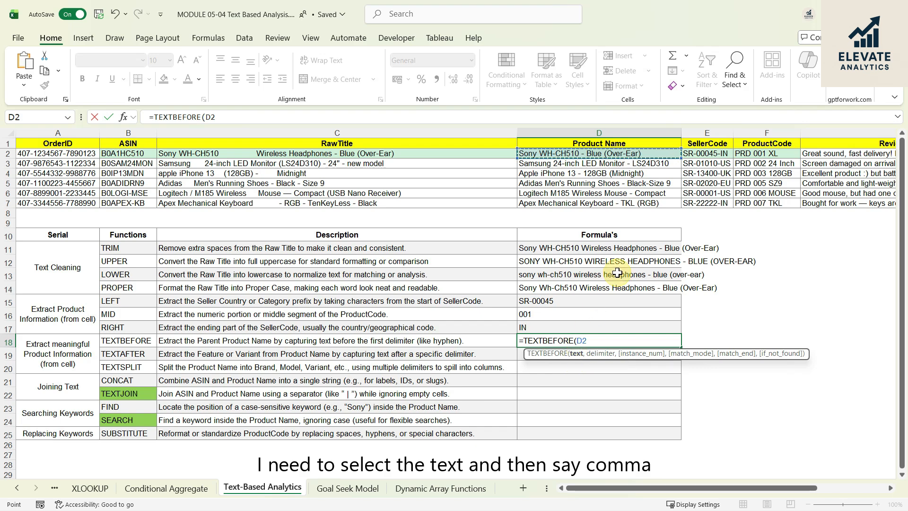
pyautogui.write(',')
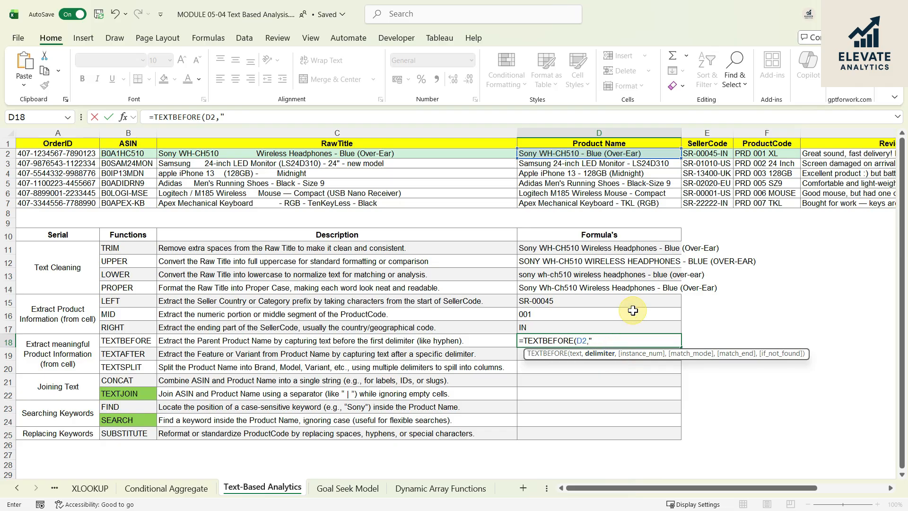
pyautogui.write('- "')
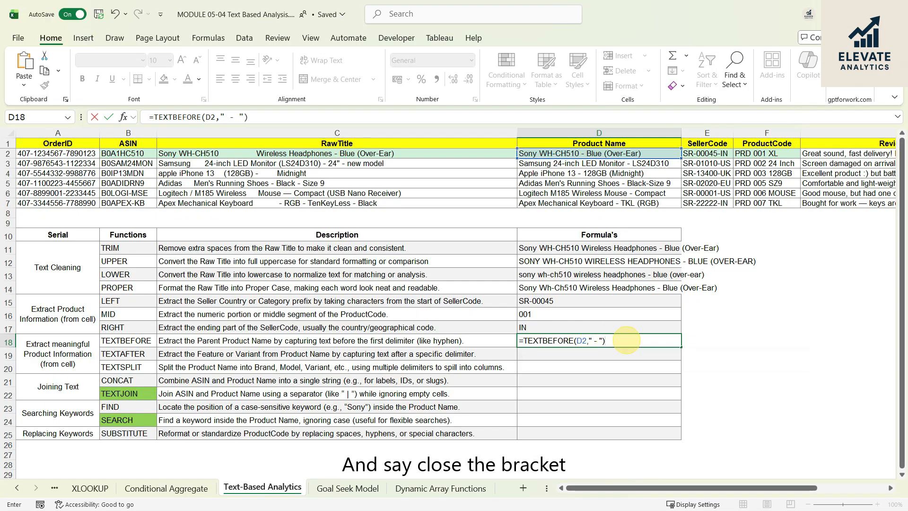
pyautogui.press('Return')
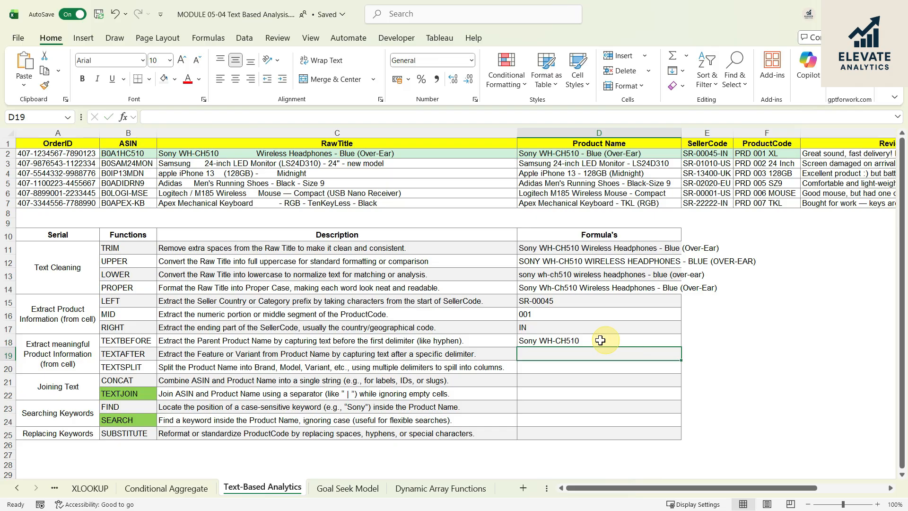
pyautogui.click(600, 340)
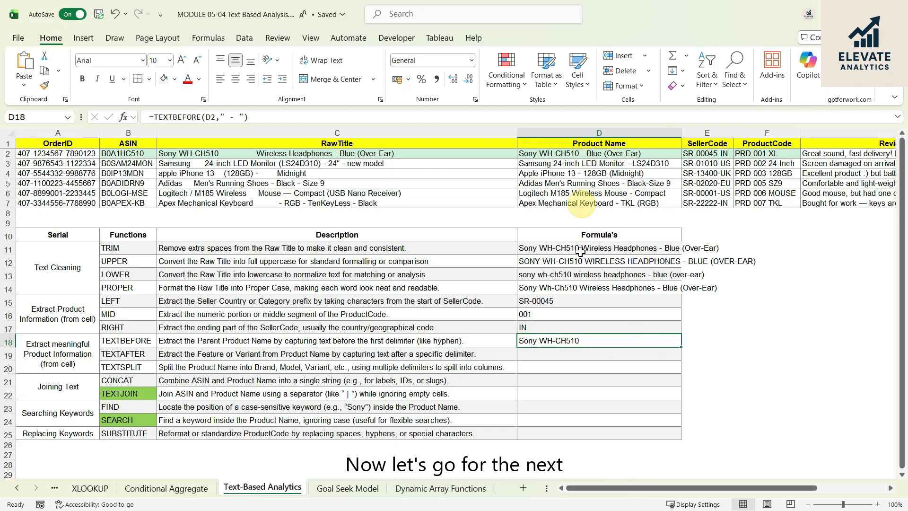
# - Enter =TEXTAFTER(D2," - ") in D19 to extract the variant text following the hyphen in the first Product Name
pyautogui.click(544, 354)
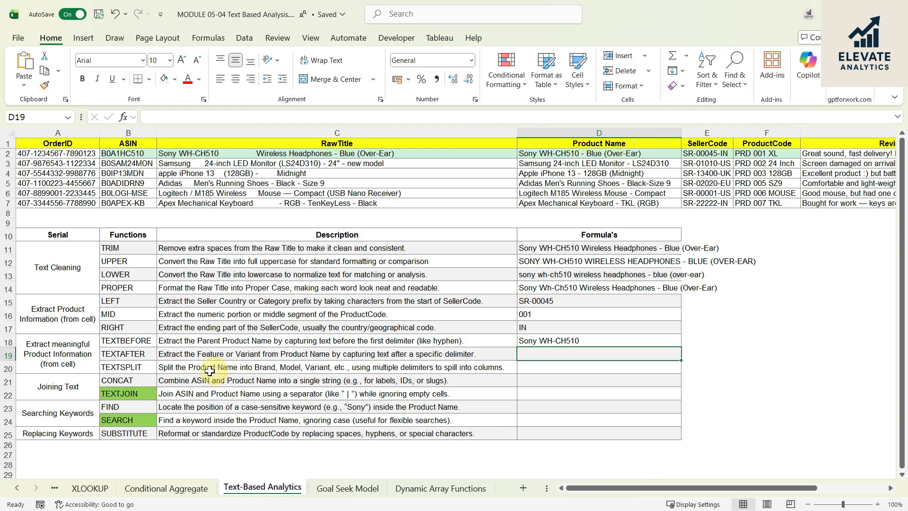
pyautogui.click(119, 355)
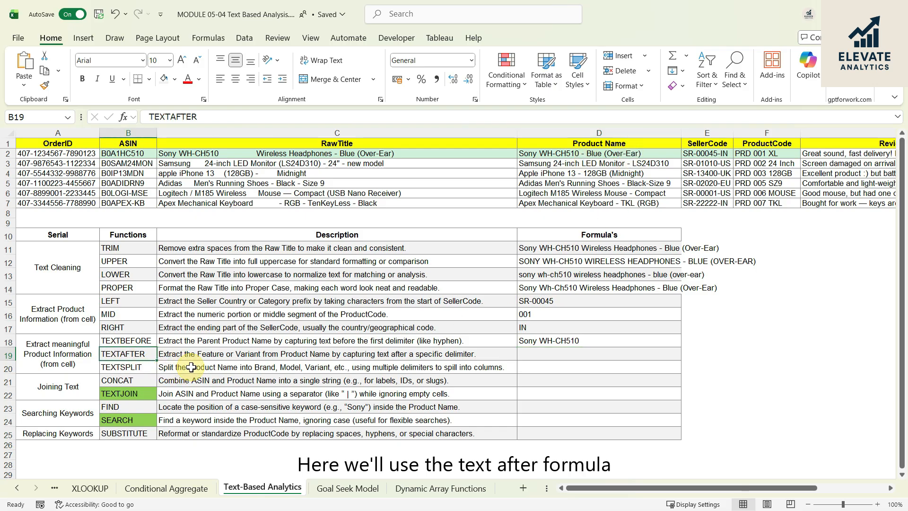
pyautogui.click(593, 355)
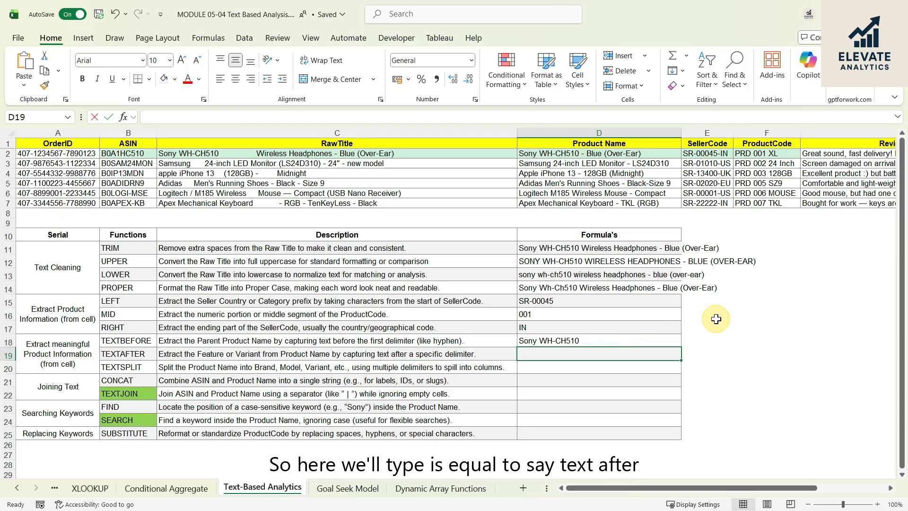
pyautogui.write('=TEXT')
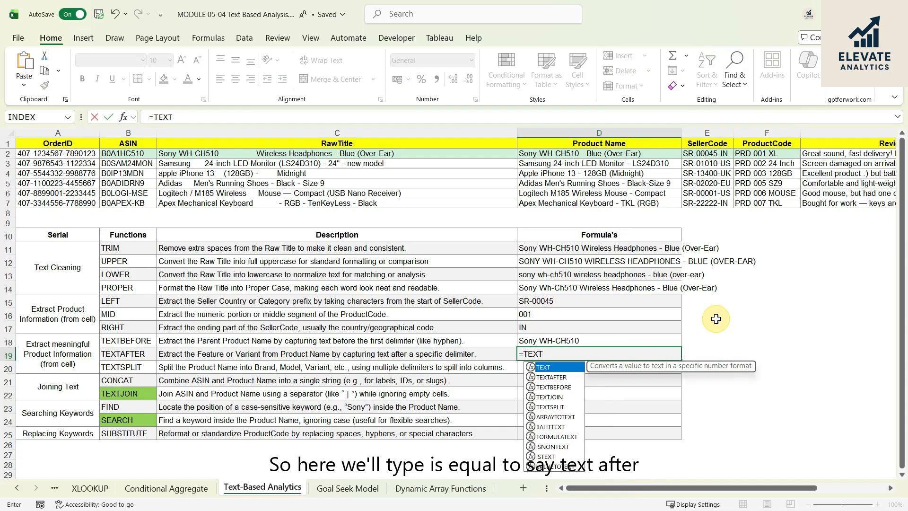
pyautogui.press('Down')
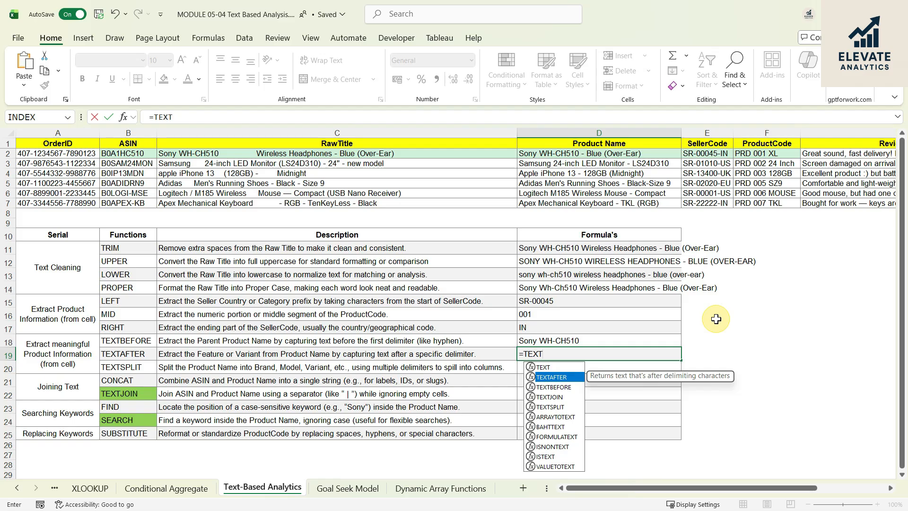
pyautogui.write('T')
pyautogui.press('Tab')
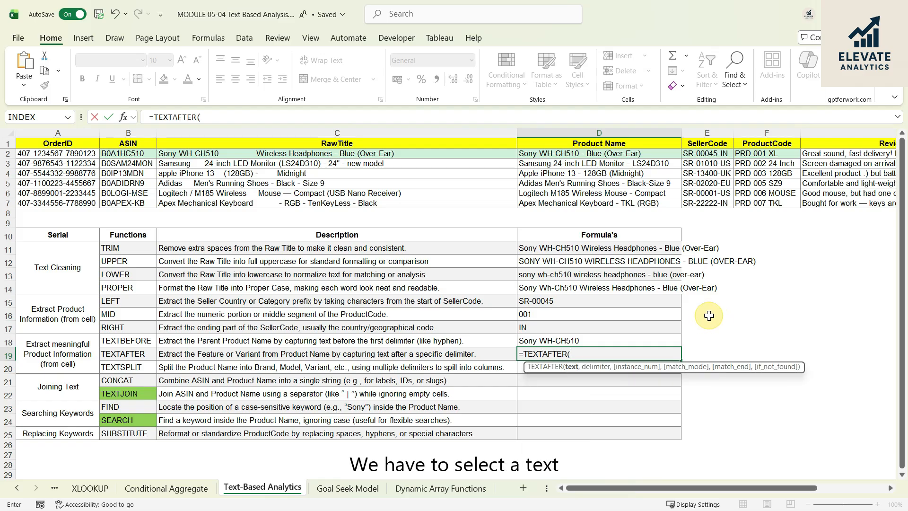
pyautogui.click(592, 156)
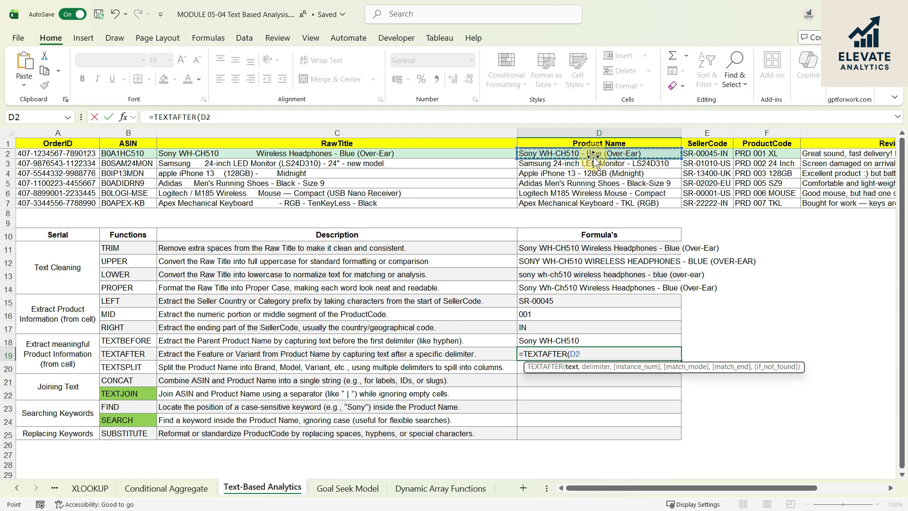
pyautogui.write(',')
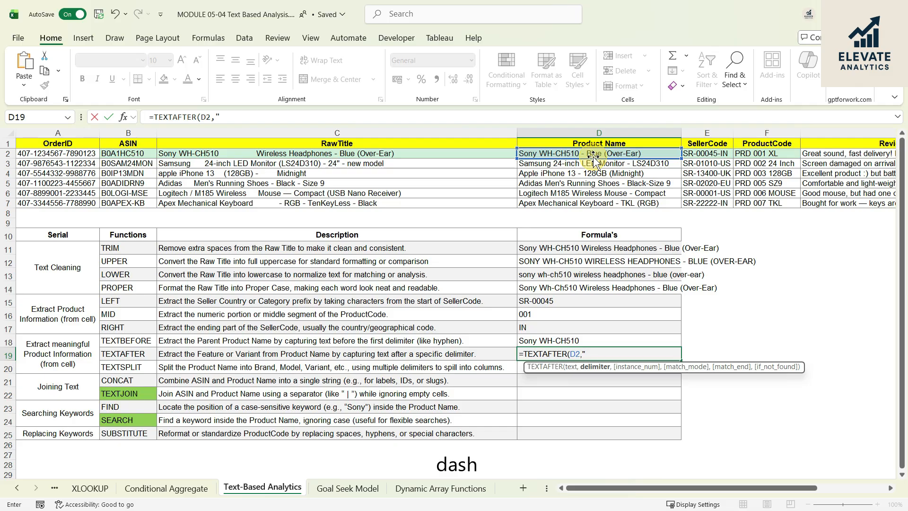
pyautogui.write('" - "')
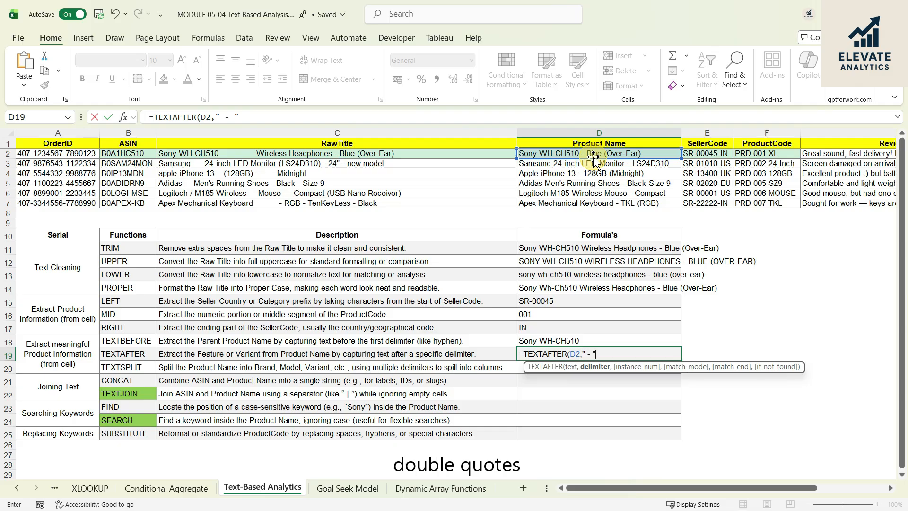
pyautogui.write(')')
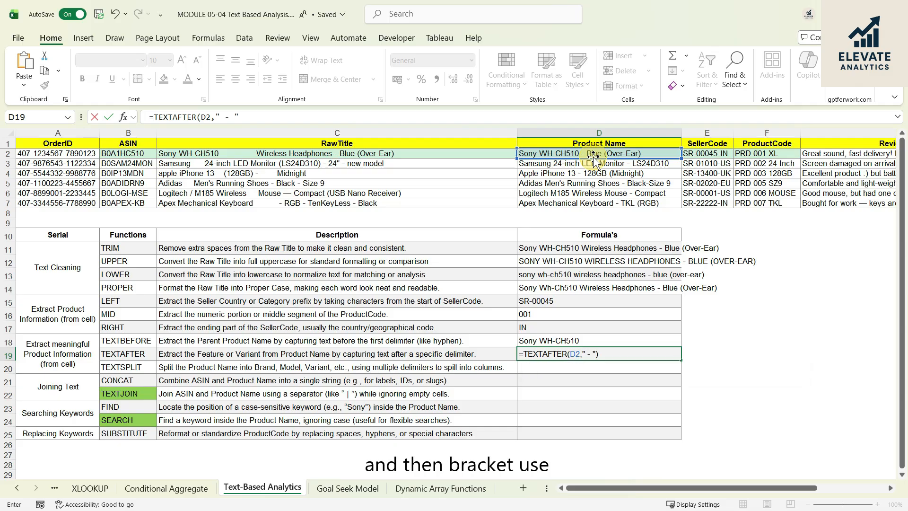
pyautogui.press('Return')
pyautogui.click(607, 356)
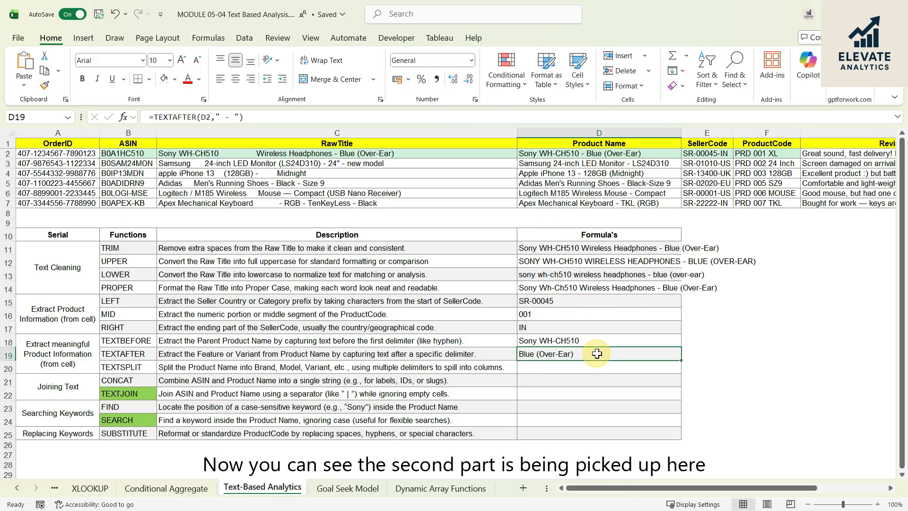
pyautogui.press('Return')
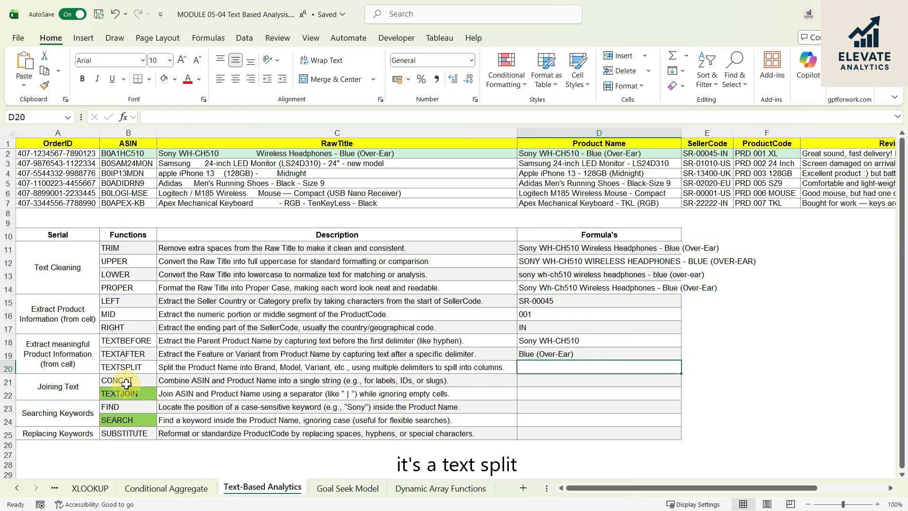
# - Enter =TEXTSPLIT(D2,"-") in D20 to split the first Product Name into columns at each hyphen, and inspect the spilled cells D20:G20
pyautogui.click(126, 367)
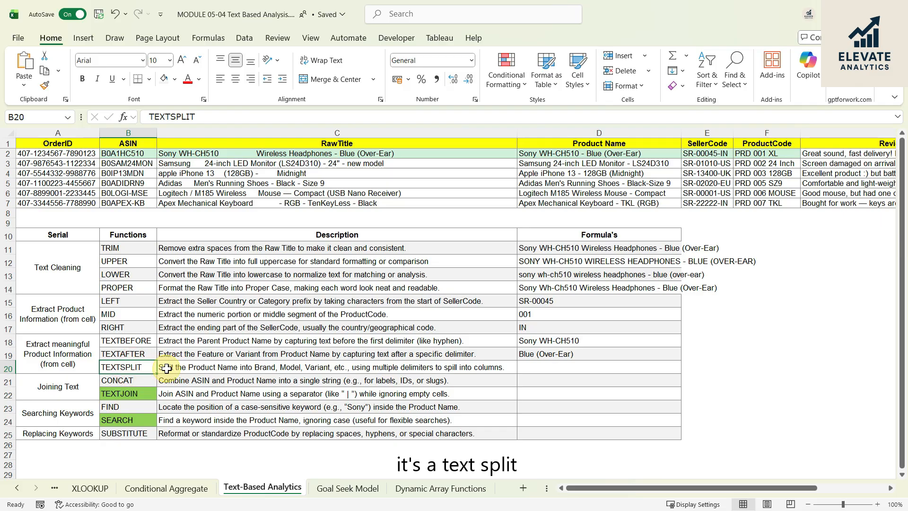
pyautogui.click(177, 367)
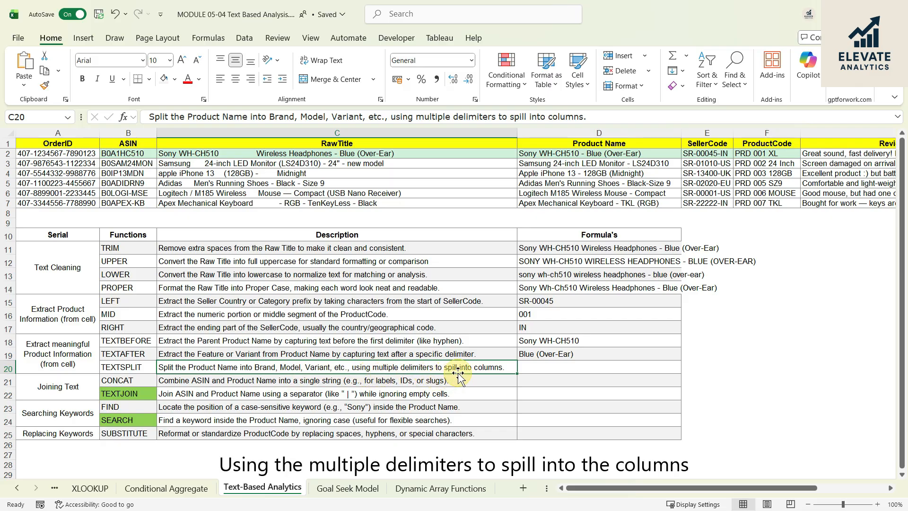
pyautogui.click(557, 370)
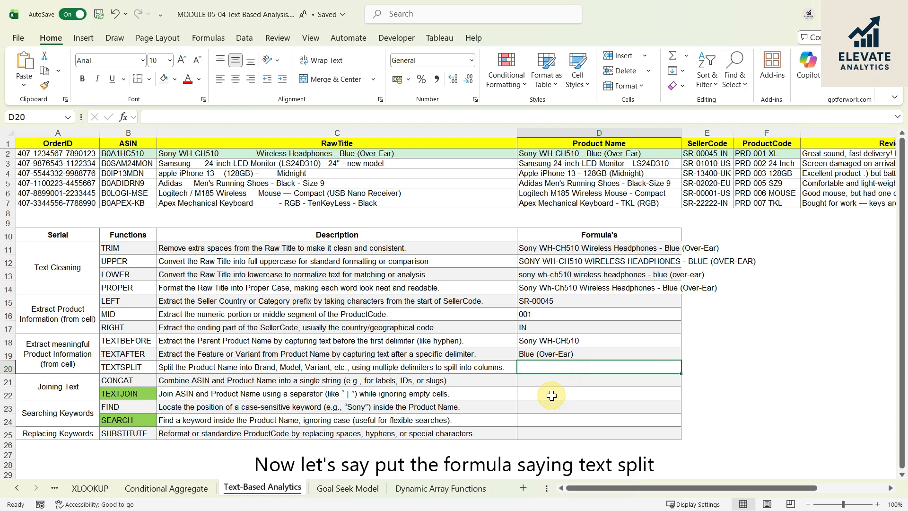
pyautogui.write('=TEXS')
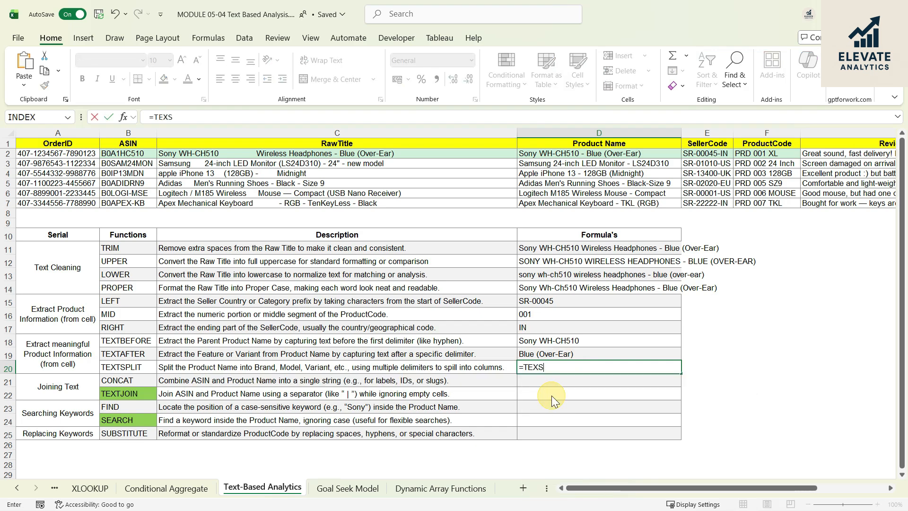
pyautogui.press('BackSpace')
pyautogui.write('TS')
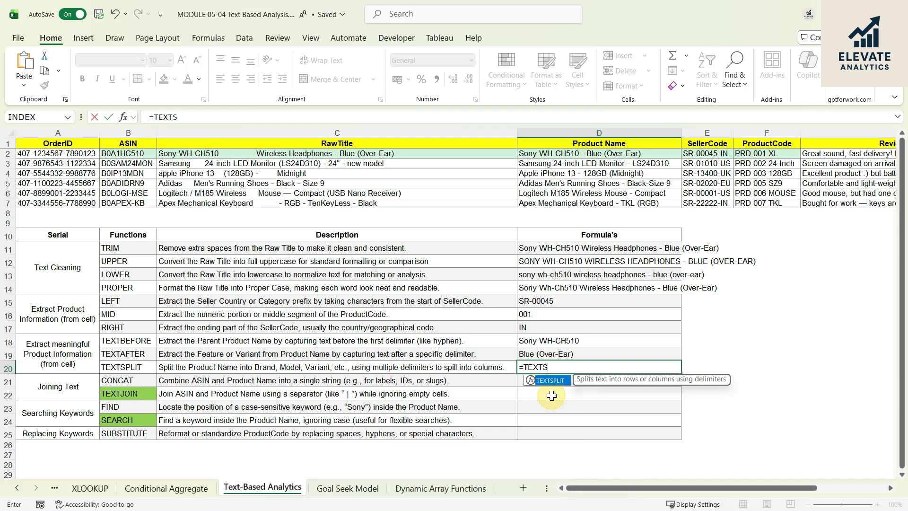
pyautogui.press('Tab')
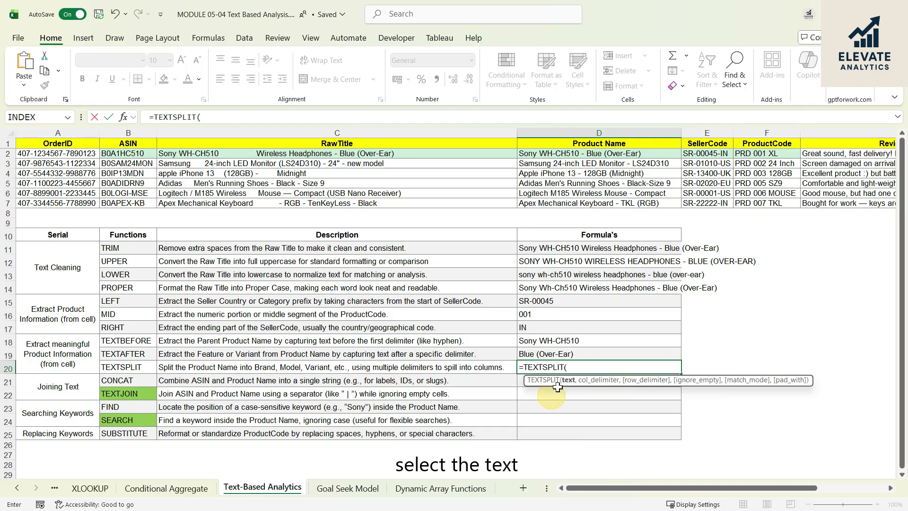
pyautogui.click(577, 153)
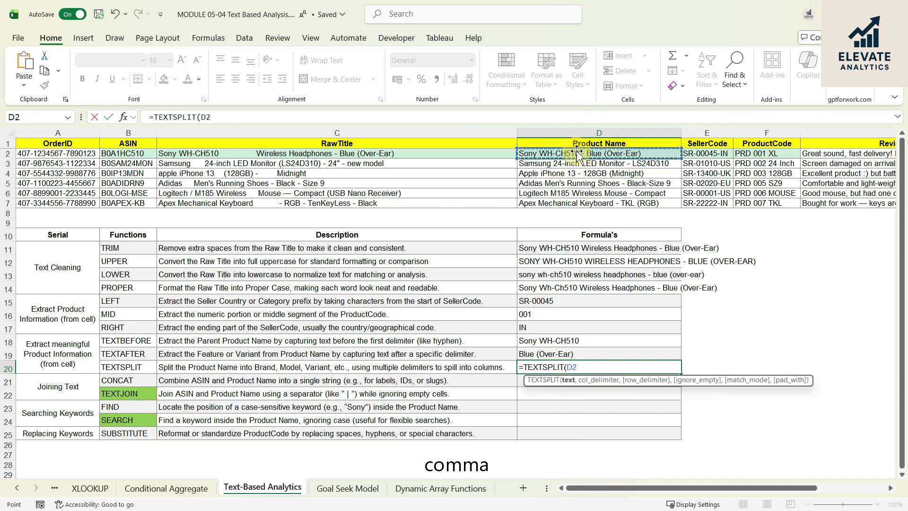
pyautogui.write(',"-')
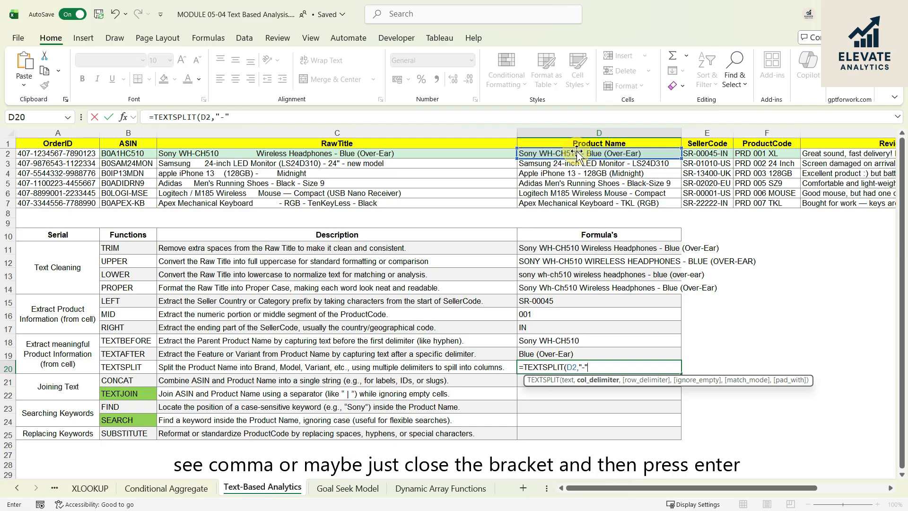
pyautogui.write(',')
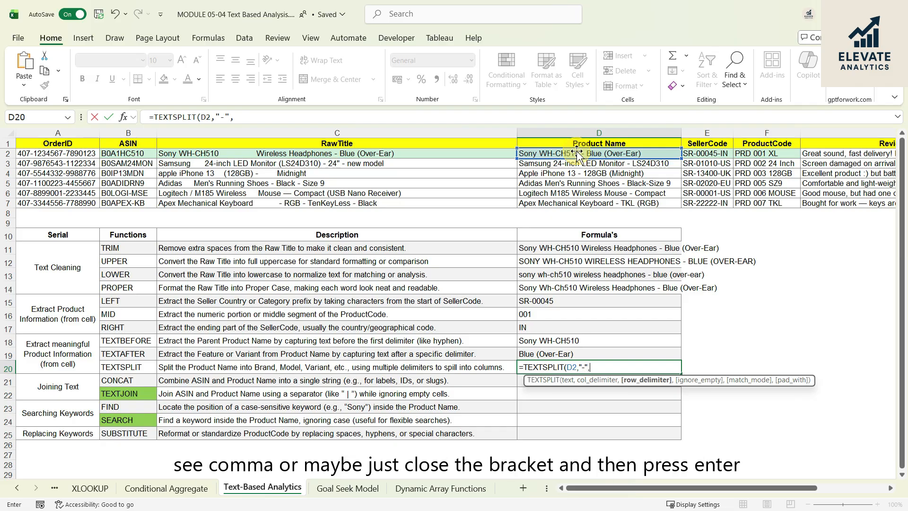
pyautogui.press('BackSpace')
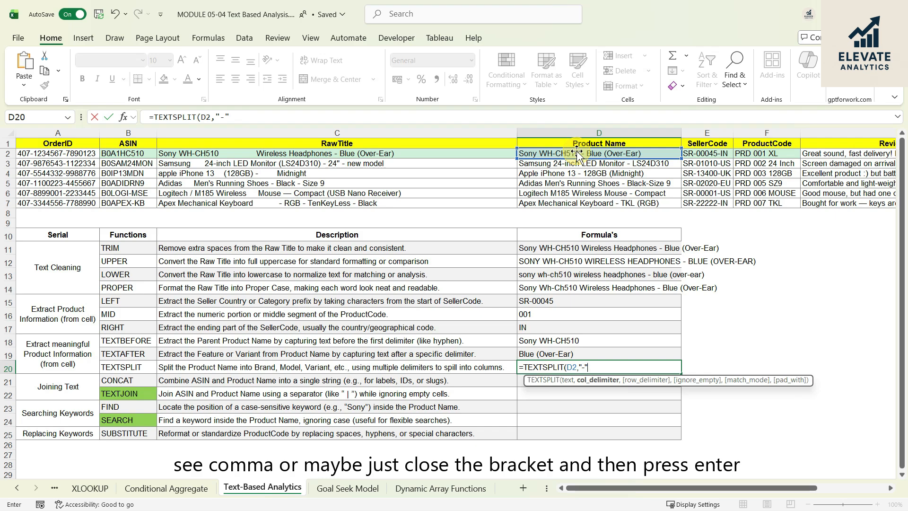
pyautogui.write(')')
pyautogui.press('Return')
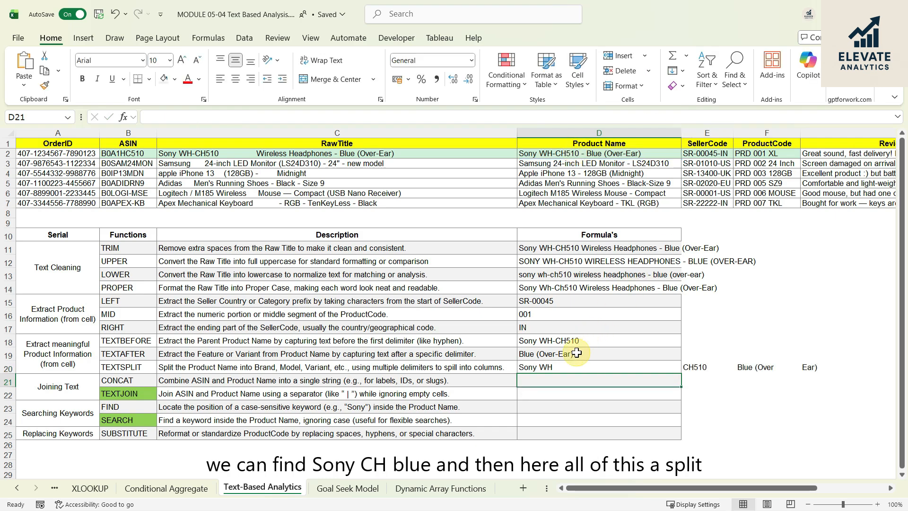
pyautogui.click(567, 365)
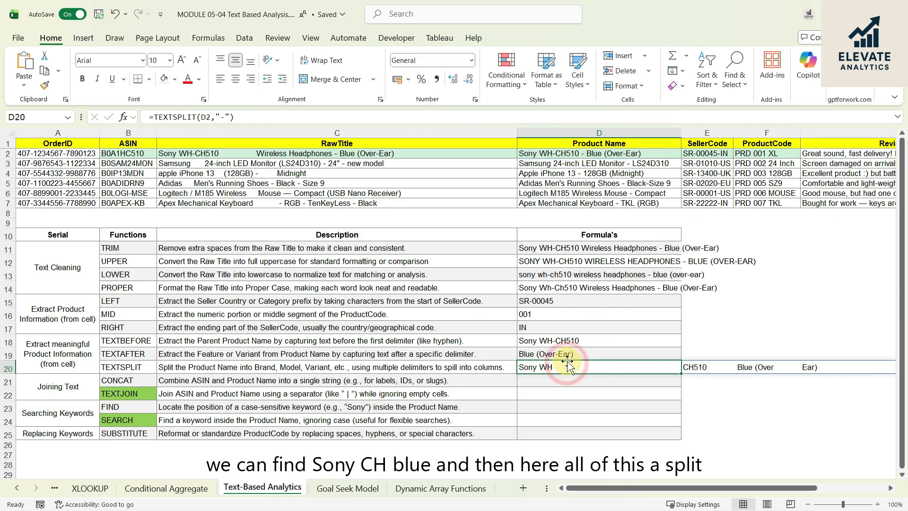
pyautogui.click(701, 368)
pyautogui.click(753, 368)
pyautogui.click(813, 368)
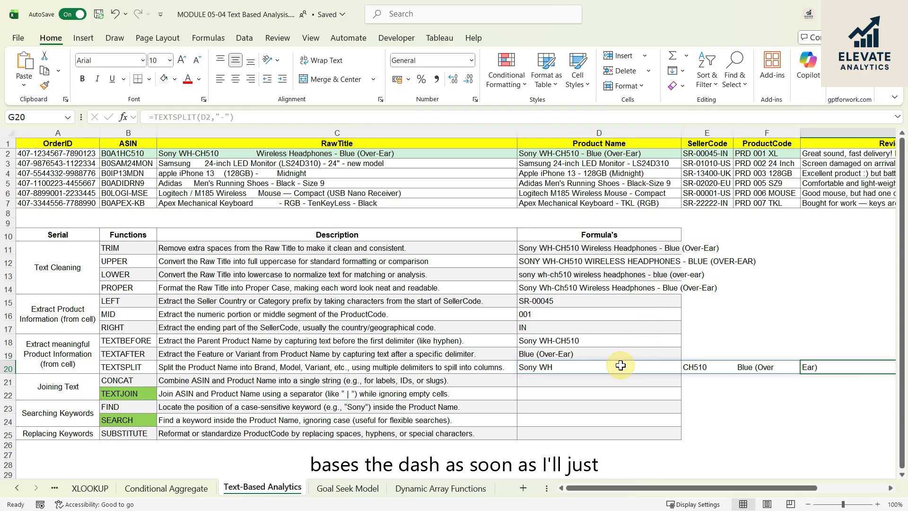
# - Inspect the spilled TEXTSPLIT cells in row 20, and copy the formula from D20 down through D22
pyautogui.click(694, 367)
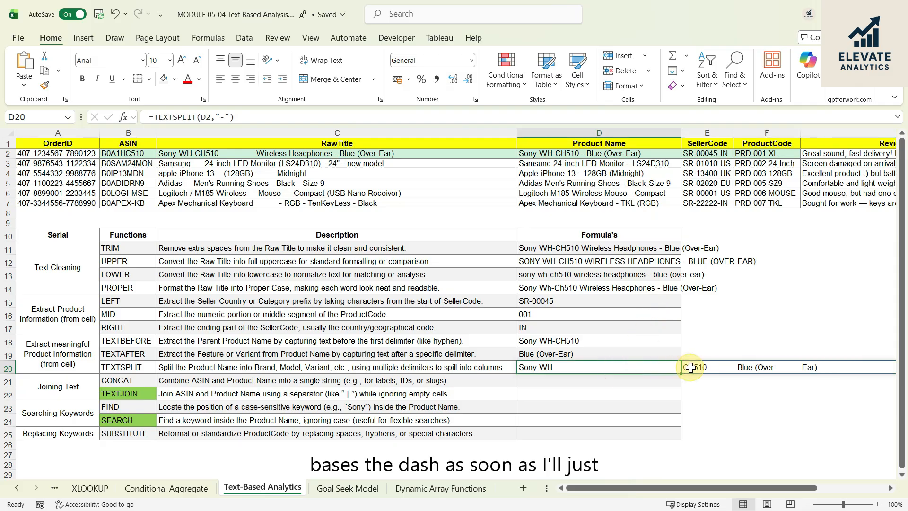
pyautogui.click(810, 367)
pyautogui.click(546, 367)
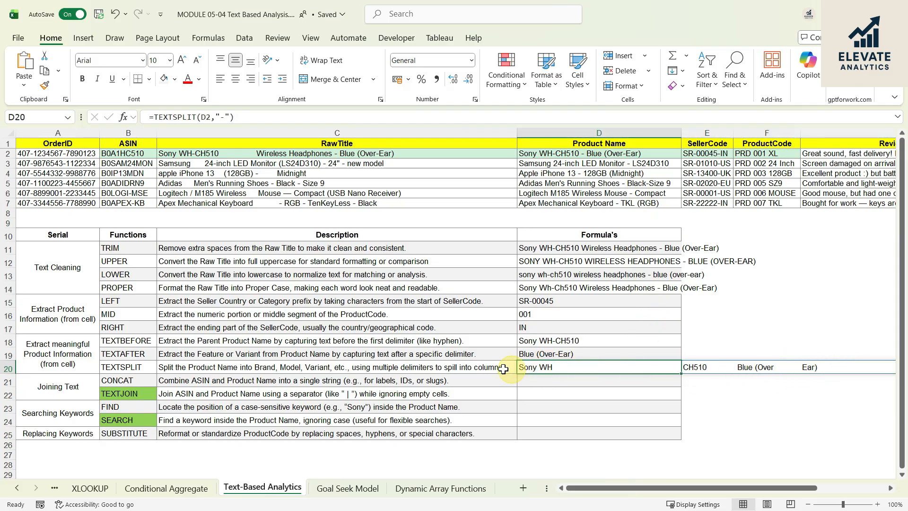
pyautogui.moveTo(682, 373); pyautogui.dragTo(673, 395)
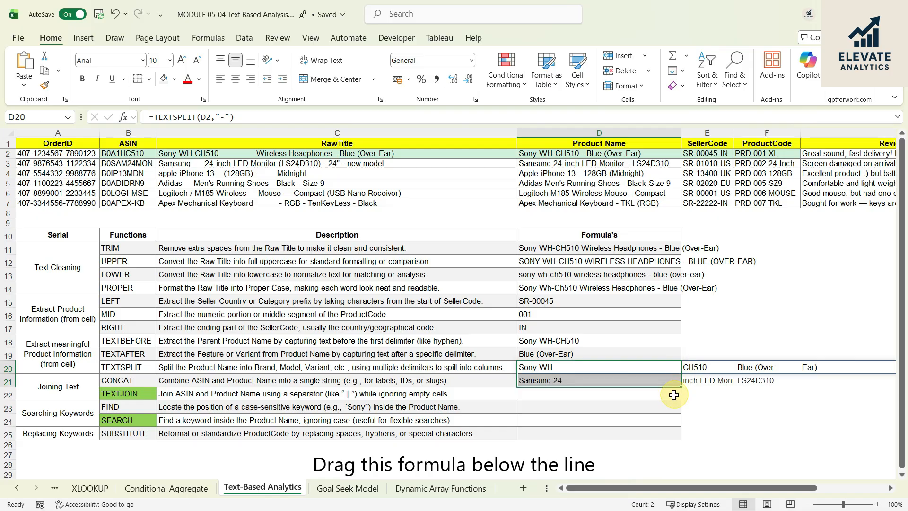
pyautogui.click(707, 381)
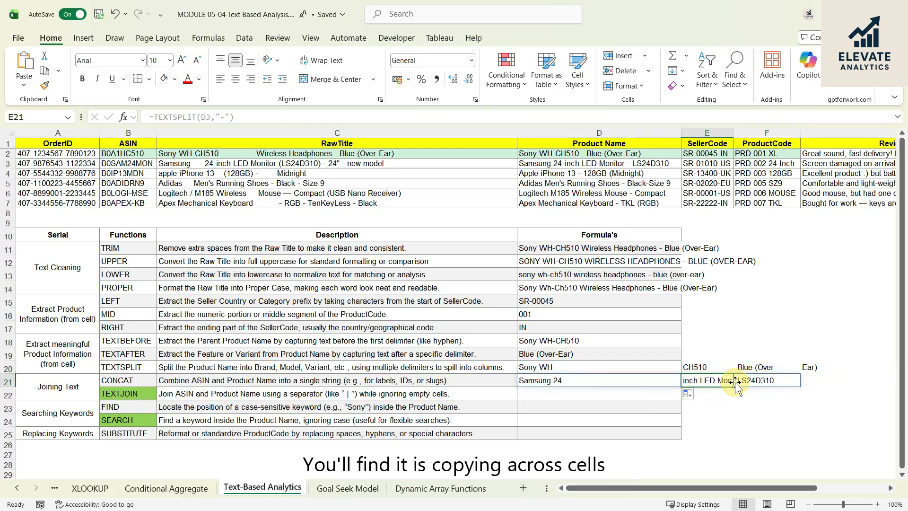
pyautogui.click(633, 383)
pyautogui.moveTo(672, 386); pyautogui.dragTo(617, 397)
# - Examine the copied TEXTSPLIT formula and its spilled pieces in row 22 against the Product Name in D4
pyautogui.click(613, 397)
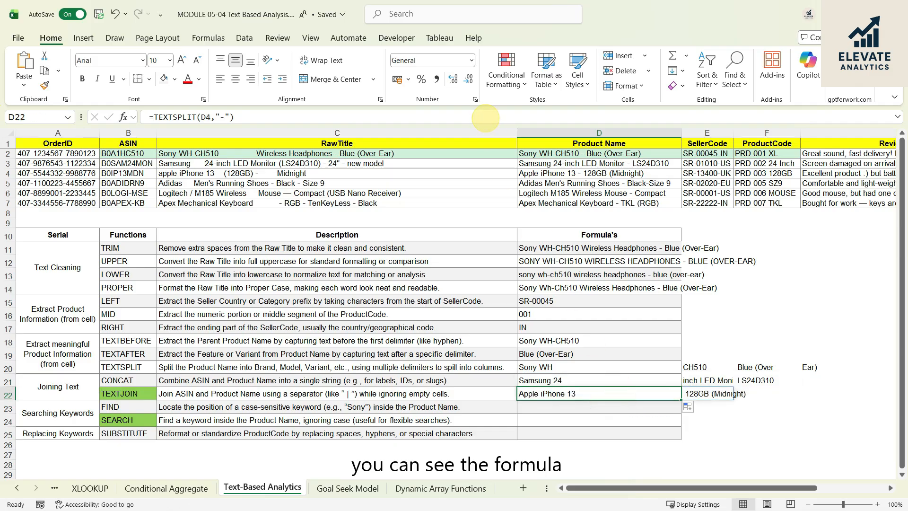
pyautogui.doubleClick(613, 397)
pyautogui.press('Escape')
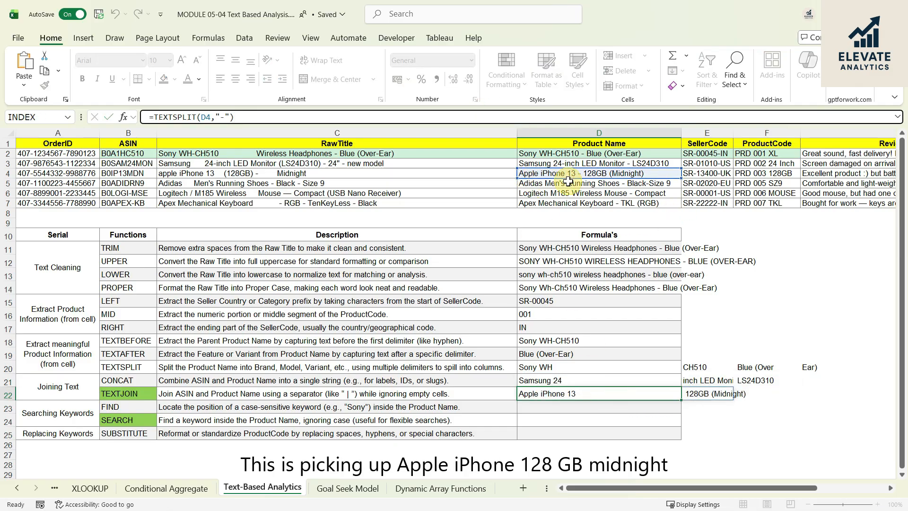
pyautogui.click(724, 392)
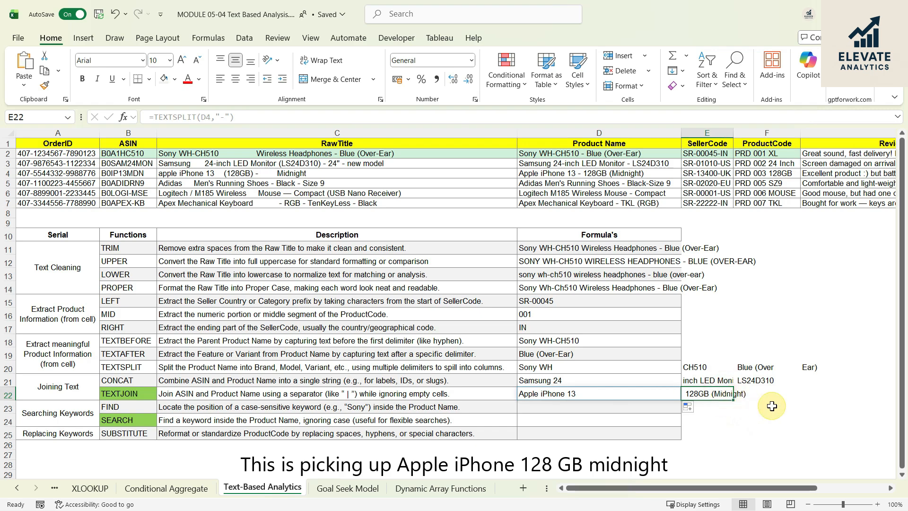
pyautogui.click(659, 174)
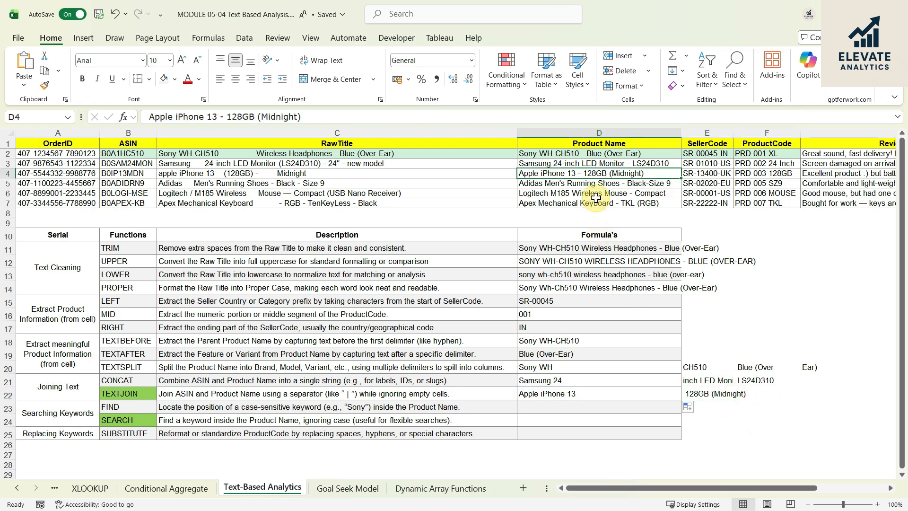
pyautogui.moveTo(577, 382); pyautogui.dragTo(719, 395)
pyautogui.click(655, 419)
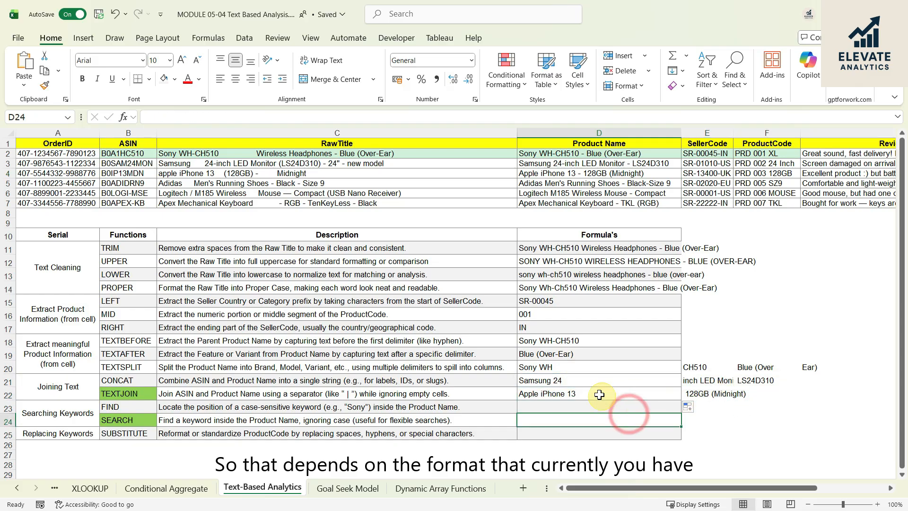
# - Clear the copied TEXTSPLIT formulas from D21:D22
pyautogui.moveTo(585, 382); pyautogui.dragTo(585, 393)
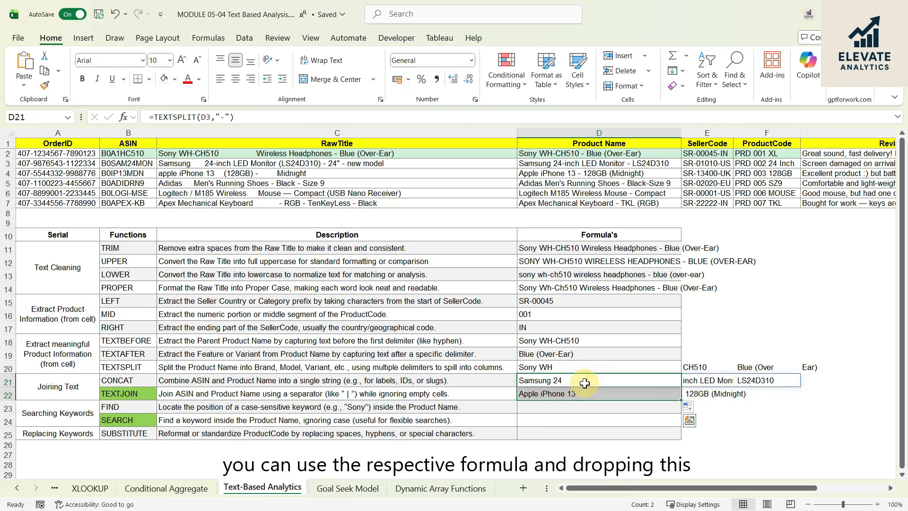
pyautogui.press('Delete')
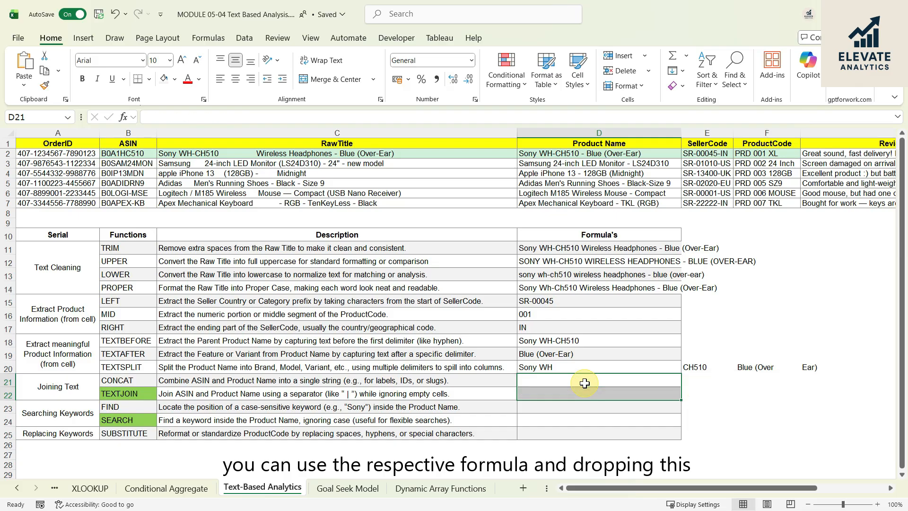
# - Read the Joining Text section's CONCAT description and locate the first ASIN in B2 and Product Name in D2
pyautogui.click(578, 362)
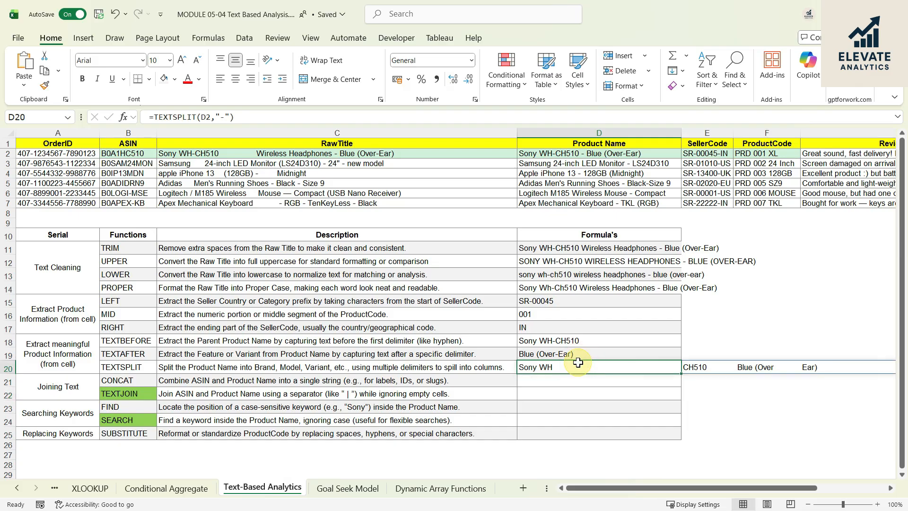
pyautogui.click(542, 381)
pyautogui.click(69, 395)
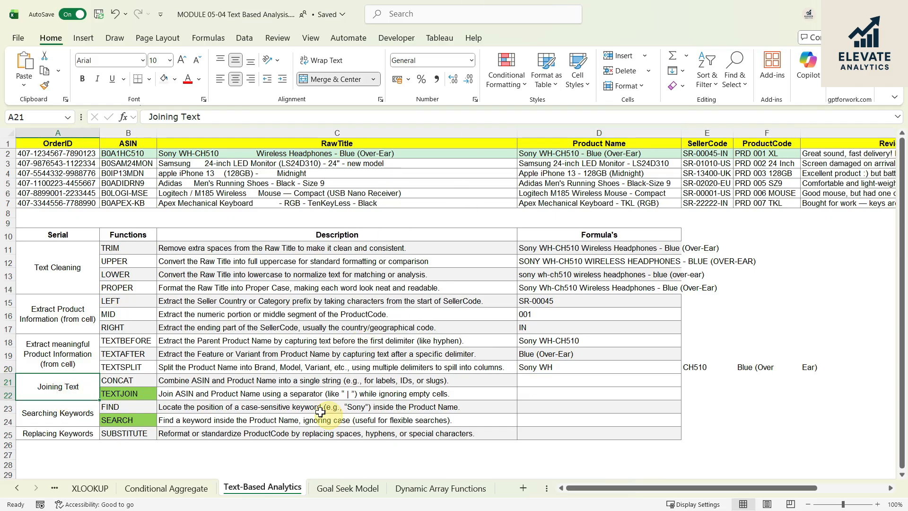
pyautogui.click(180, 377)
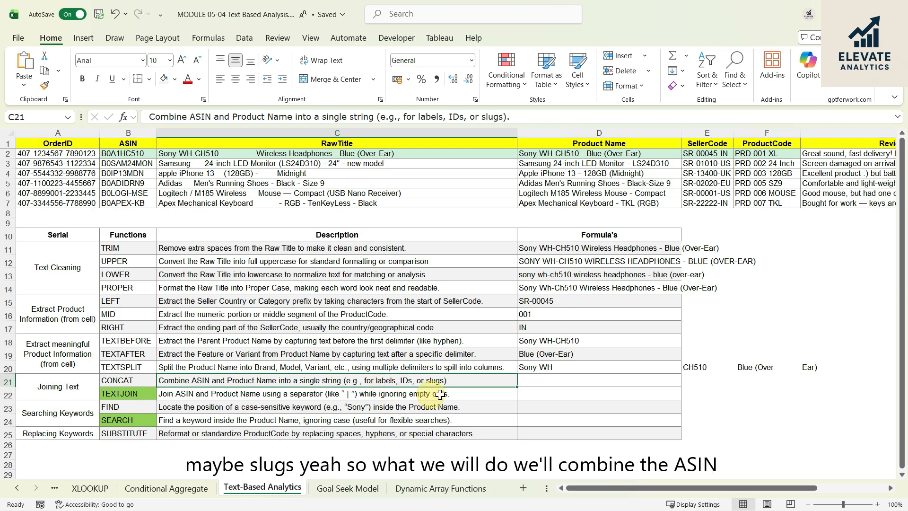
pyautogui.click(546, 382)
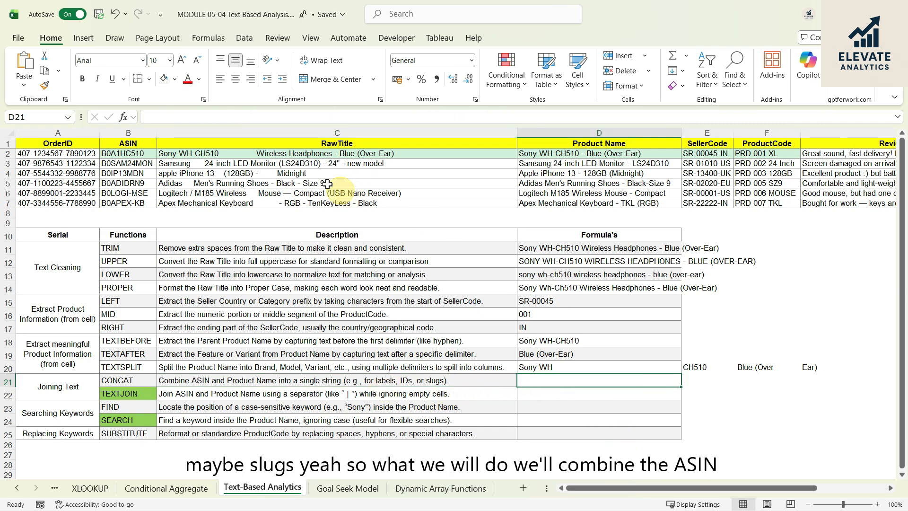
pyautogui.click(127, 154)
pyautogui.click(620, 152)
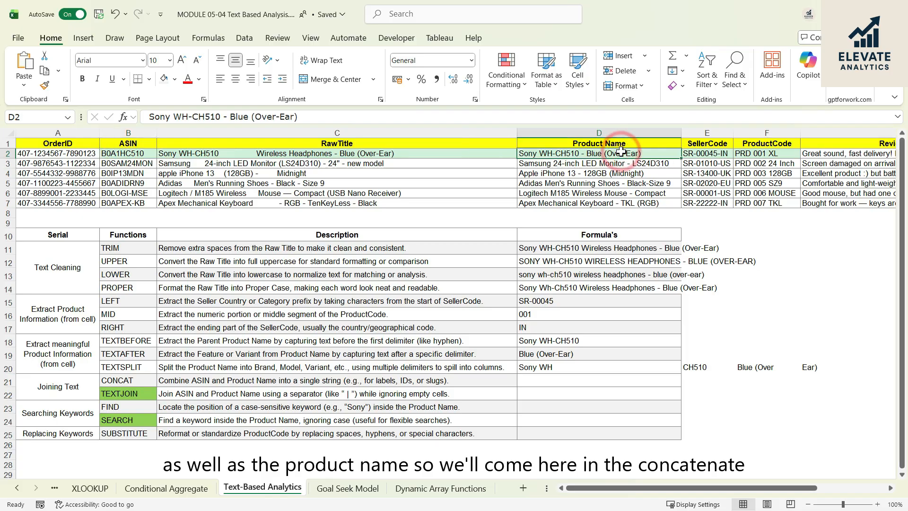
# - Enter =CONCAT(B2,D2) in D21 to join the first ASIN and Product Name into a single string
pyautogui.click(536, 382)
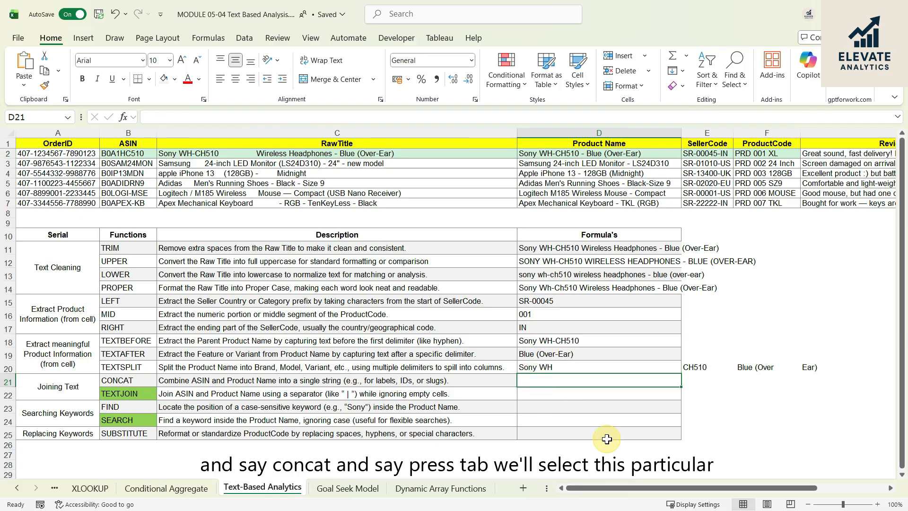
pyautogui.write('=CAON')
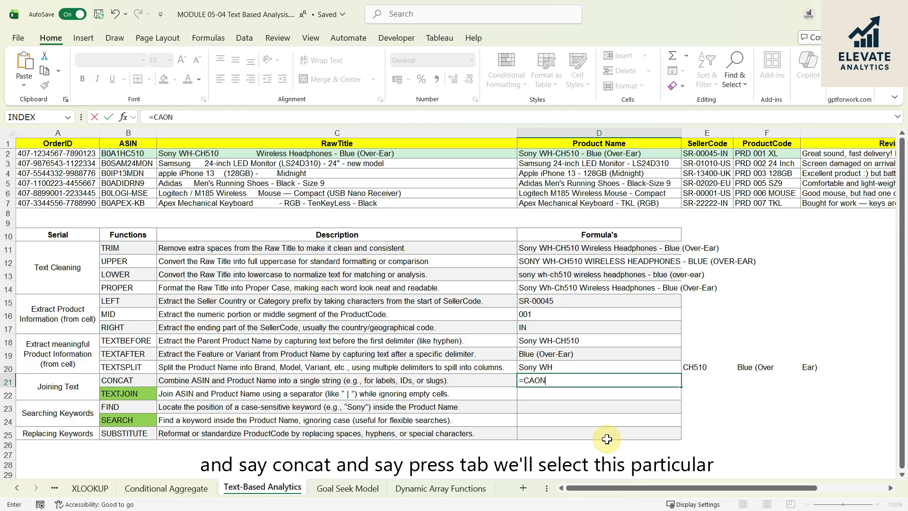
pyautogui.press('BackSpace')
pyautogui.press('BackSpace')
pyautogui.write('ONC')
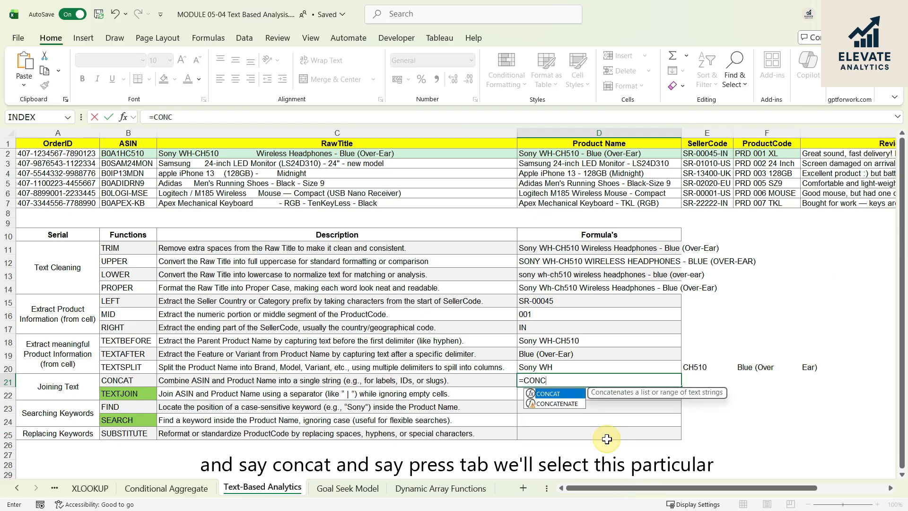
pyautogui.press('Tab')
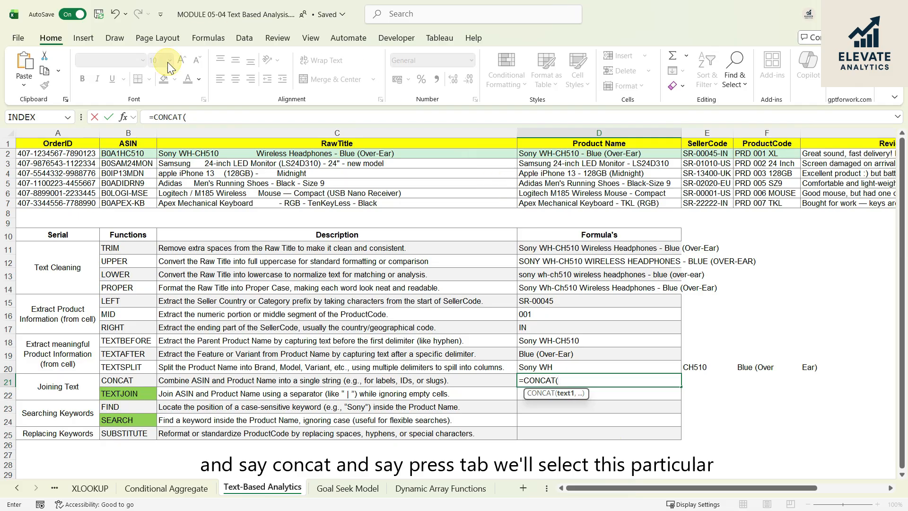
pyautogui.click(128, 155)
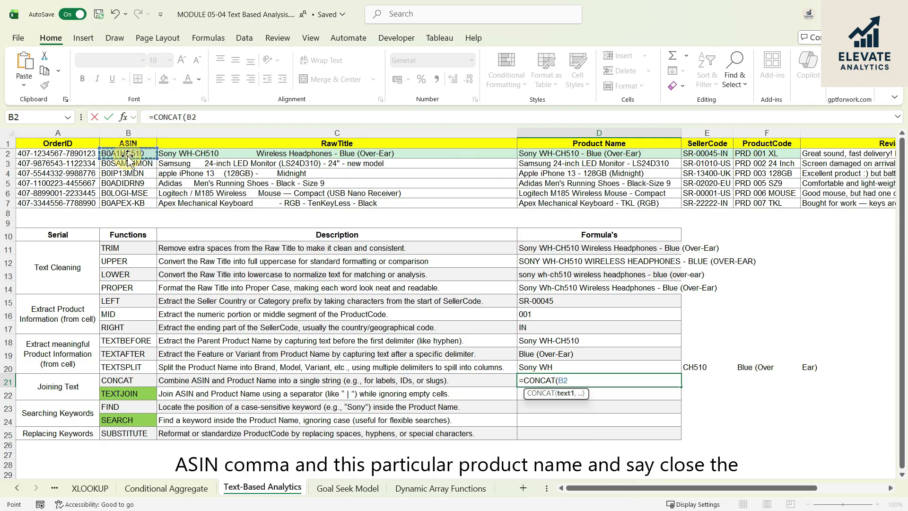
pyautogui.write(',')
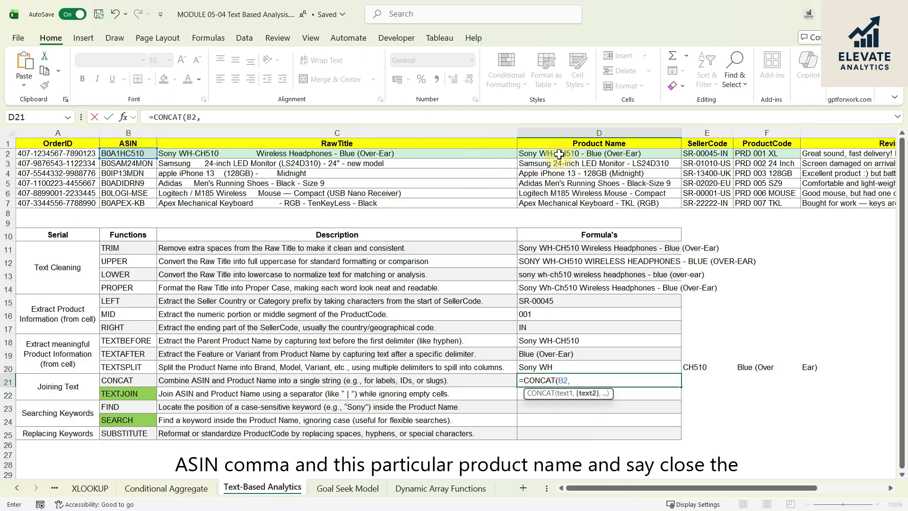
pyautogui.click(559, 154)
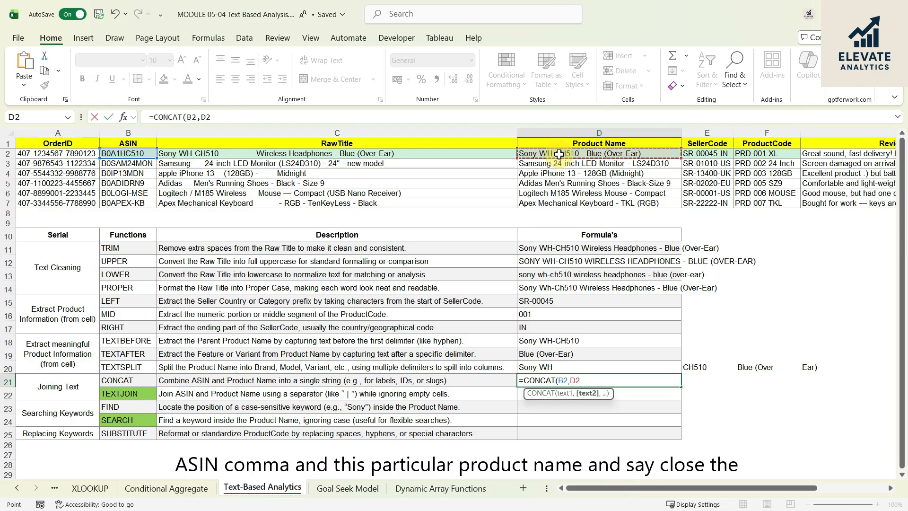
pyautogui.write(')')
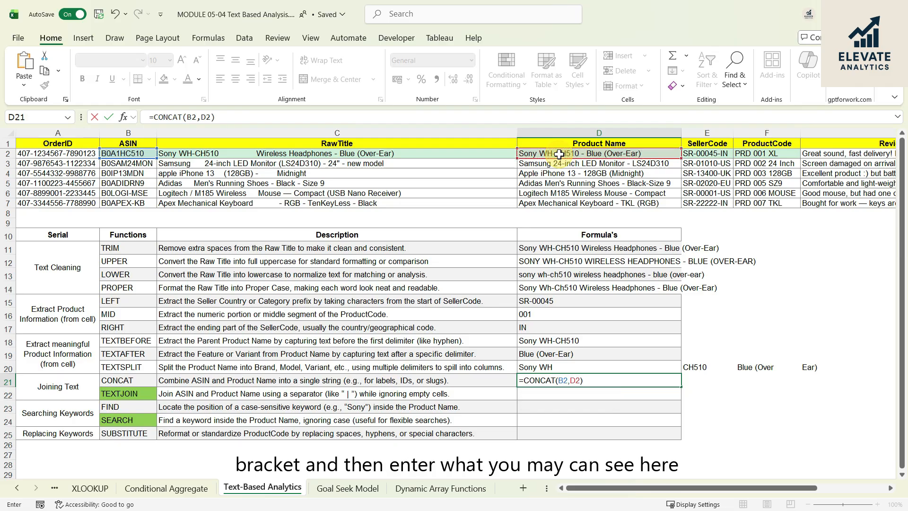
pyautogui.press('Return')
pyautogui.click(591, 378)
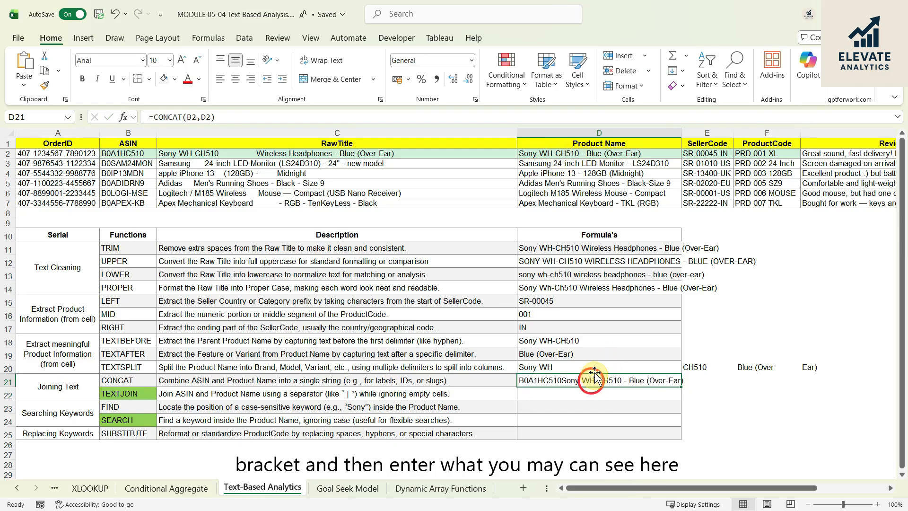
# - Add a " | " separator to the D21 formula so it reads =CONCAT(B2," | ",D2)
pyautogui.click(136, 155)
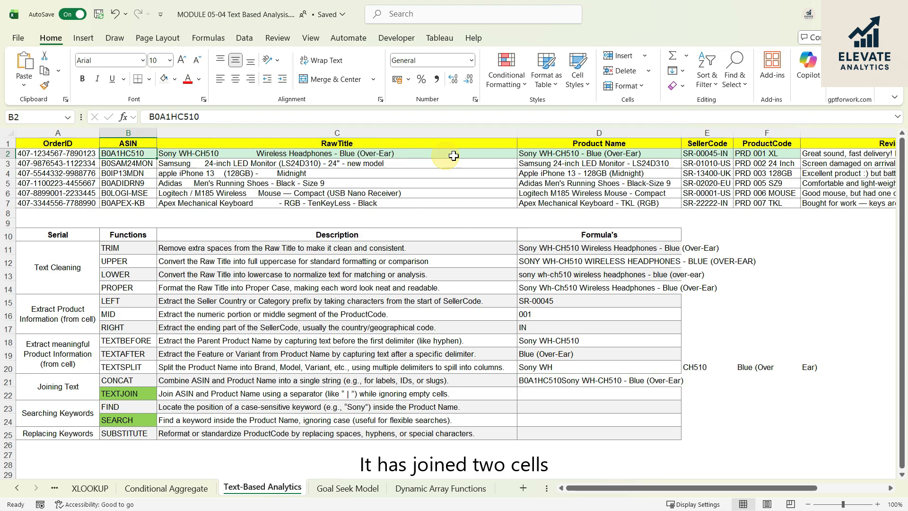
pyautogui.click(584, 154)
pyautogui.click(581, 380)
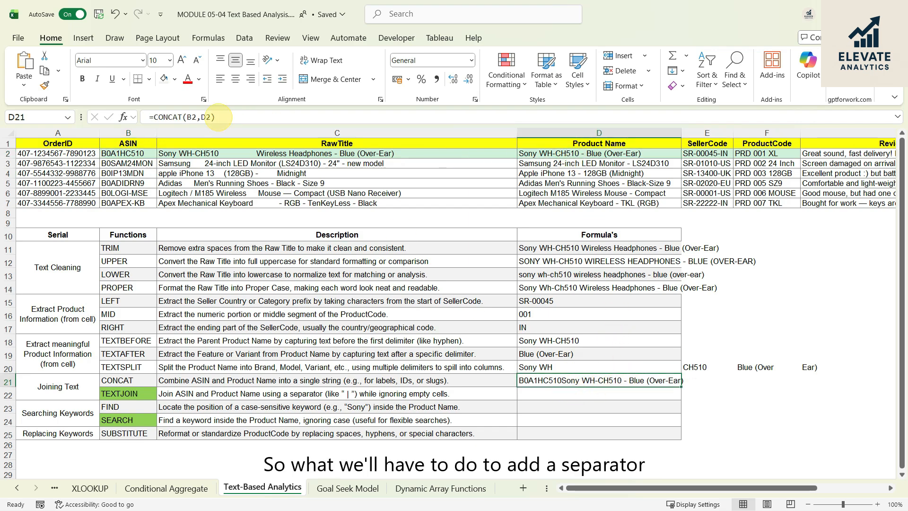
pyautogui.click(198, 117)
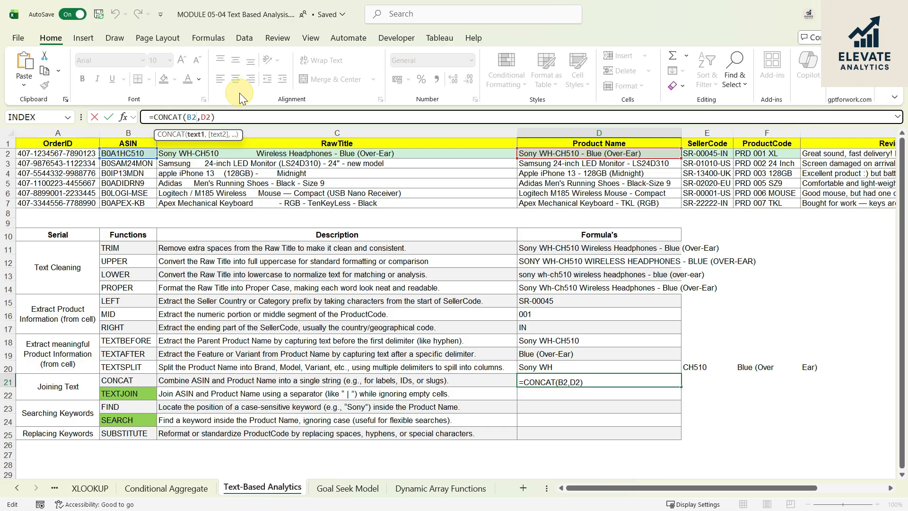
pyautogui.write(',')
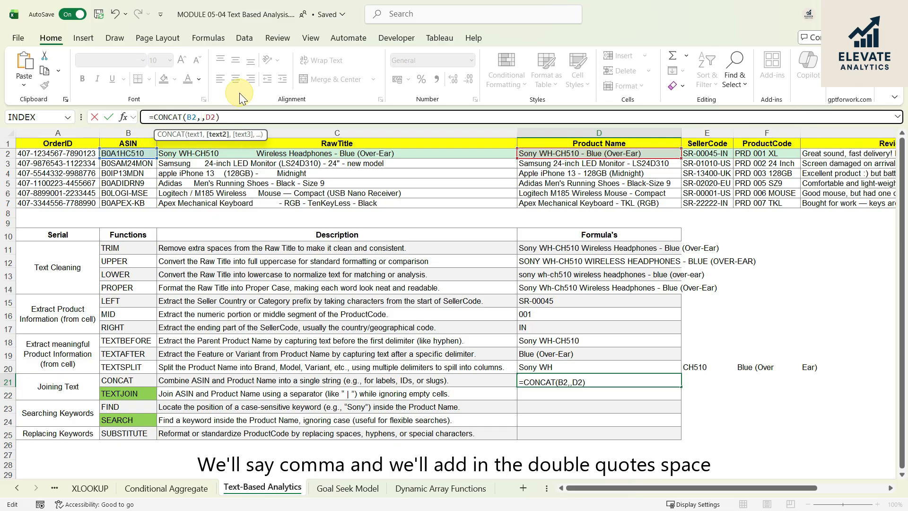
pyautogui.write('"')
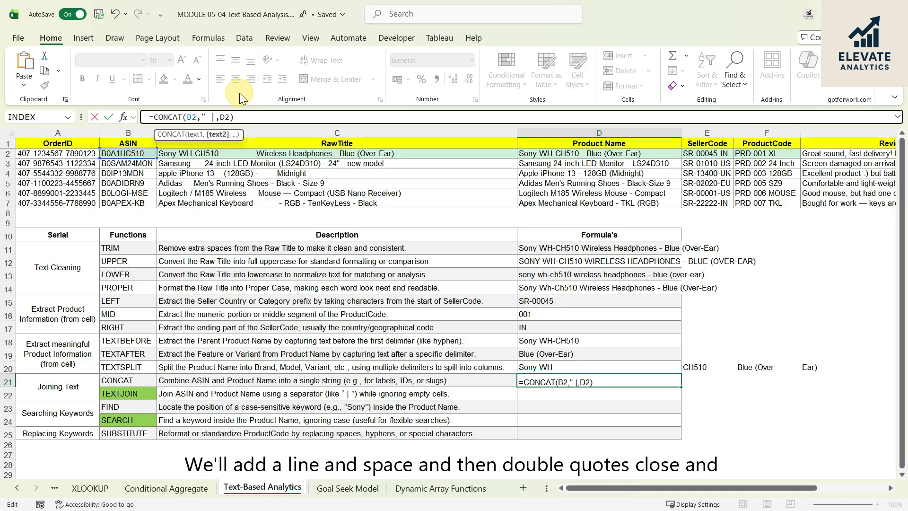
pyautogui.write(' | "')
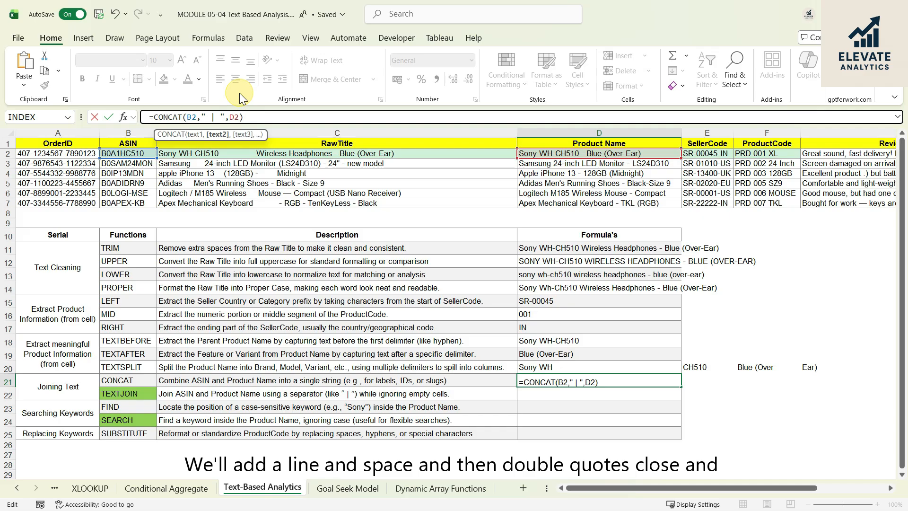
pyautogui.press('Return')
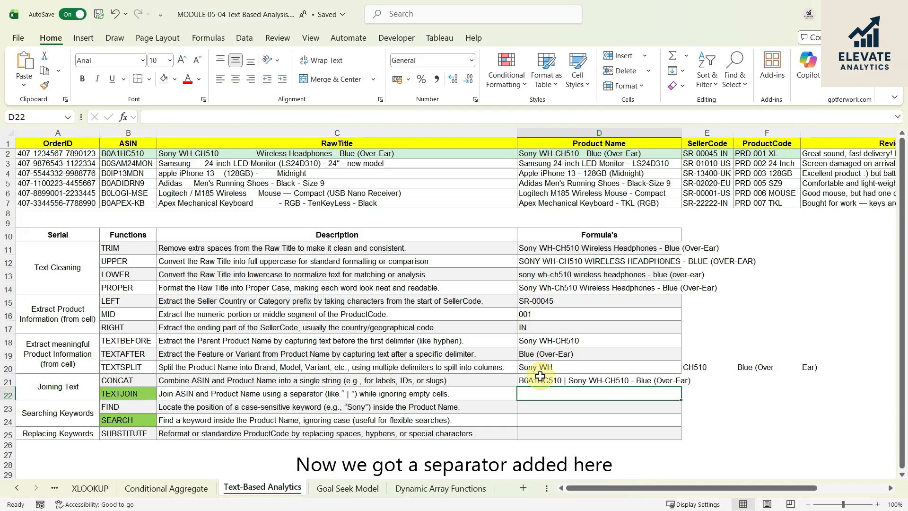
pyautogui.click(527, 383)
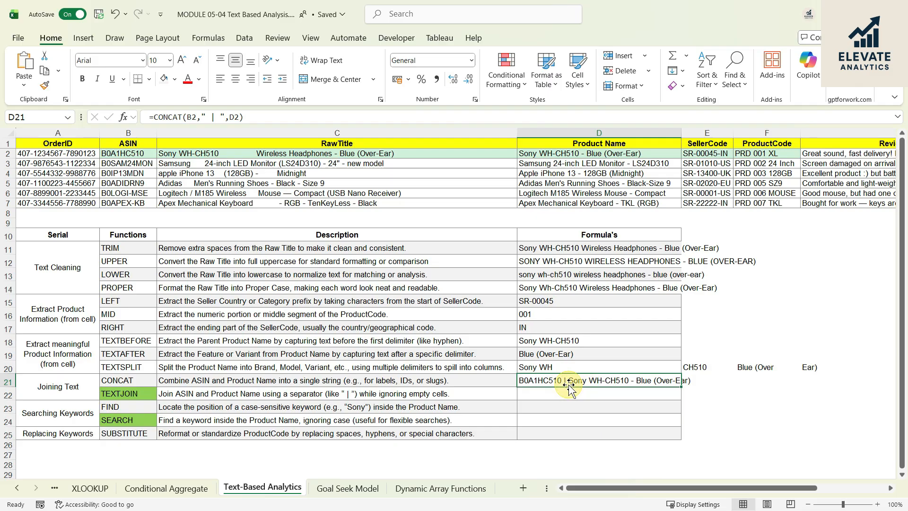
# - Start a TEXTJOIN formula in D22 with " | " as the delimiter and TRUE to ignore empty cells
pyautogui.click(544, 391)
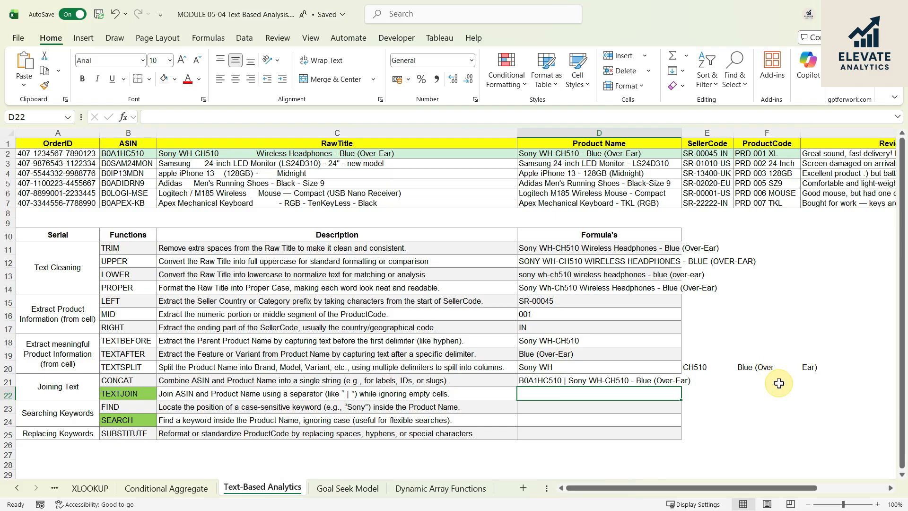
pyautogui.write('=')
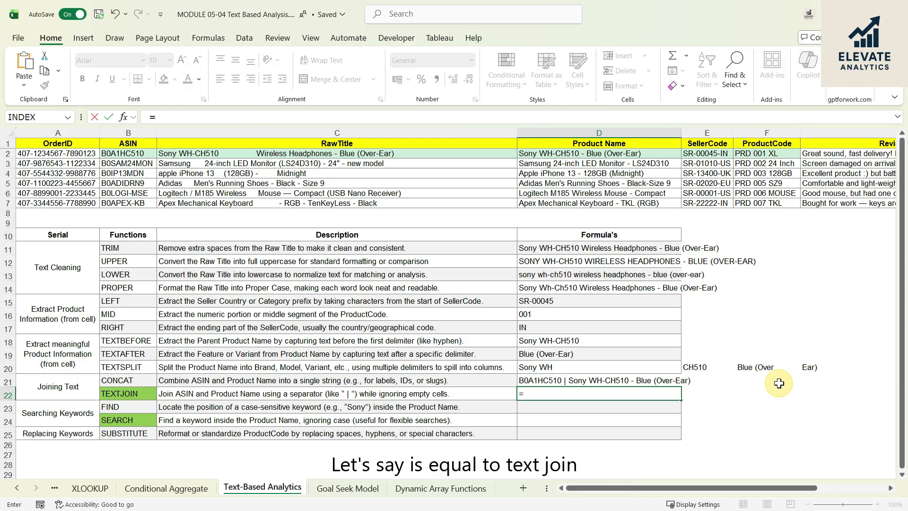
pyautogui.write('TEXT')
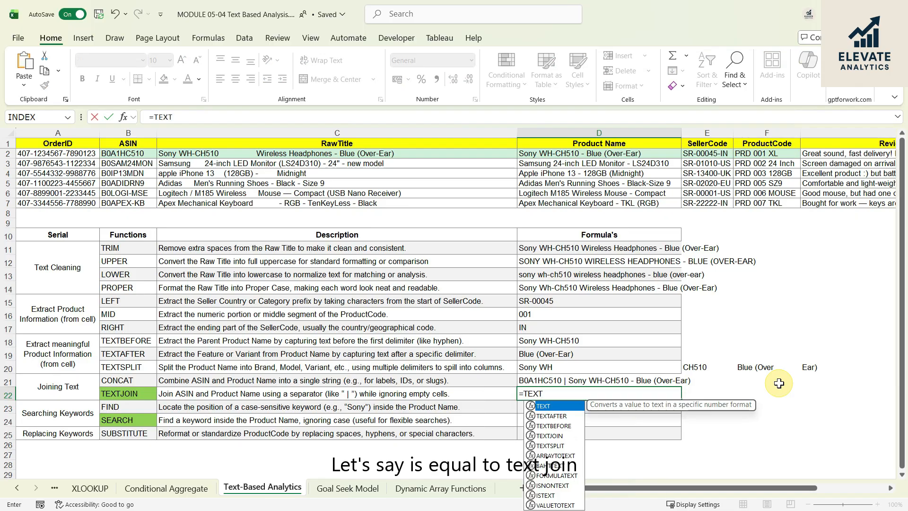
pyautogui.press('Down')
pyautogui.press('Down')
pyautogui.press('Down')
pyautogui.press('Tab')
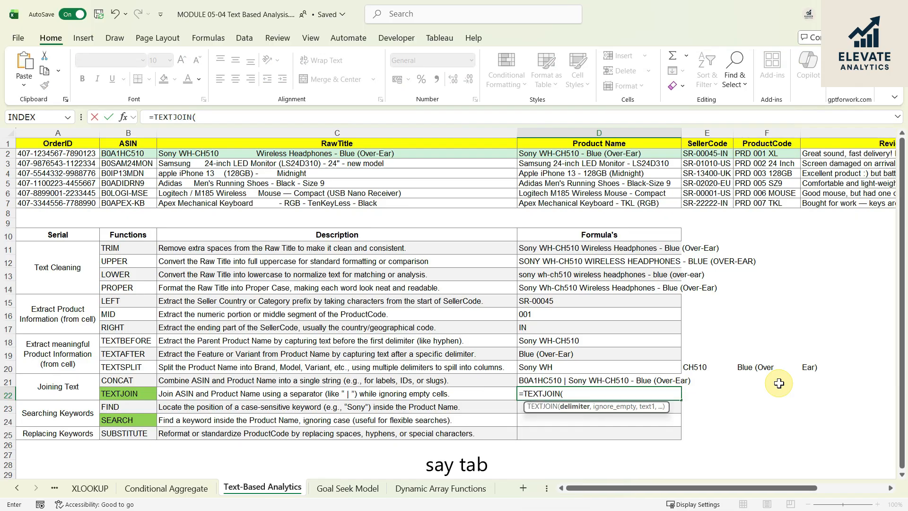
pyautogui.write('"')
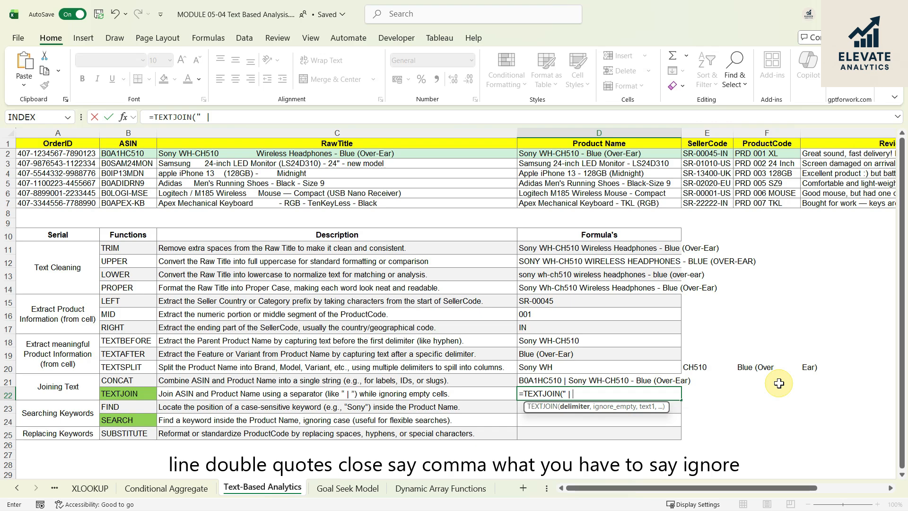
pyautogui.write(' | ",')
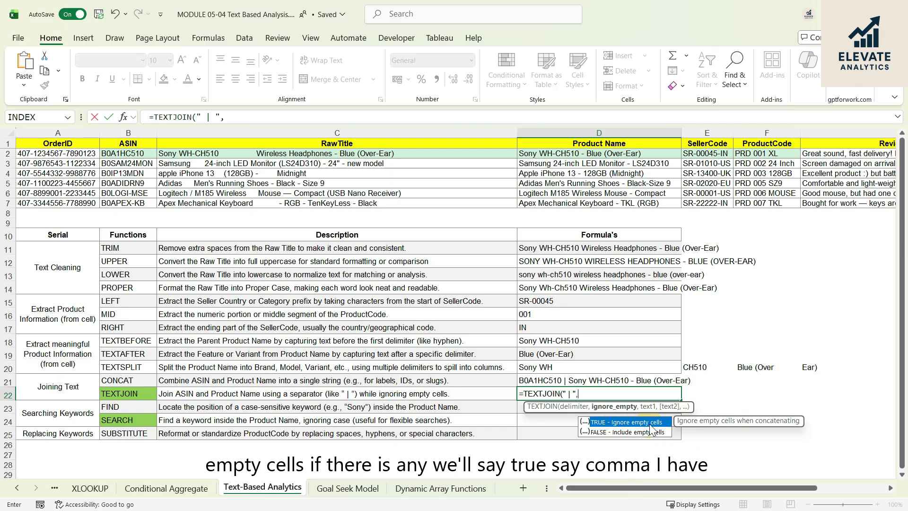
pyautogui.write('TR')
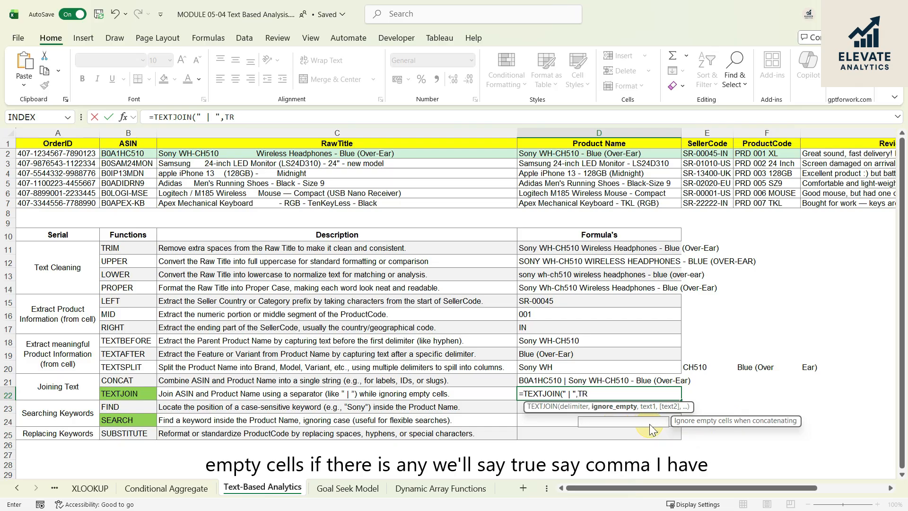
pyautogui.write('UE,')
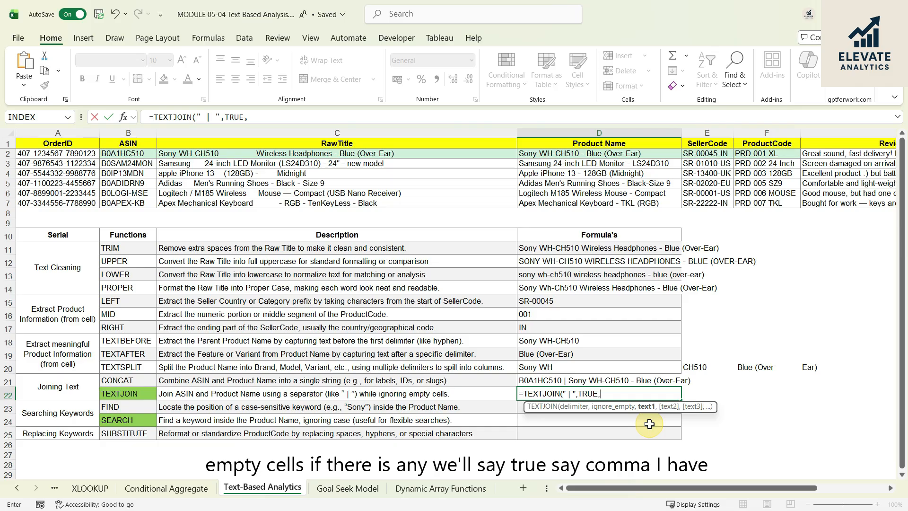
# - Complete the D22 formula with the first ASIN and Product Name so it reads =TEXTJOIN(" | ",TRUE,B2,D2)
pyautogui.click(142, 154)
pyautogui.write(',')
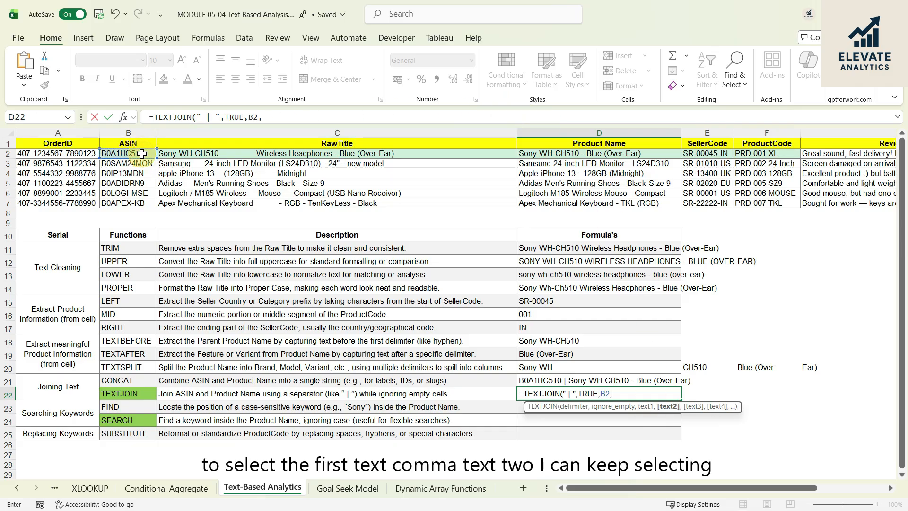
pyautogui.click(605, 155)
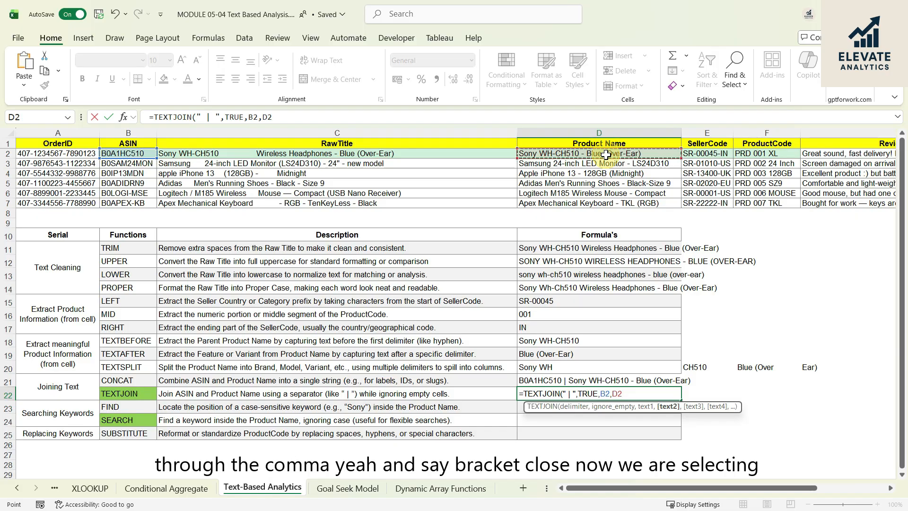
pyautogui.write(')')
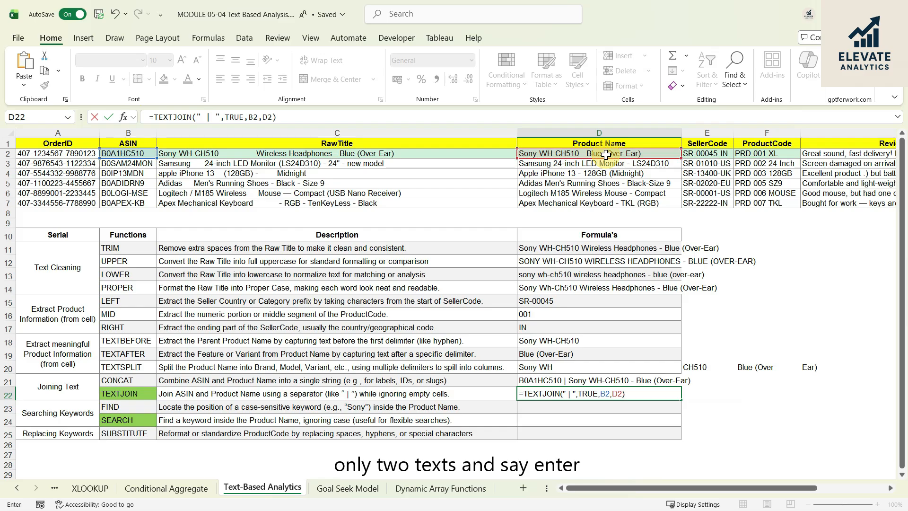
pyautogui.press('Return')
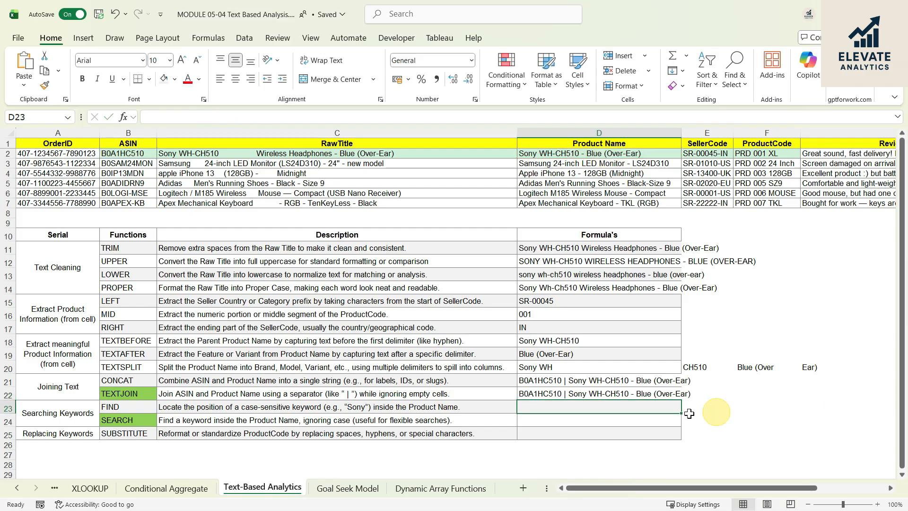
# - Compare the CONCAT formula in D21 with the delimiter, ignore_empty and text arguments of the TEXTJOIN formula in D22
pyautogui.click(578, 394)
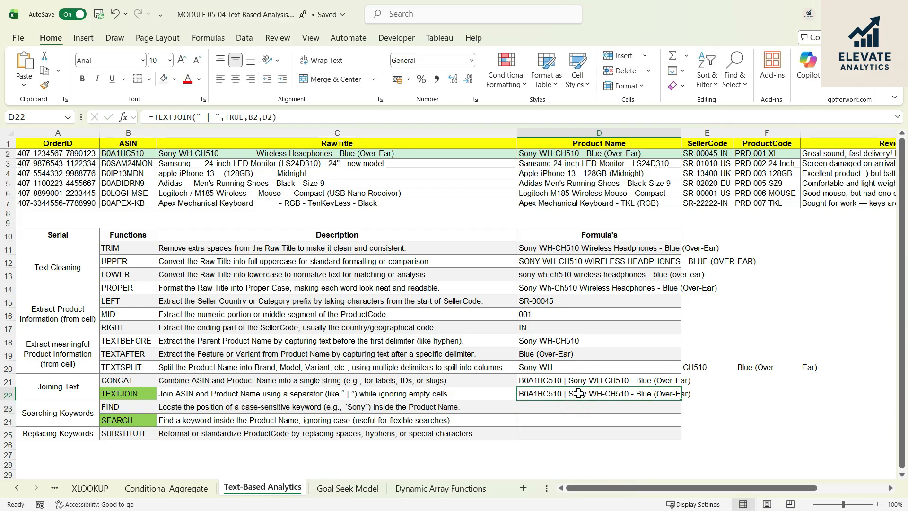
pyautogui.click(603, 380)
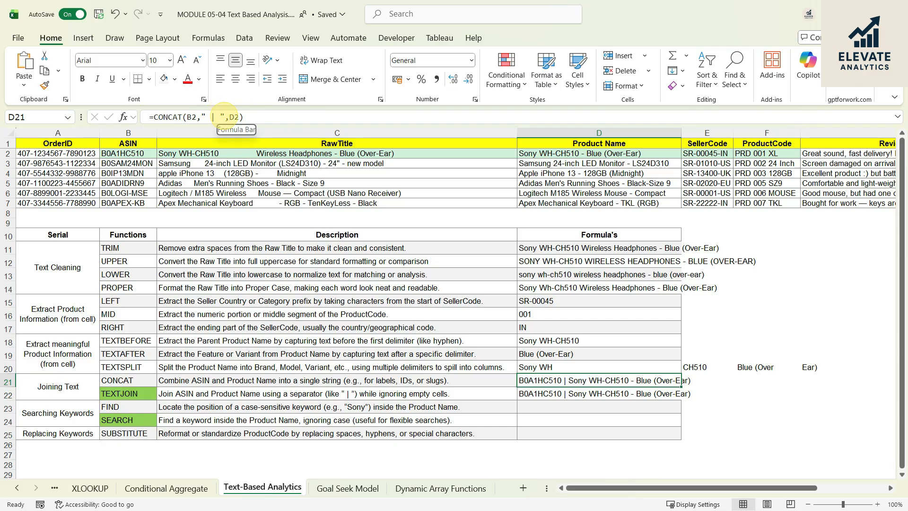
pyautogui.click(615, 398)
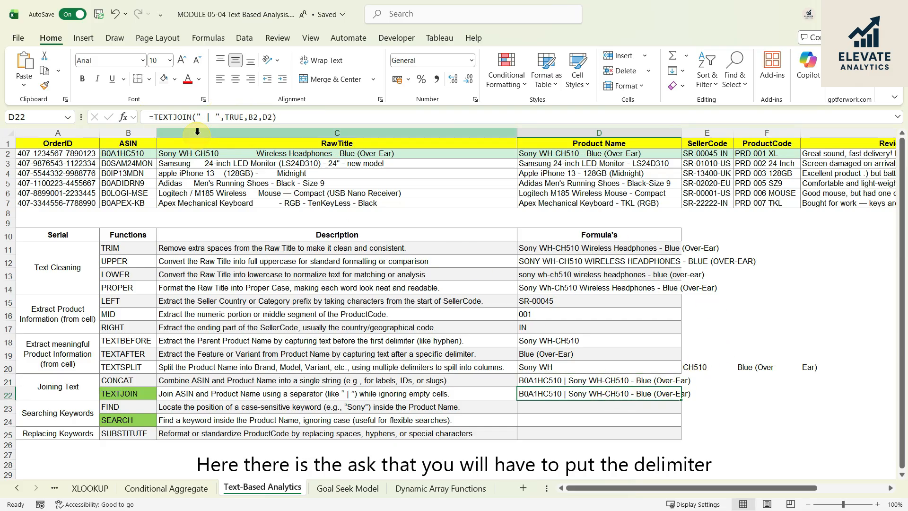
pyautogui.click(207, 117)
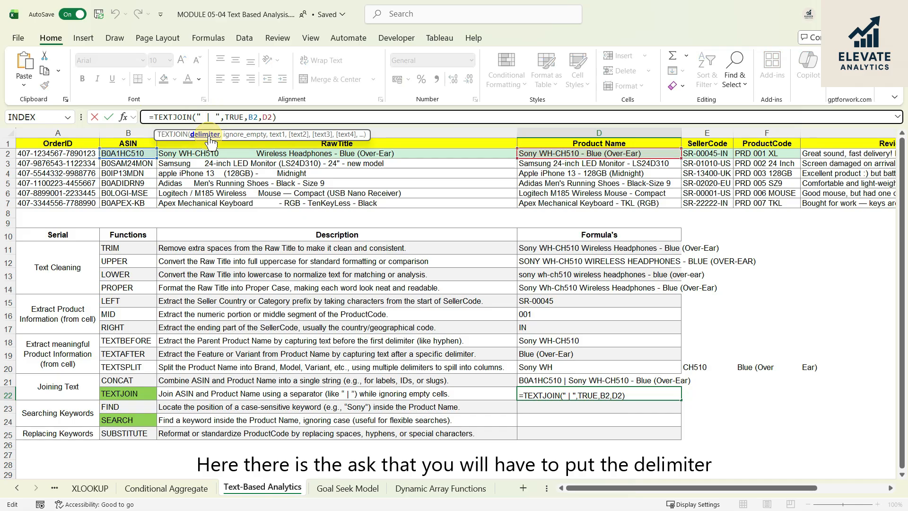
pyautogui.click(232, 117)
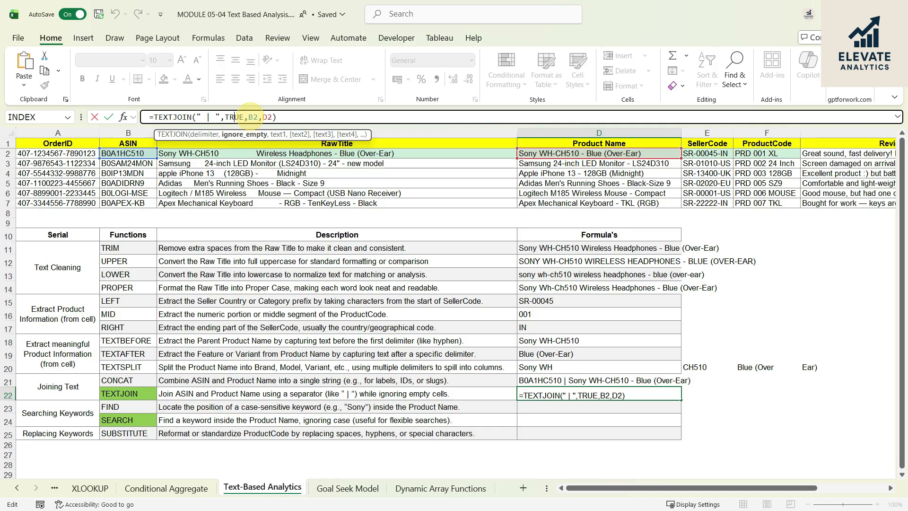
pyautogui.click(249, 117)
pyautogui.click(266, 117)
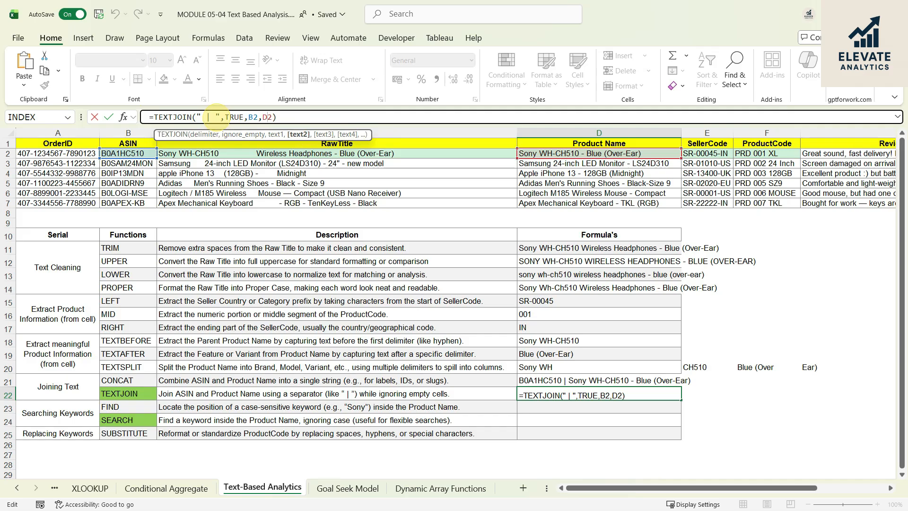
pyautogui.press('Return')
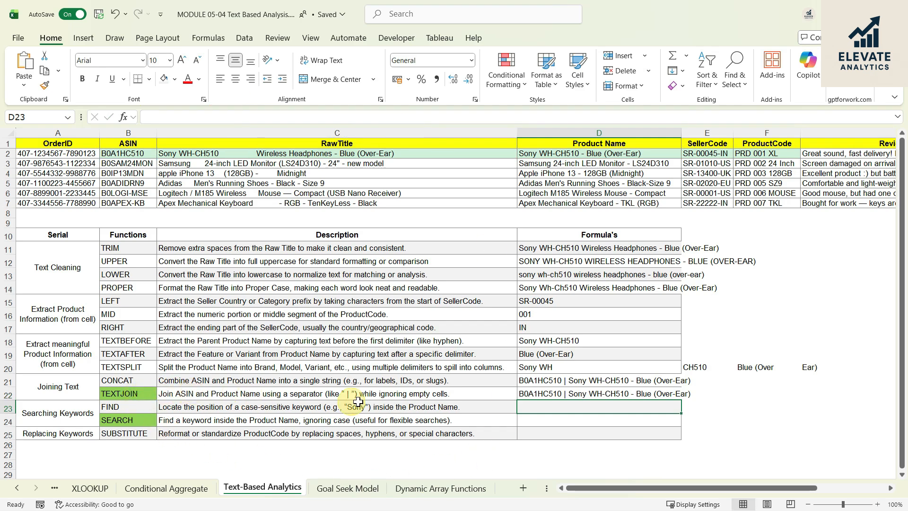
# - Read the Searching Keywords section's FIND description and locate the first Product Name in D2
pyautogui.click(418, 408)
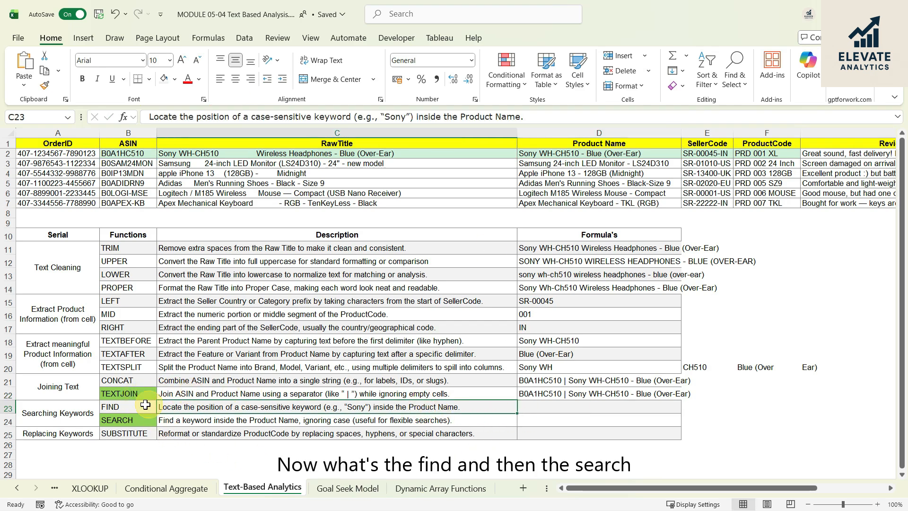
pyautogui.click(123, 417)
pyautogui.click(83, 412)
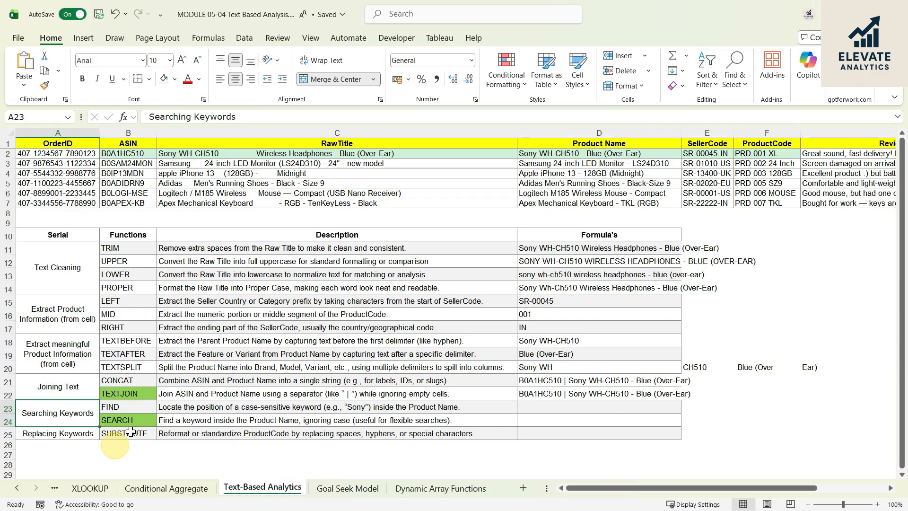
pyautogui.click(555, 407)
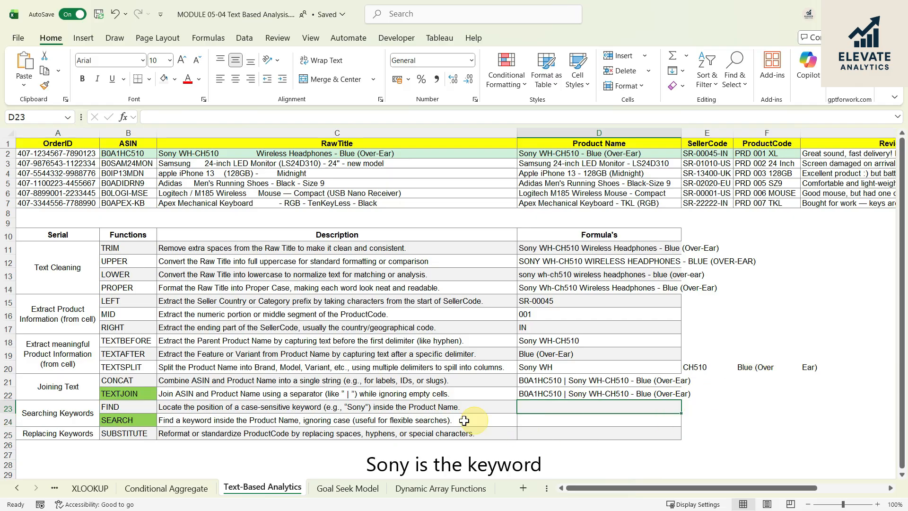
pyautogui.click(395, 407)
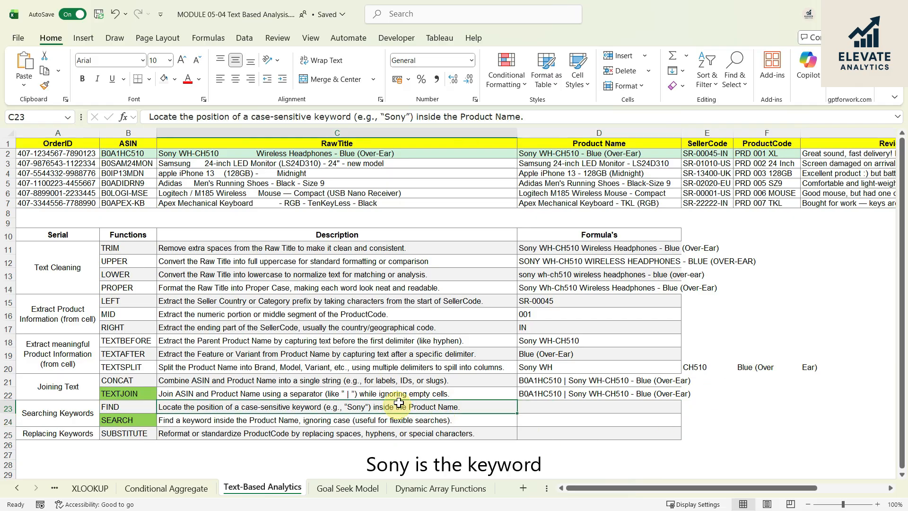
pyautogui.click(568, 154)
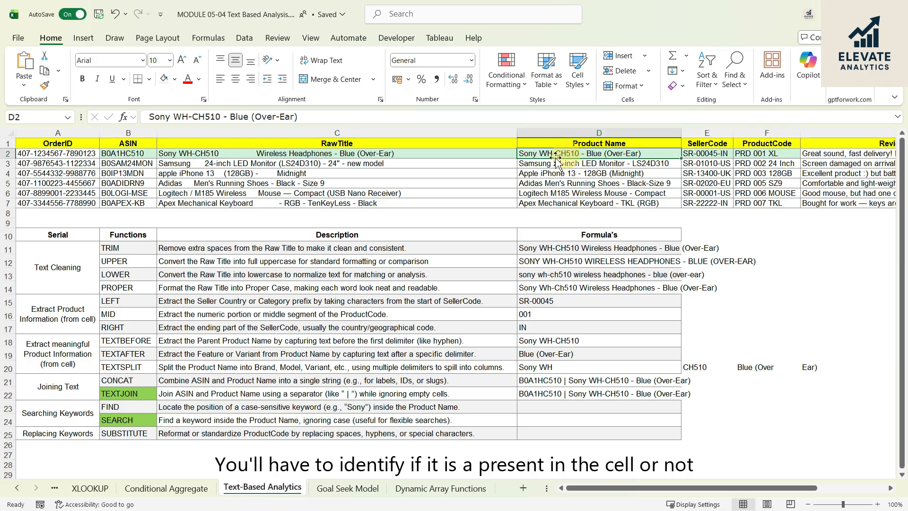
# - Enter =FIND("SONY",D2) in D23 to look for the uppercase keyword in the first Product Name
pyautogui.click(542, 407)
pyautogui.write('=')
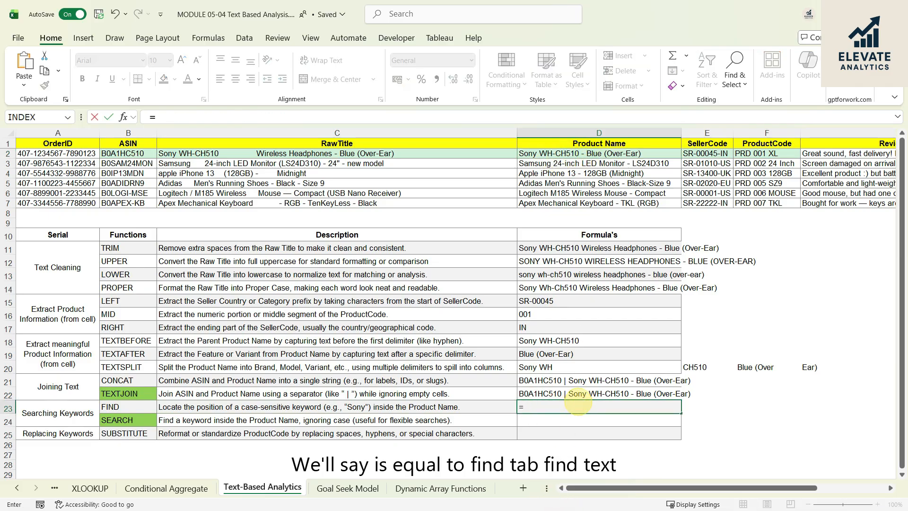
pyautogui.write('FIND')
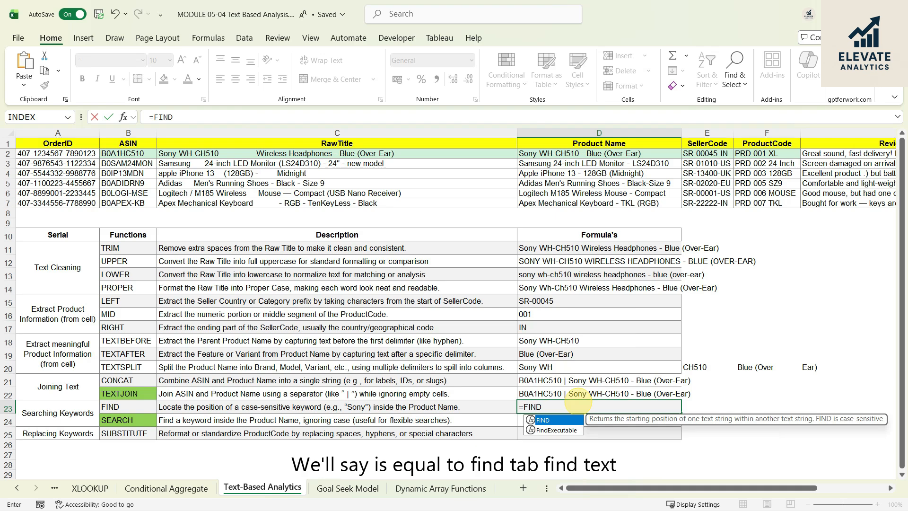
pyautogui.press('Tab')
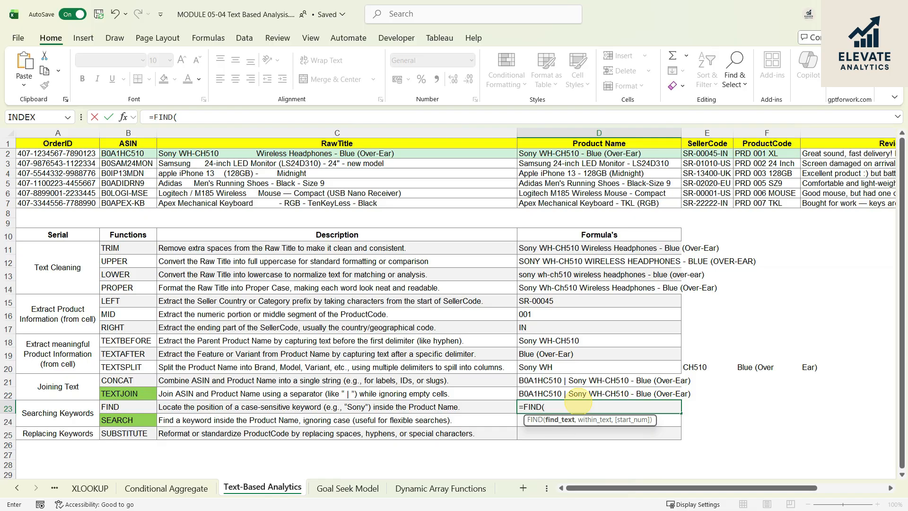
pyautogui.write('"SONY')
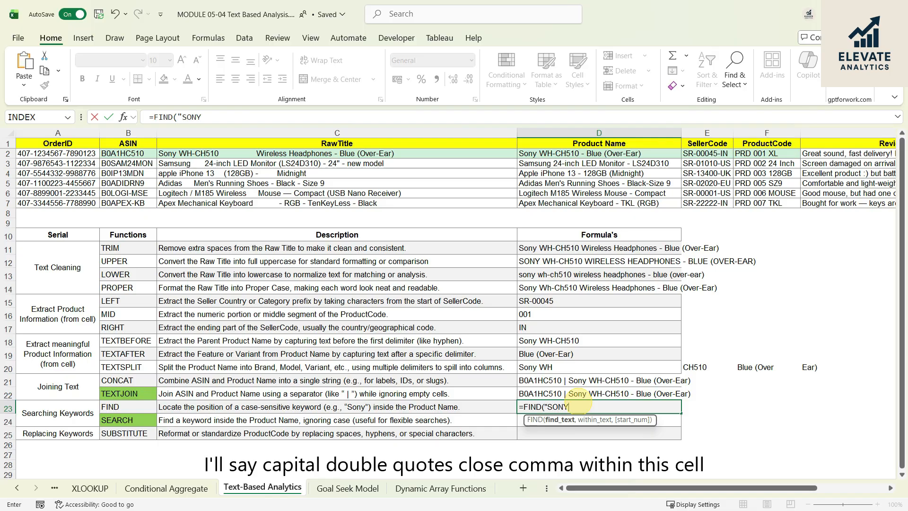
pyautogui.write('",')
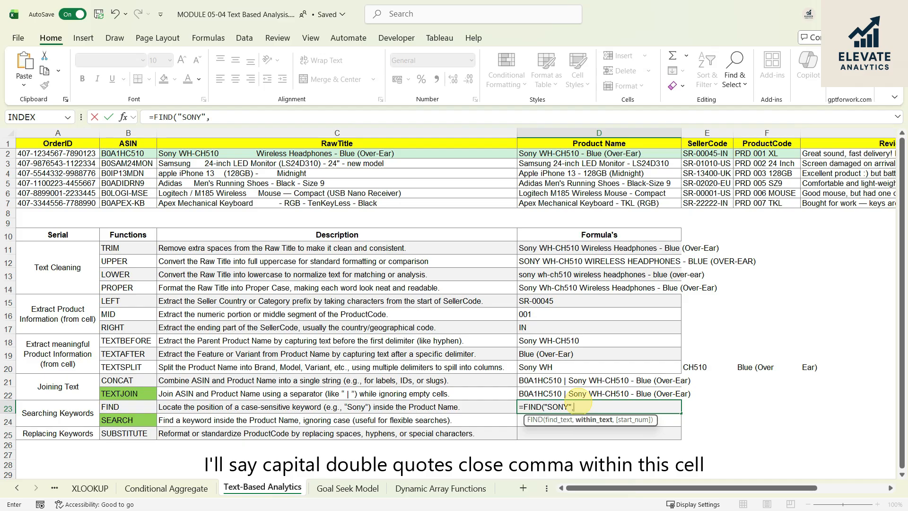
pyautogui.click(579, 156)
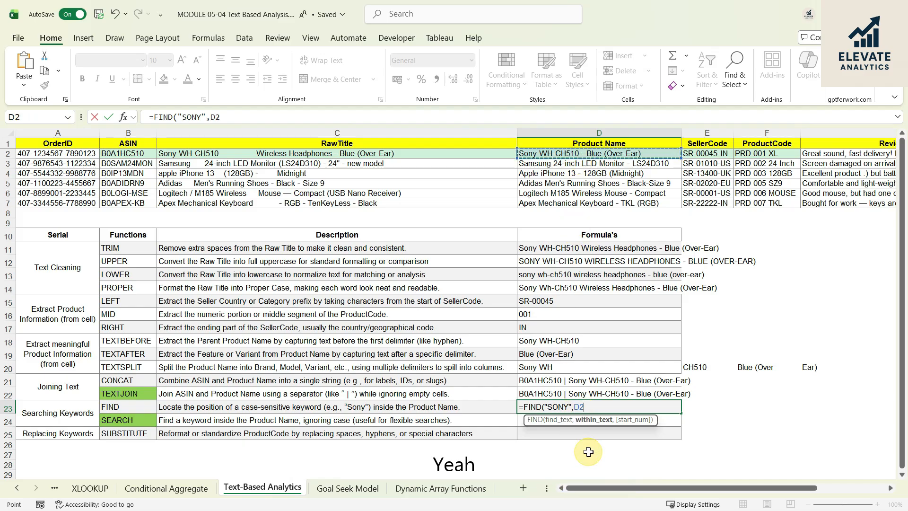
pyautogui.write(')')
pyautogui.press('Return')
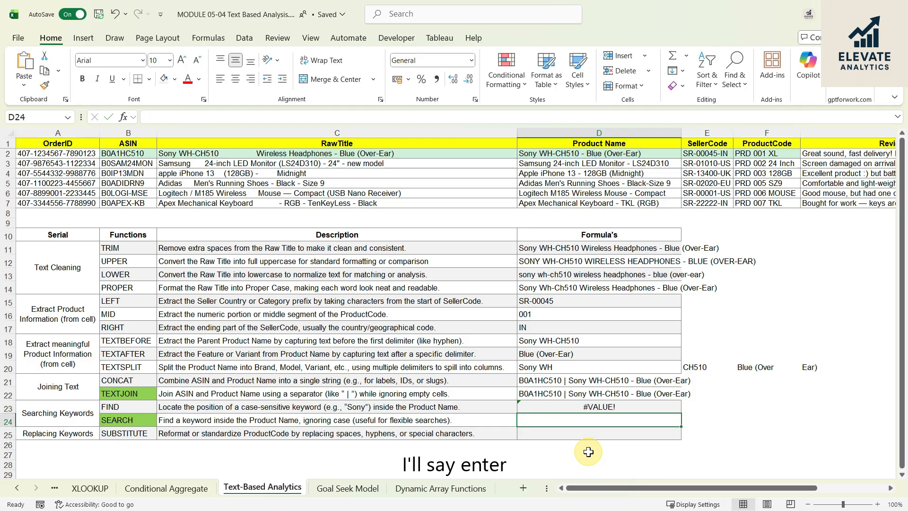
# - Change the keyword in the D23 formula to mixed case so it reads =FIND("Sony",D2)
pyautogui.click(597, 407)
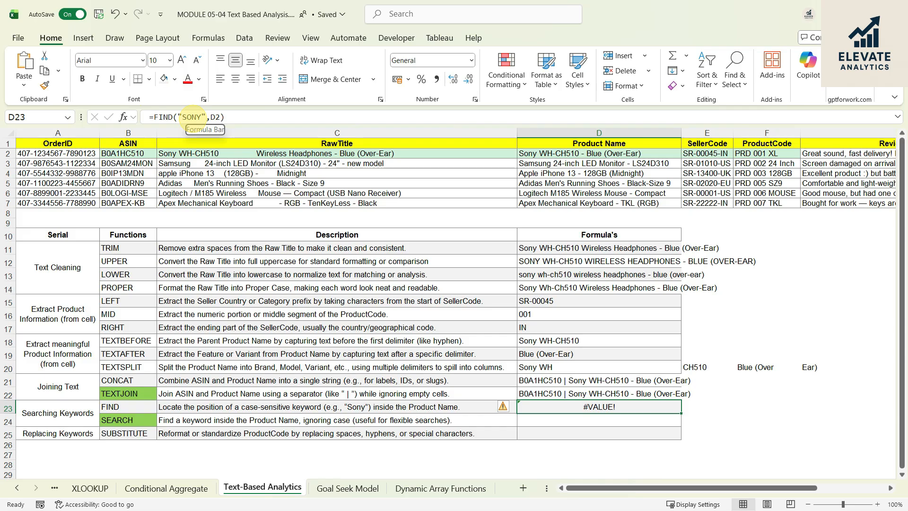
pyautogui.doubleClick(193, 117)
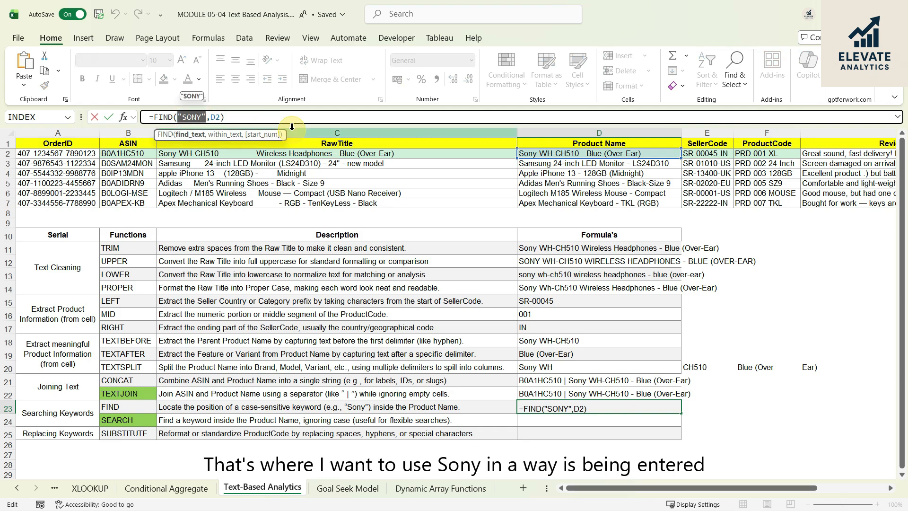
pyautogui.press('Right')
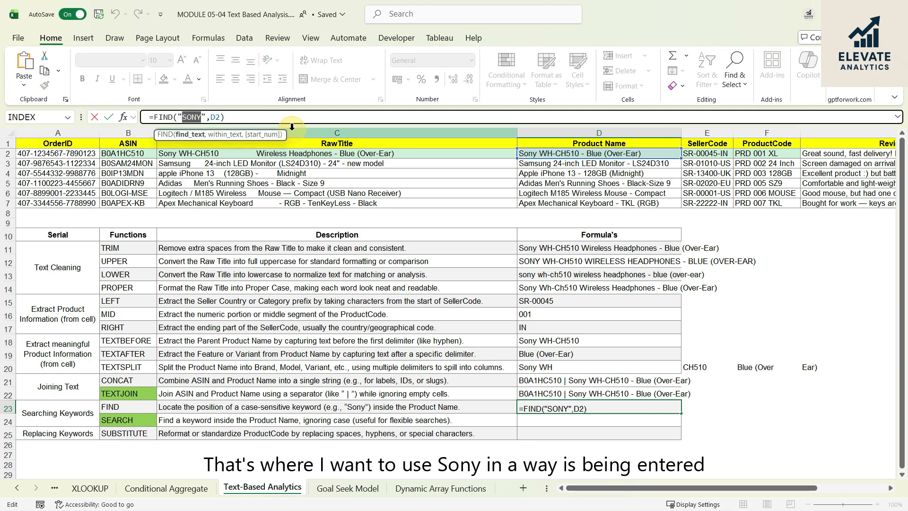
pyautogui.write('s')
pyautogui.press('BackSpace')
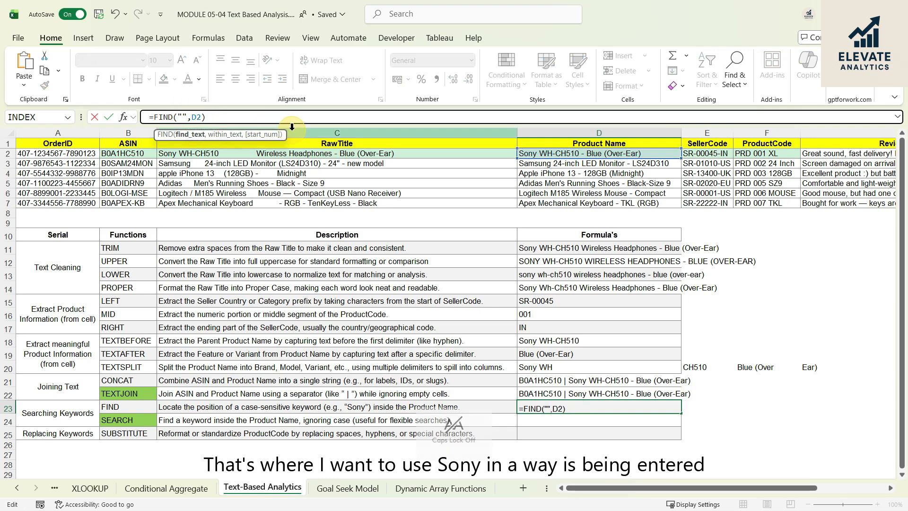
pyautogui.press('capslock')
pyautogui.write('Sony')
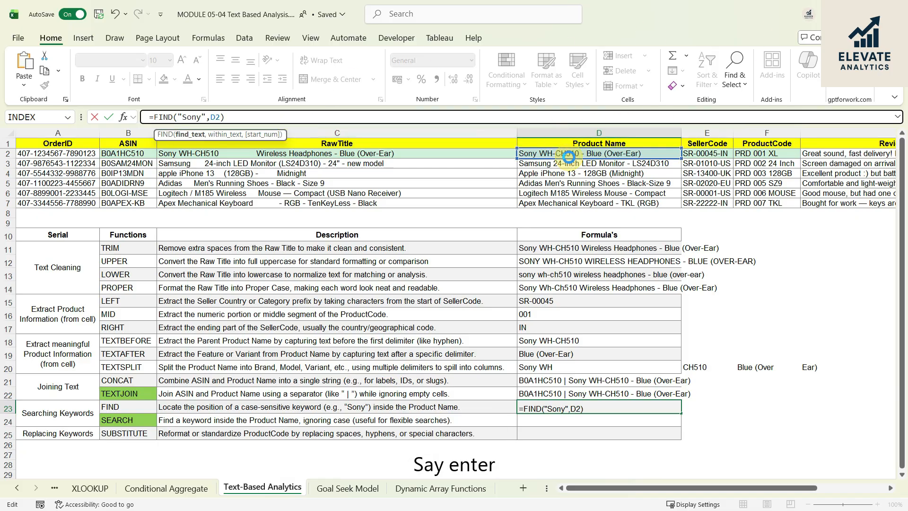
pyautogui.press('Return')
pyautogui.click(668, 410)
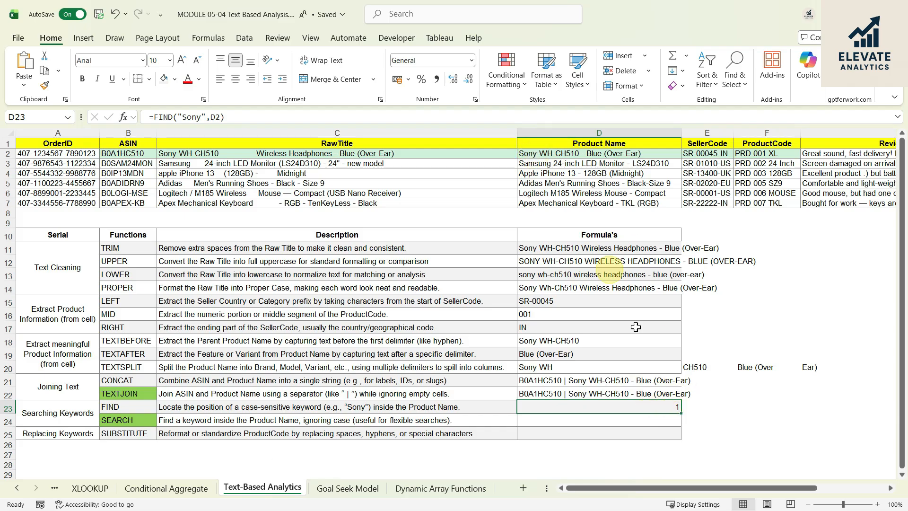
# - Enter =SEARCH("SONY",D2) in D24 to find the keyword in the first Product Name regardless of case, and compare it with the FIND formula
pyautogui.click(563, 421)
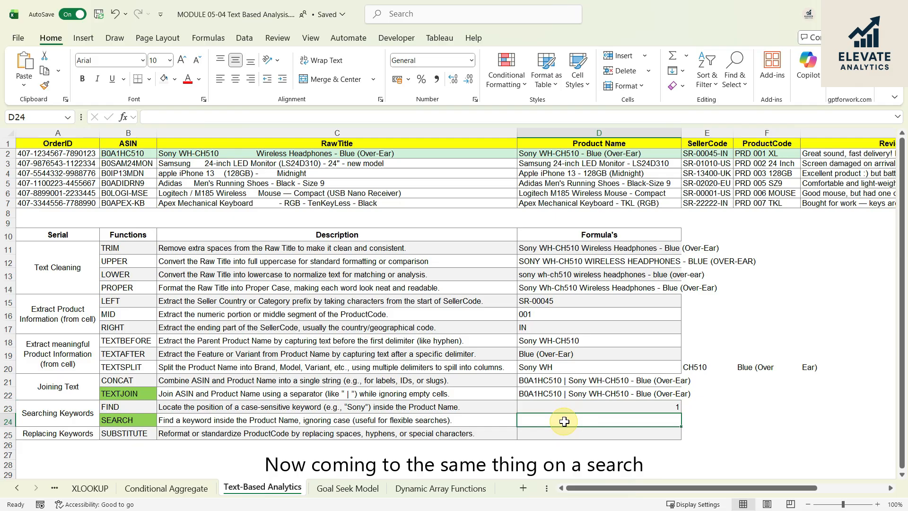
pyautogui.write('=sea')
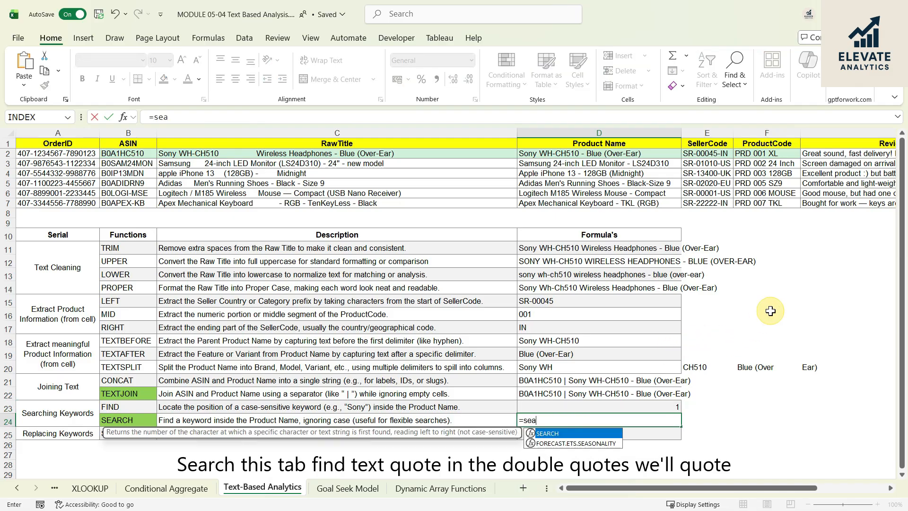
pyautogui.press('Tab')
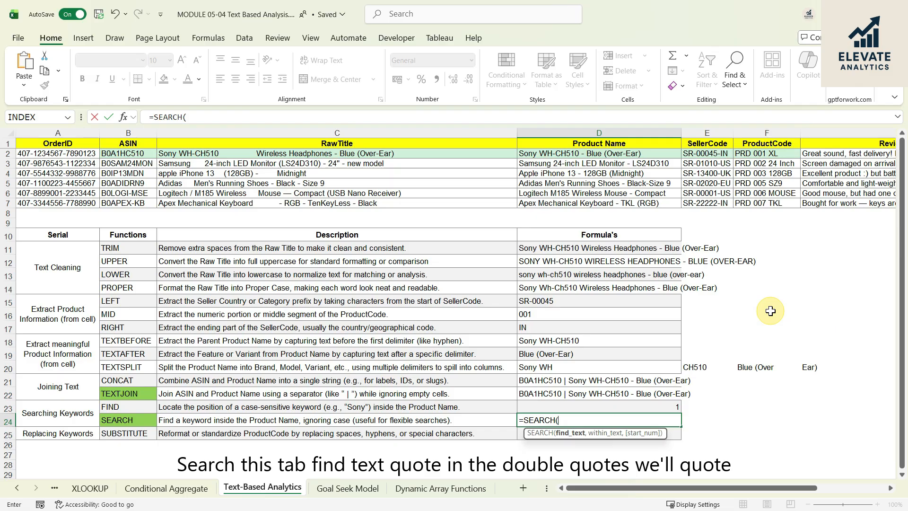
pyautogui.write('"')
pyautogui.press('capslock')
pyautogui.write('SONY",')
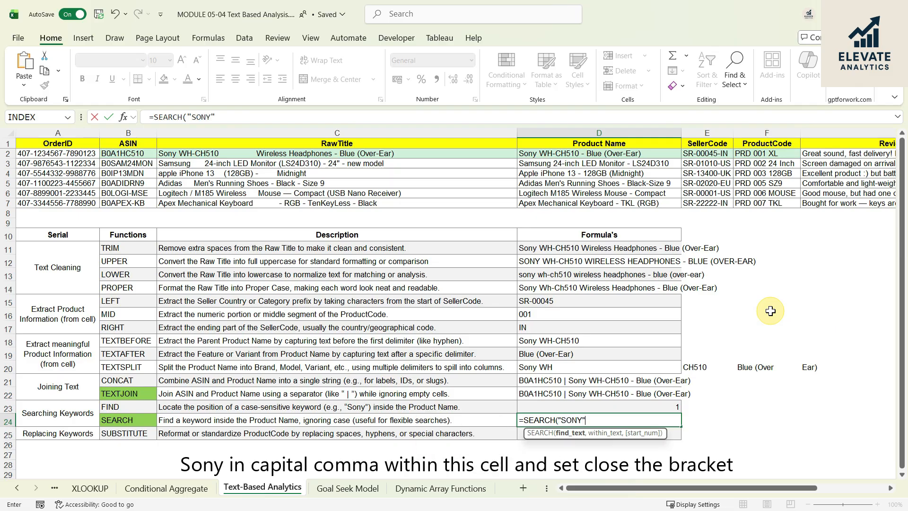
pyautogui.press('capslock')
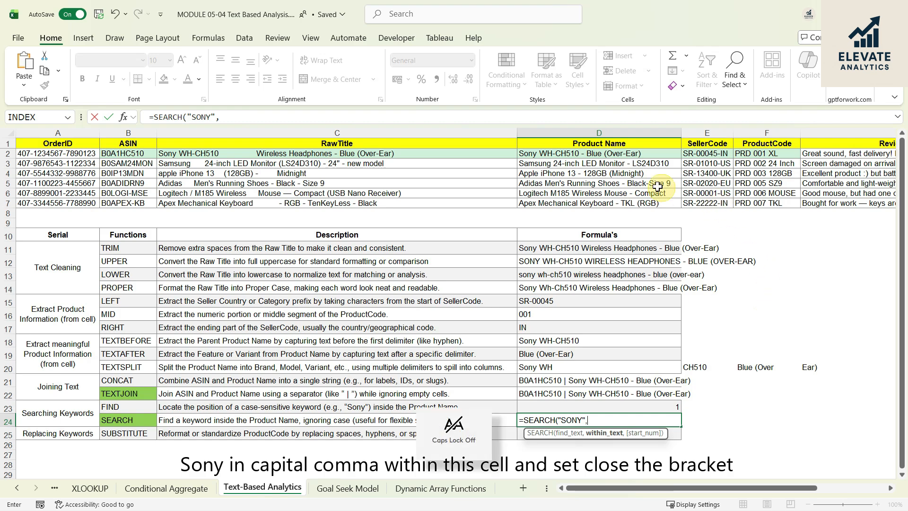
pyautogui.click(627, 154)
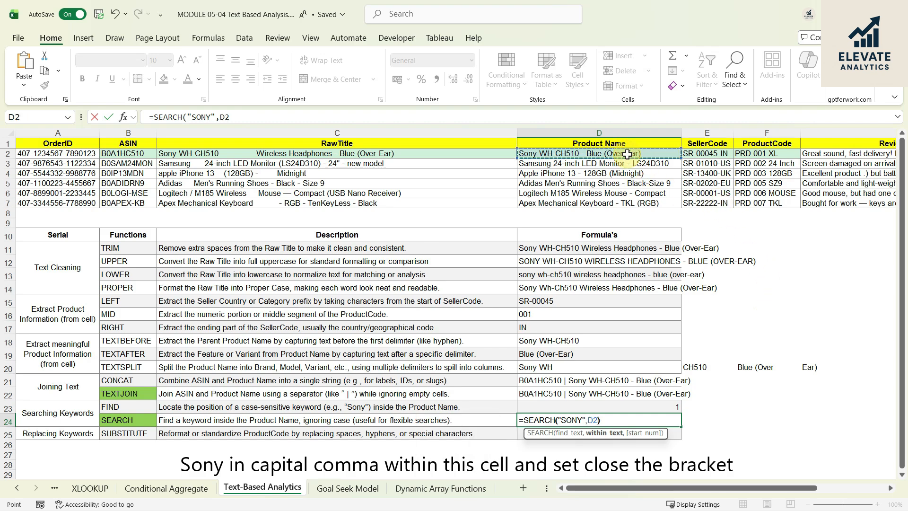
pyautogui.write(')')
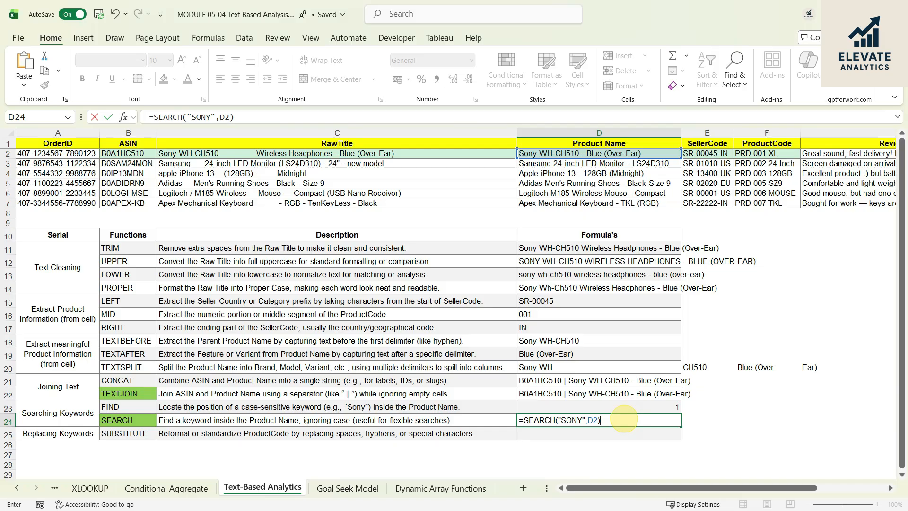
pyautogui.press('Return')
pyautogui.click(623, 418)
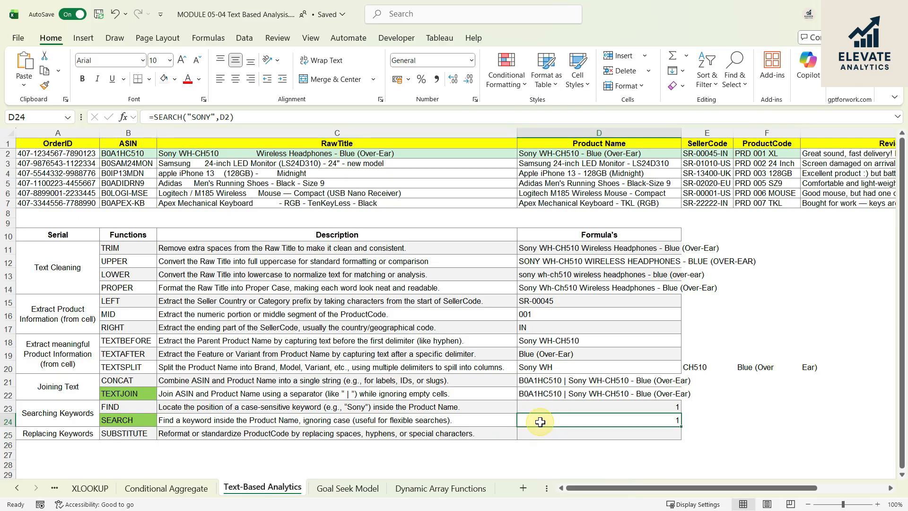
pyautogui.click(627, 408)
pyautogui.click(616, 422)
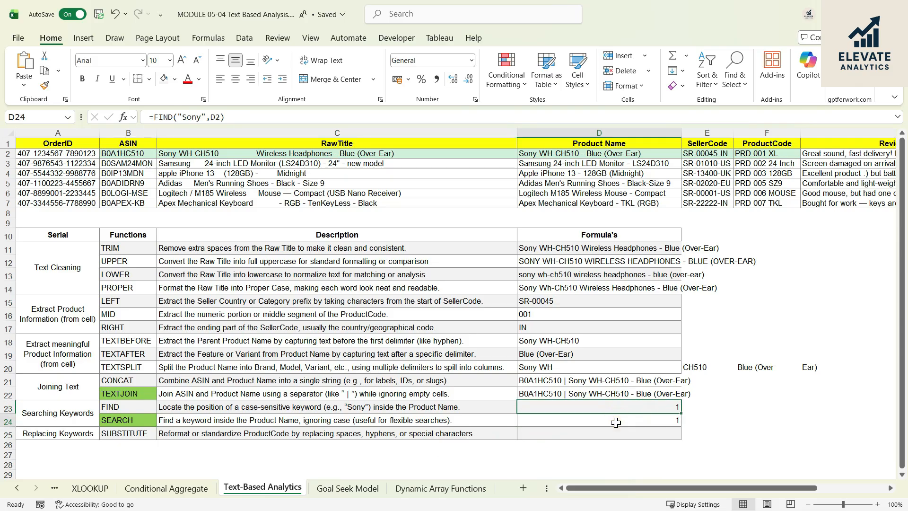
# - Try replacing every space with a hyphen in the ProductCode cells F2:F7 using Find and Replace, and undo the replacement
pyautogui.click(543, 434)
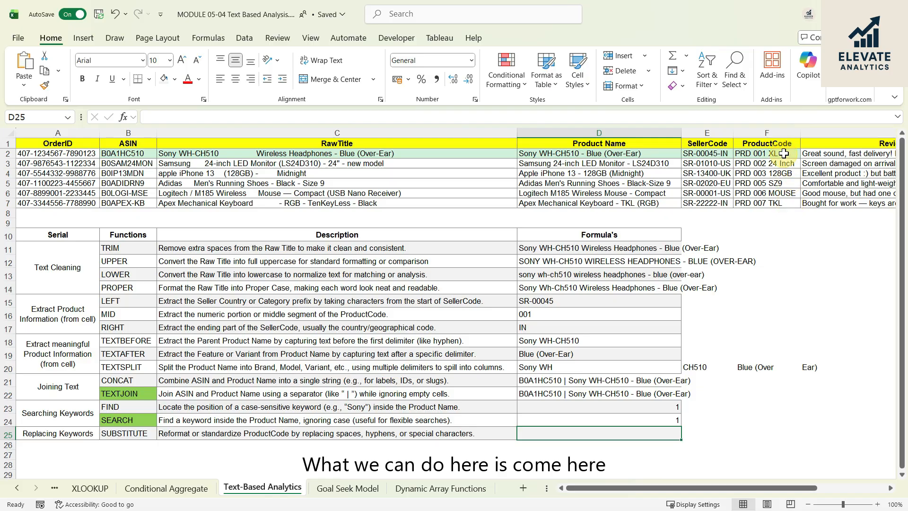
pyautogui.moveTo(788, 152); pyautogui.dragTo(785, 204)
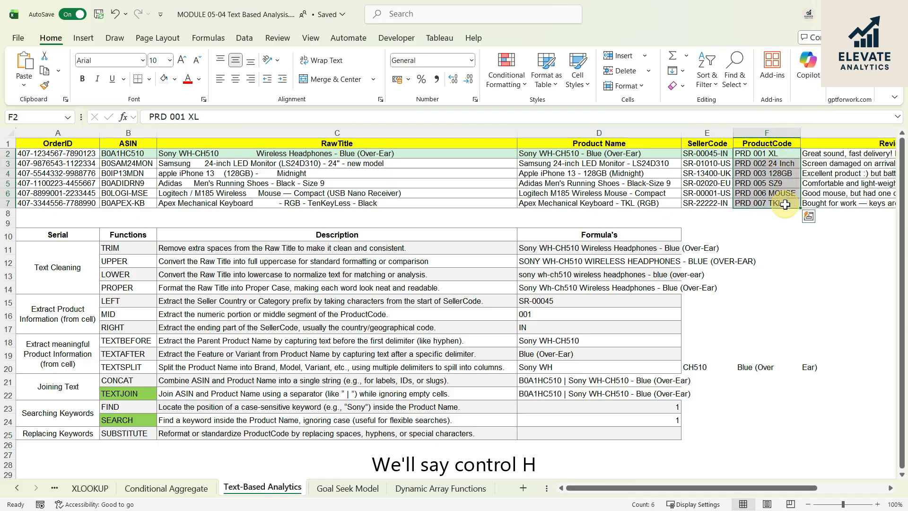
pyautogui.hotkey('ctrl', 'h')
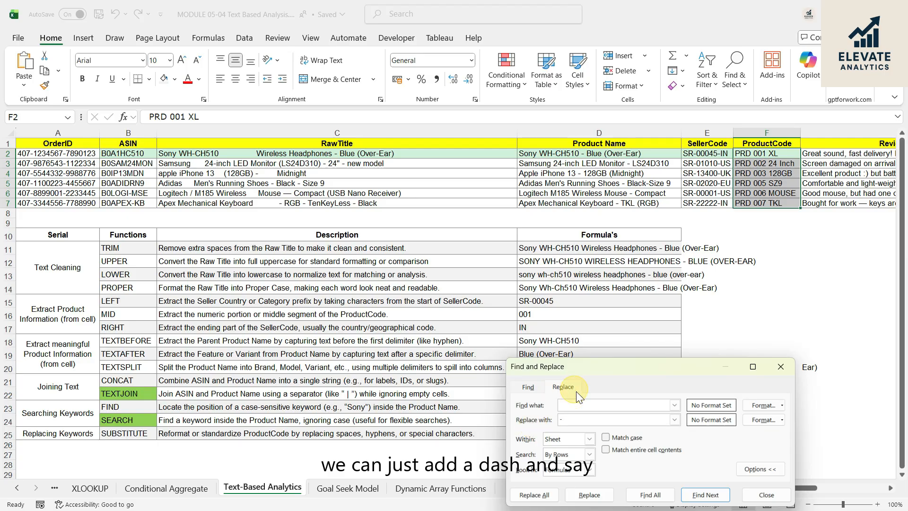
pyautogui.click(547, 497)
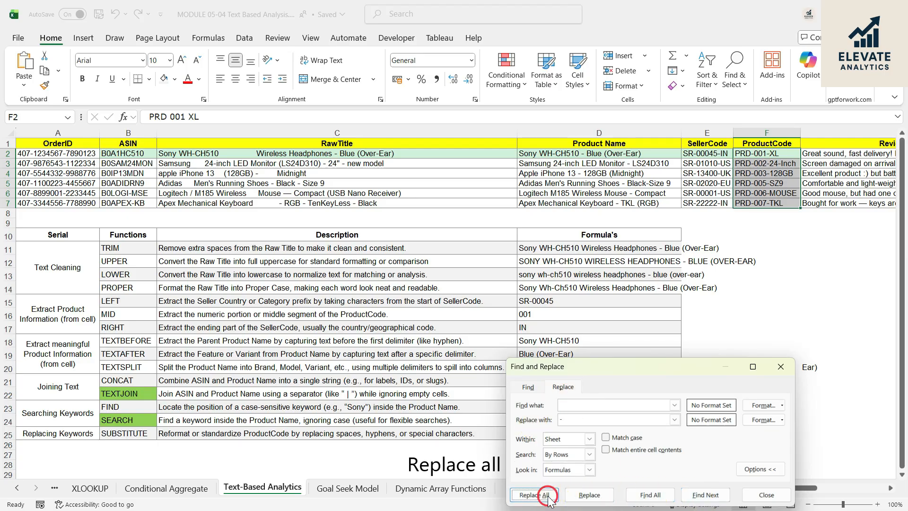
pyautogui.click(727, 466)
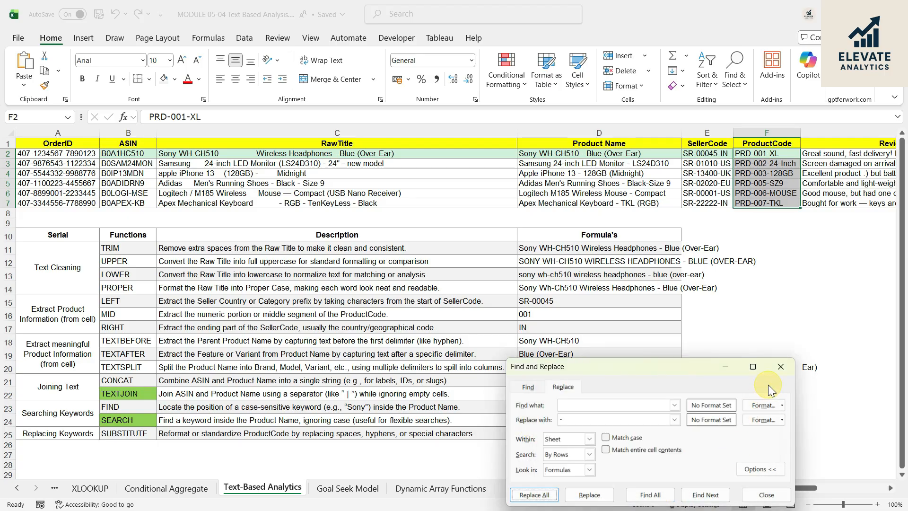
pyautogui.click(779, 369)
pyautogui.click(760, 285)
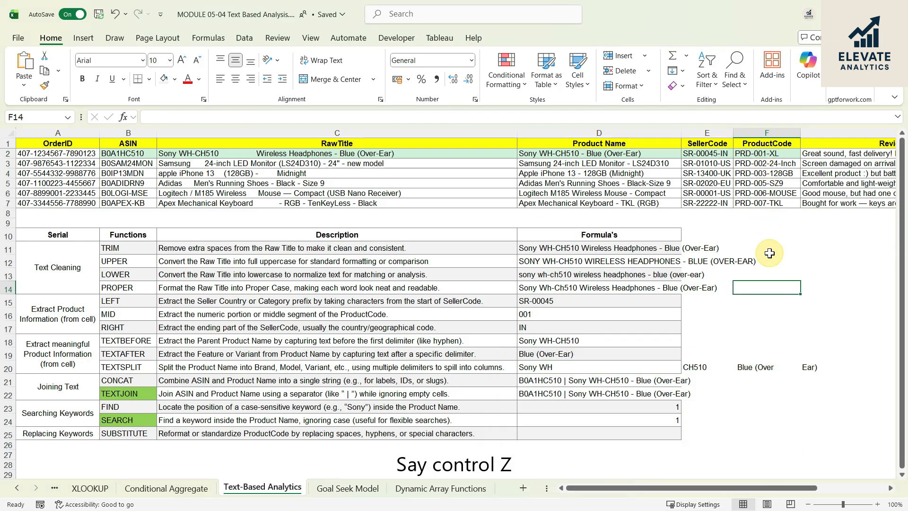
pyautogui.hotkey('ctrl', 'z')
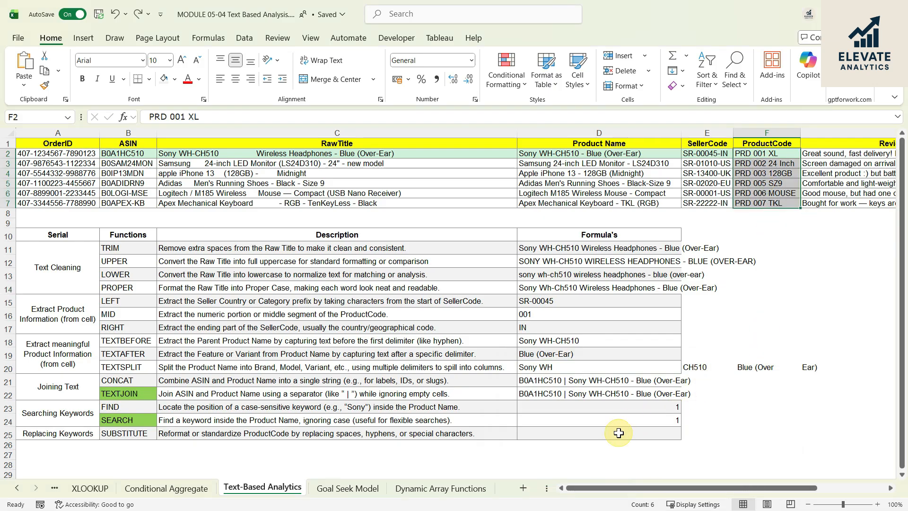
# - Enter =SUBSTITUTE(F2," ","-") in D25 to replace the spaces in the first ProductCode with hyphens
pyautogui.click(614, 435)
pyautogui.write('=subs')
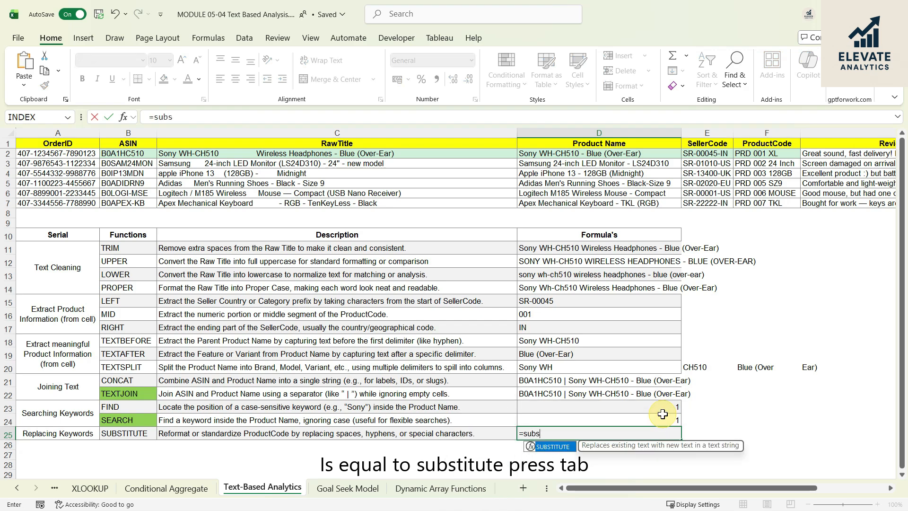
pyautogui.press('Tab')
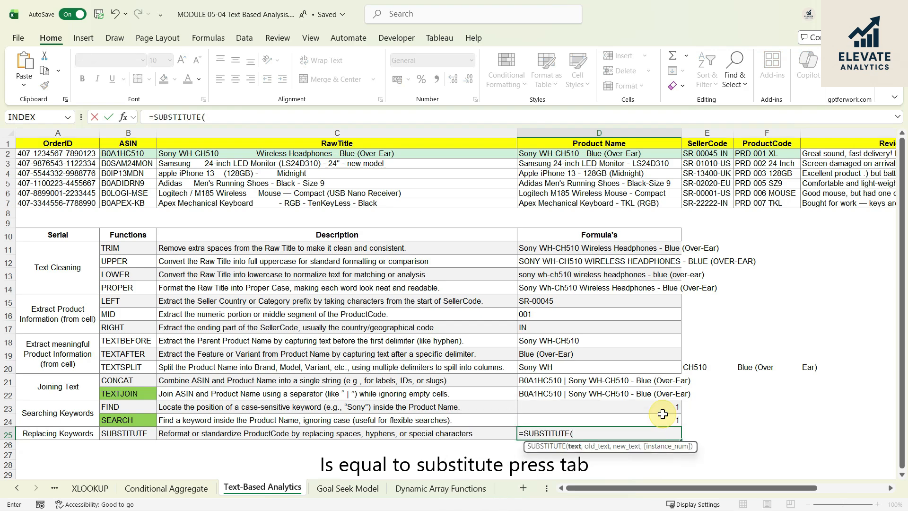
pyautogui.click(770, 155)
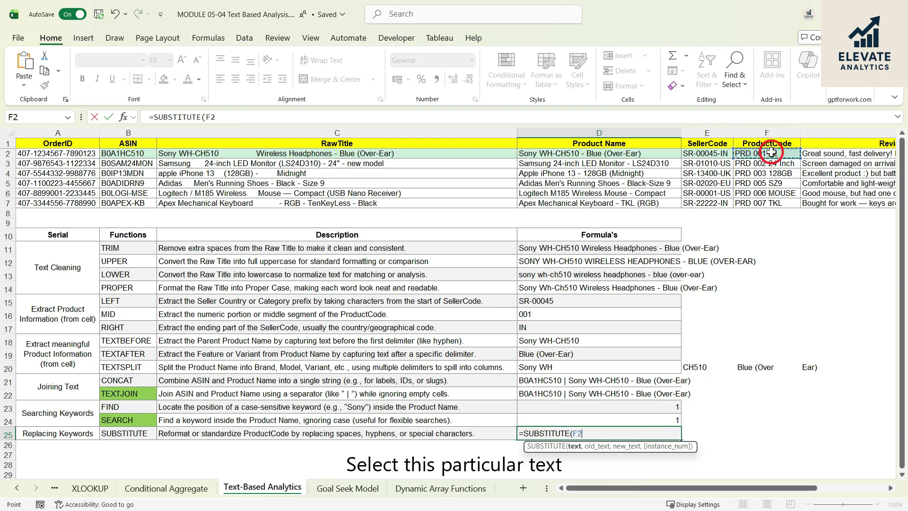
pyautogui.write(',')
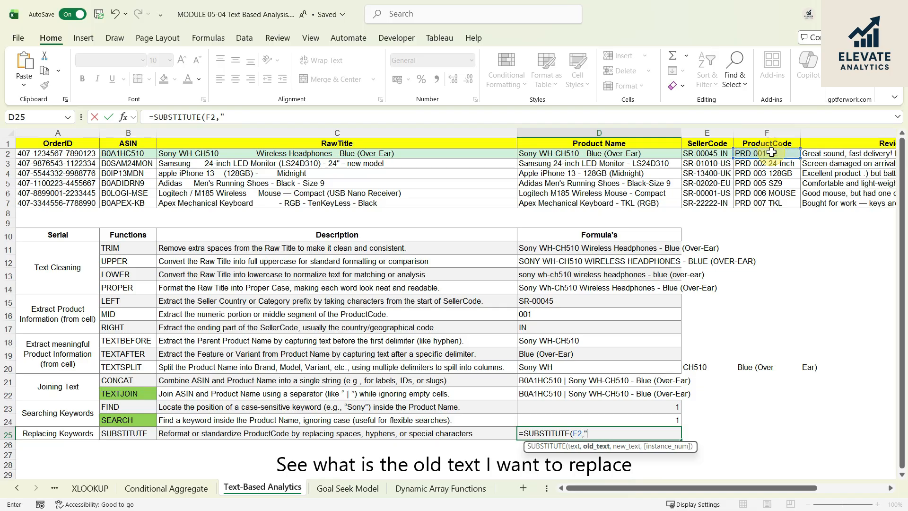
pyautogui.write('" ')
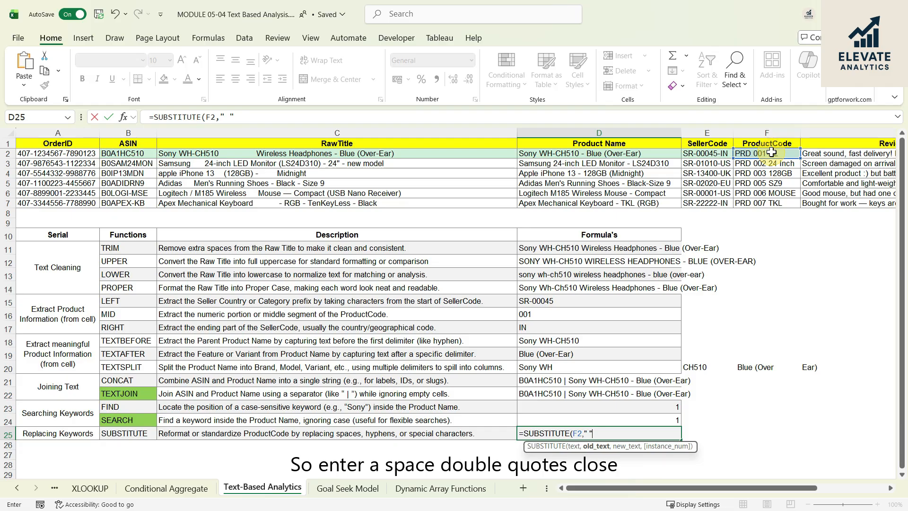
pyautogui.write(',')
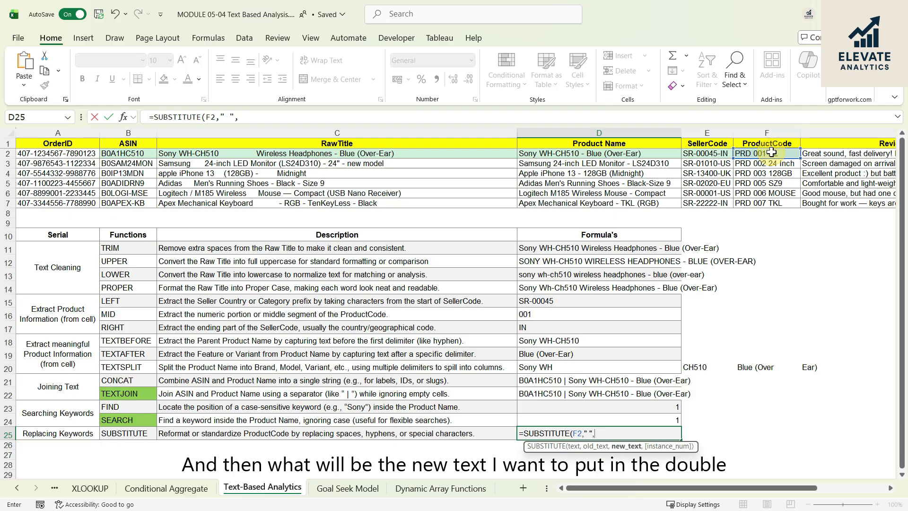
pyautogui.write('"')
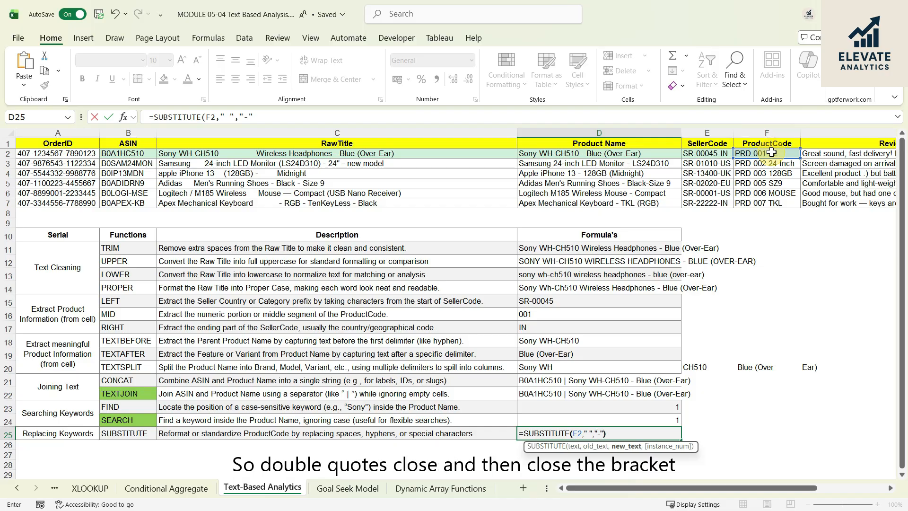
pyautogui.write('-")')
pyautogui.press('Return')
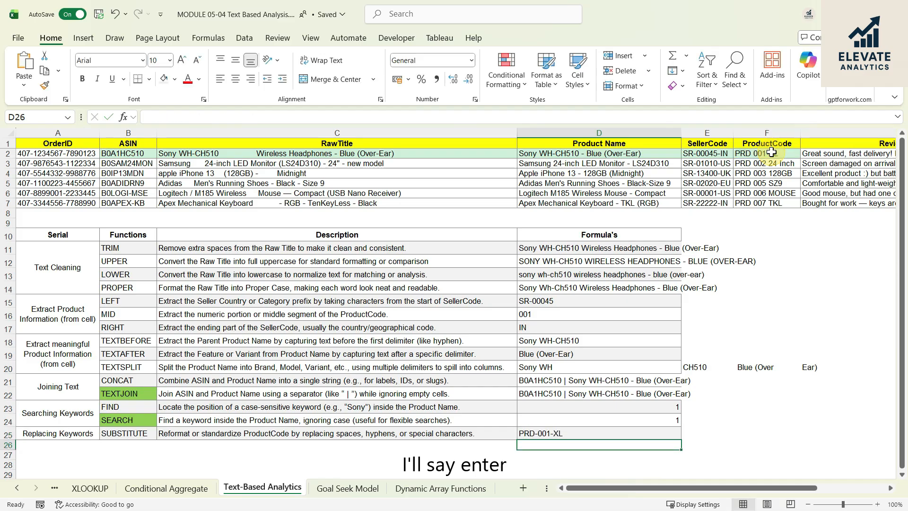
pyautogui.click(561, 431)
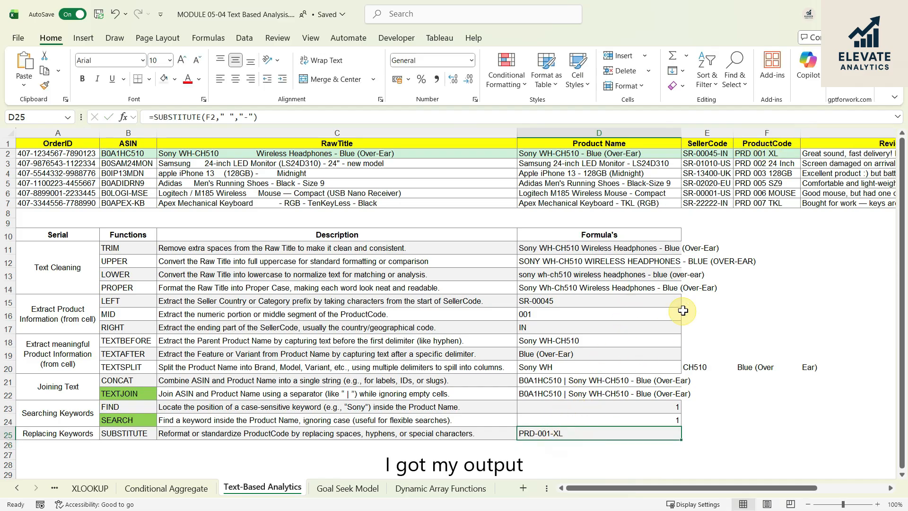